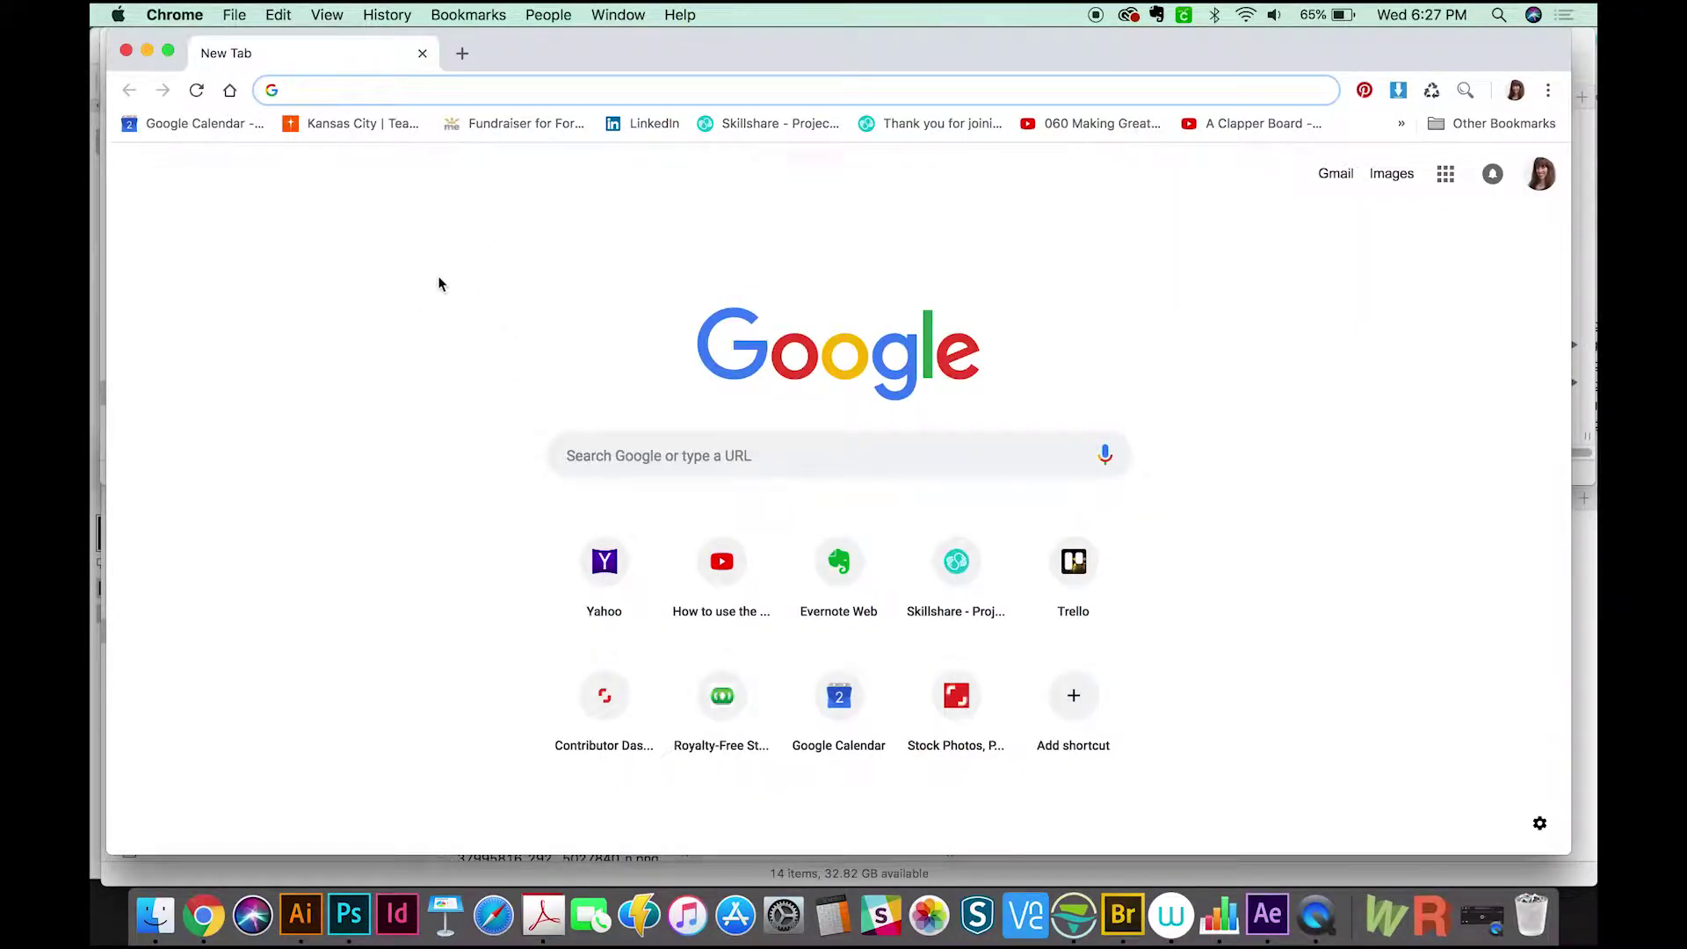
# Step: Go to fontself.com in the browser and open the store page for getting Fontself Maker
pyautogui.write('fontself.com')
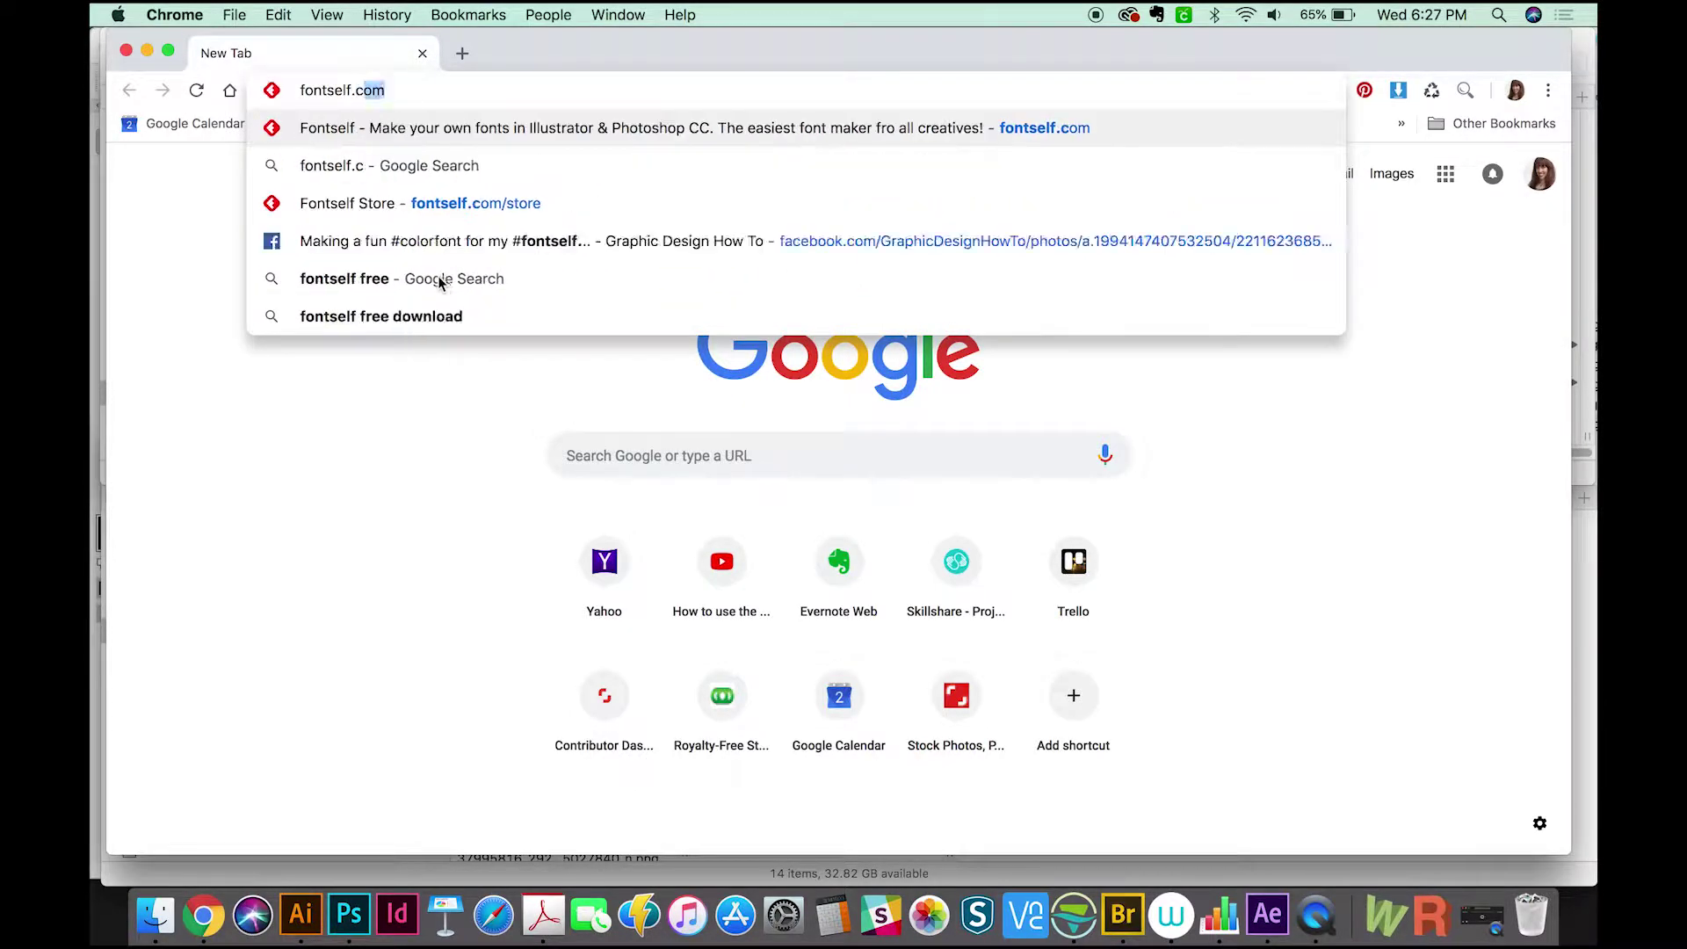
pyautogui.press('Return')
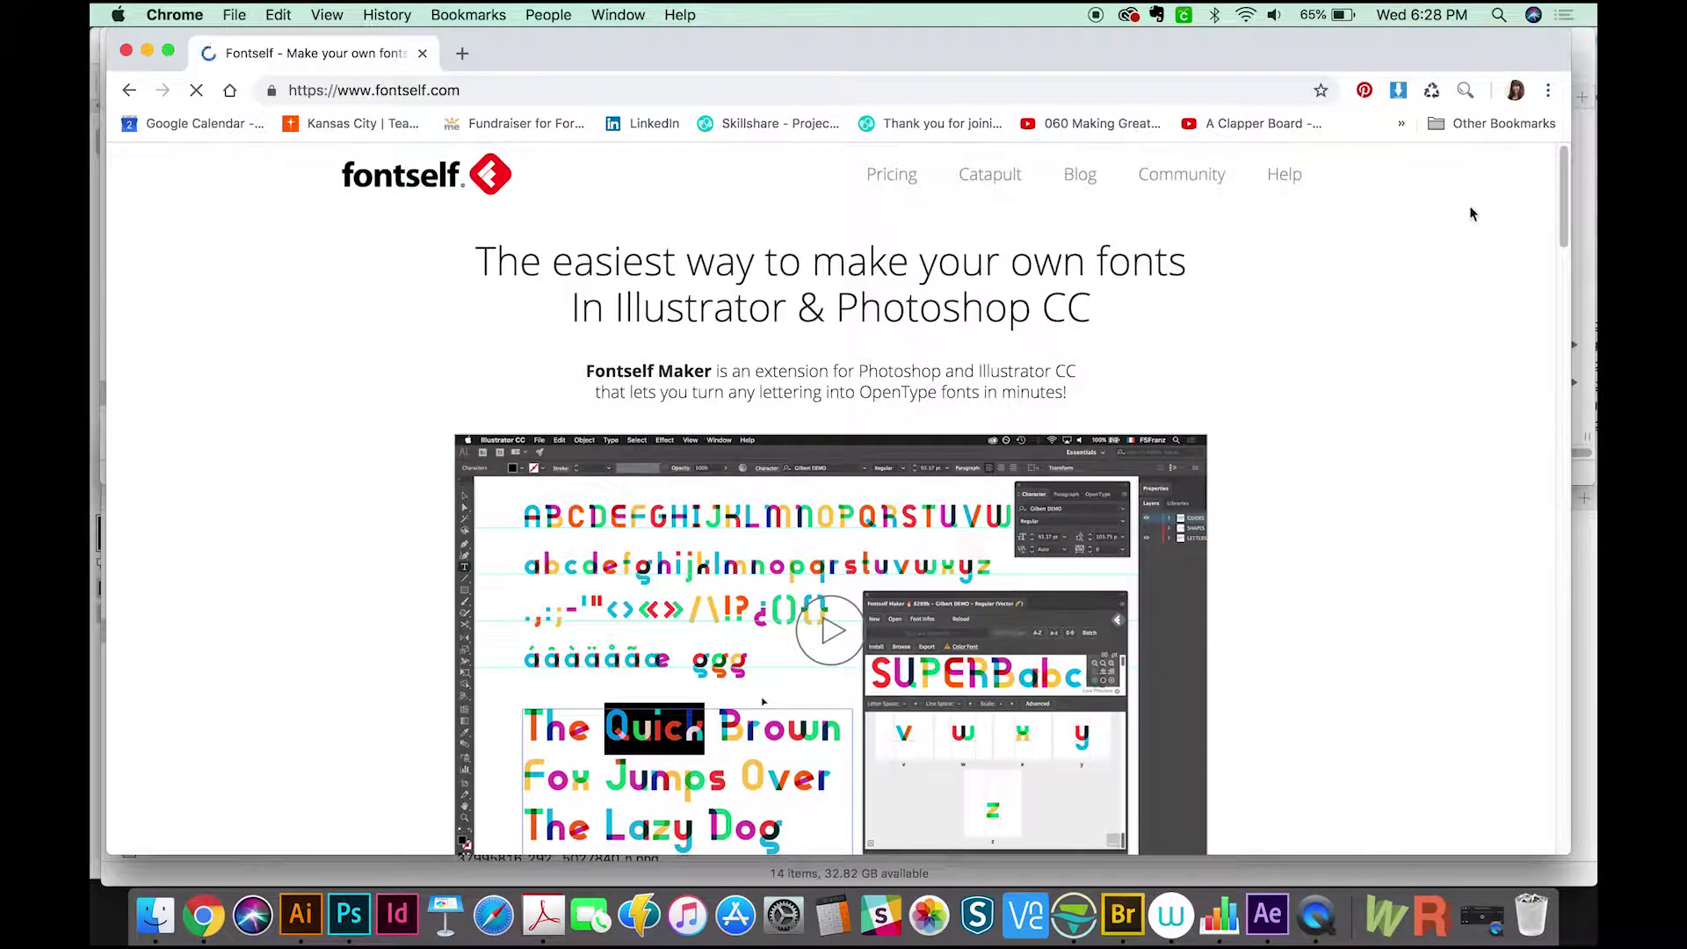
pyautogui.scroll(-3, 1571, 217)
pyautogui.scroll(-4, 1458, 331)
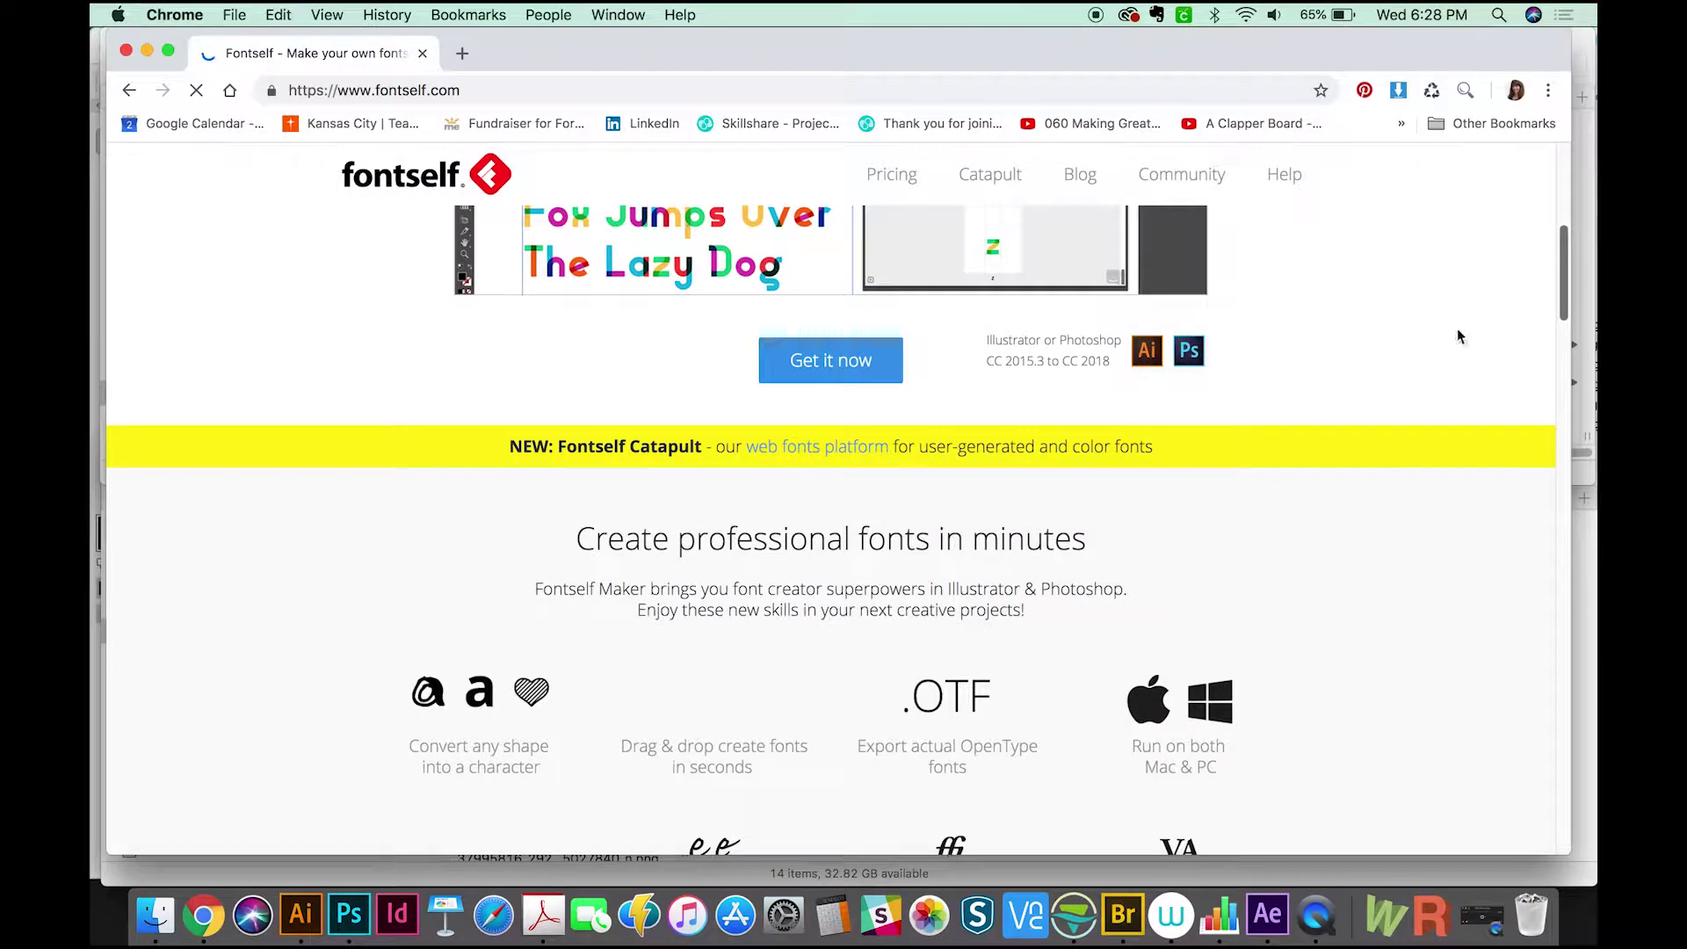
pyautogui.click(851, 376)
# Step: Compare the features, required CC versions and prices of the Illustrator, Photoshop and bundle editions of Fontself Maker
pyautogui.scroll(-5, 1529, 289)
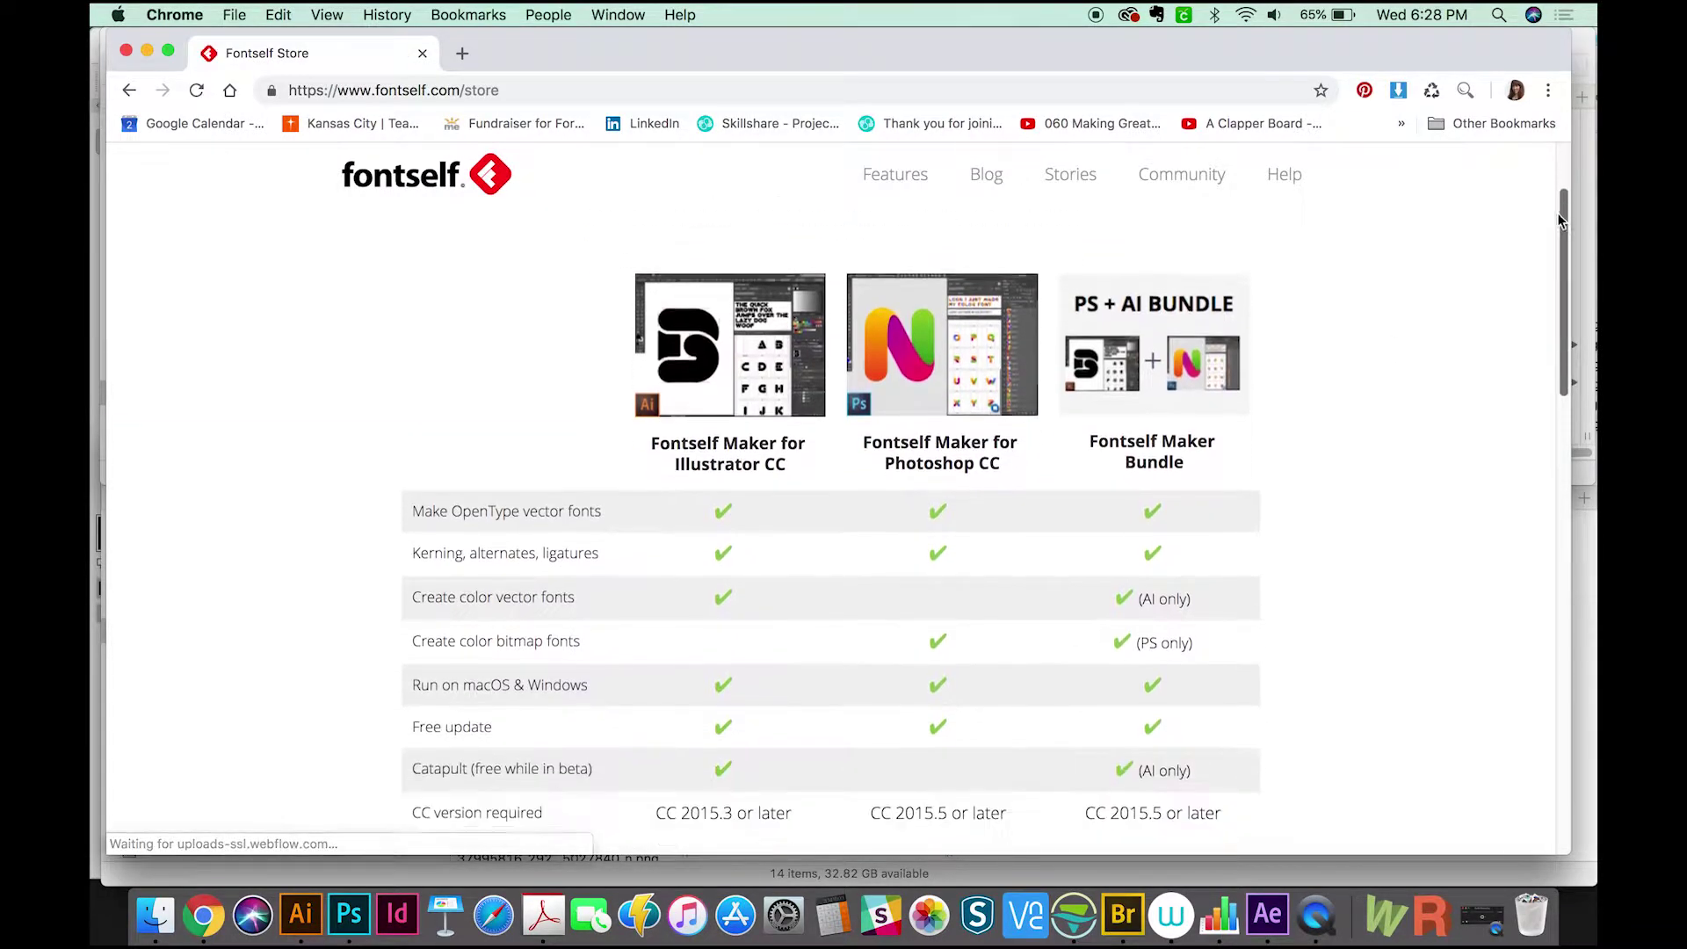
pyautogui.scroll(-2, 1530, 289)
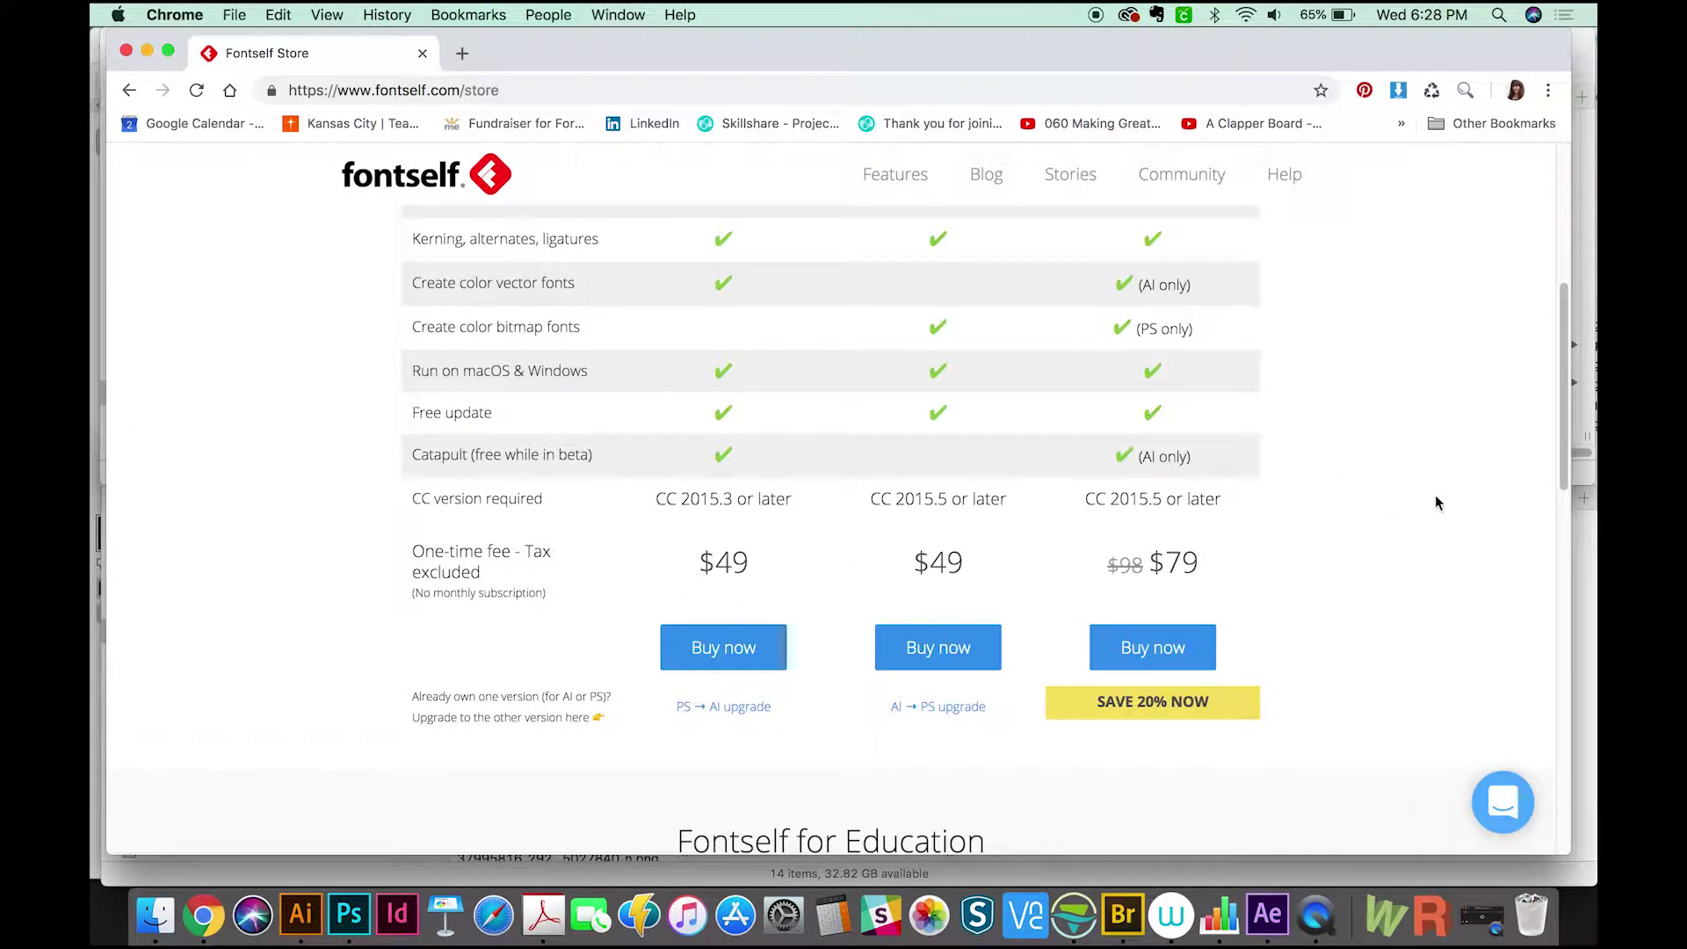
pyautogui.scroll(-1, 1568, 398)
pyautogui.scroll(-1, 1568, 397)
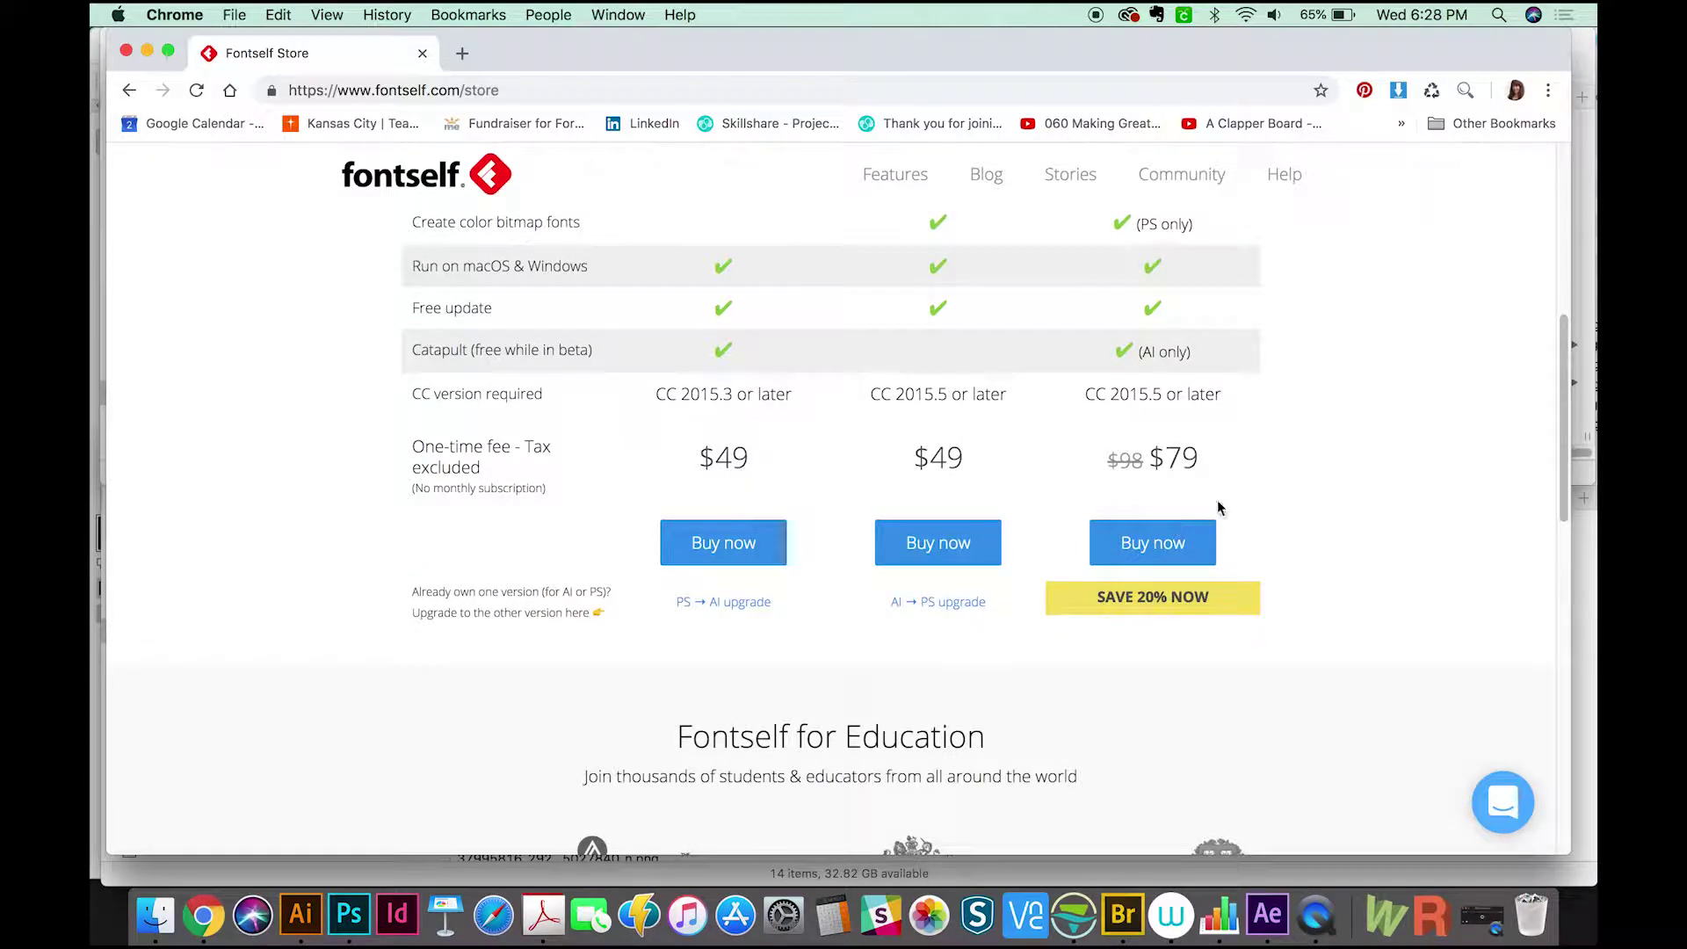
pyautogui.scroll(-1, 1563, 398)
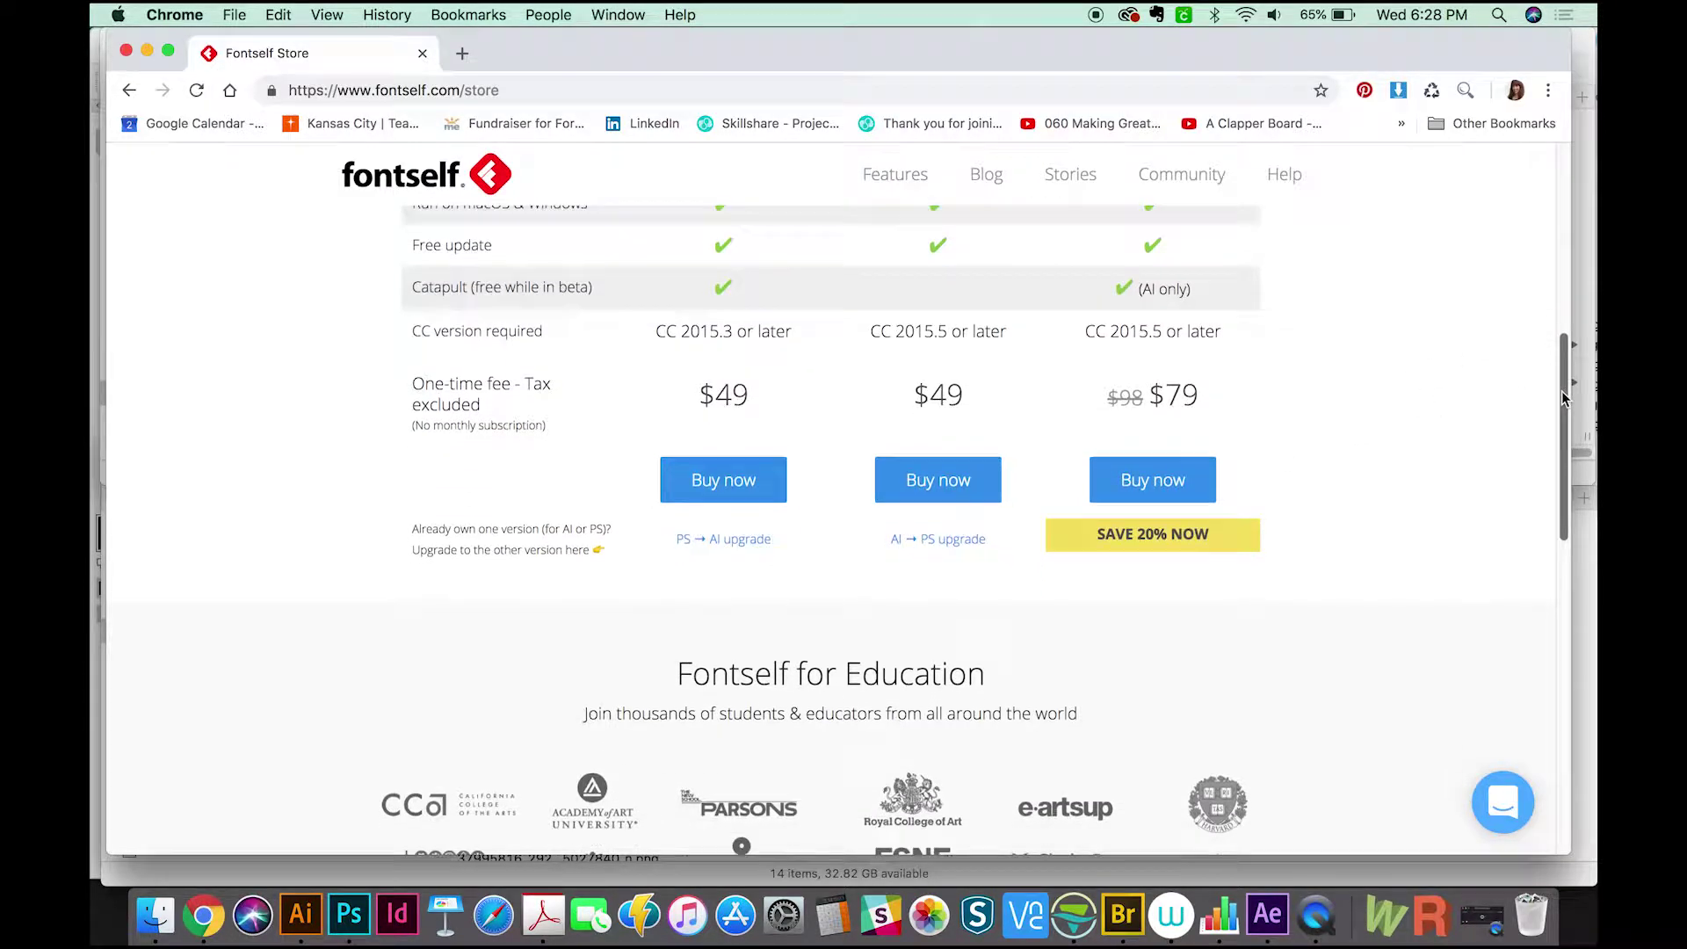
pyautogui.scroll(2, 1563, 398)
pyautogui.scroll(-1, 1565, 369)
pyautogui.scroll(1, 1566, 341)
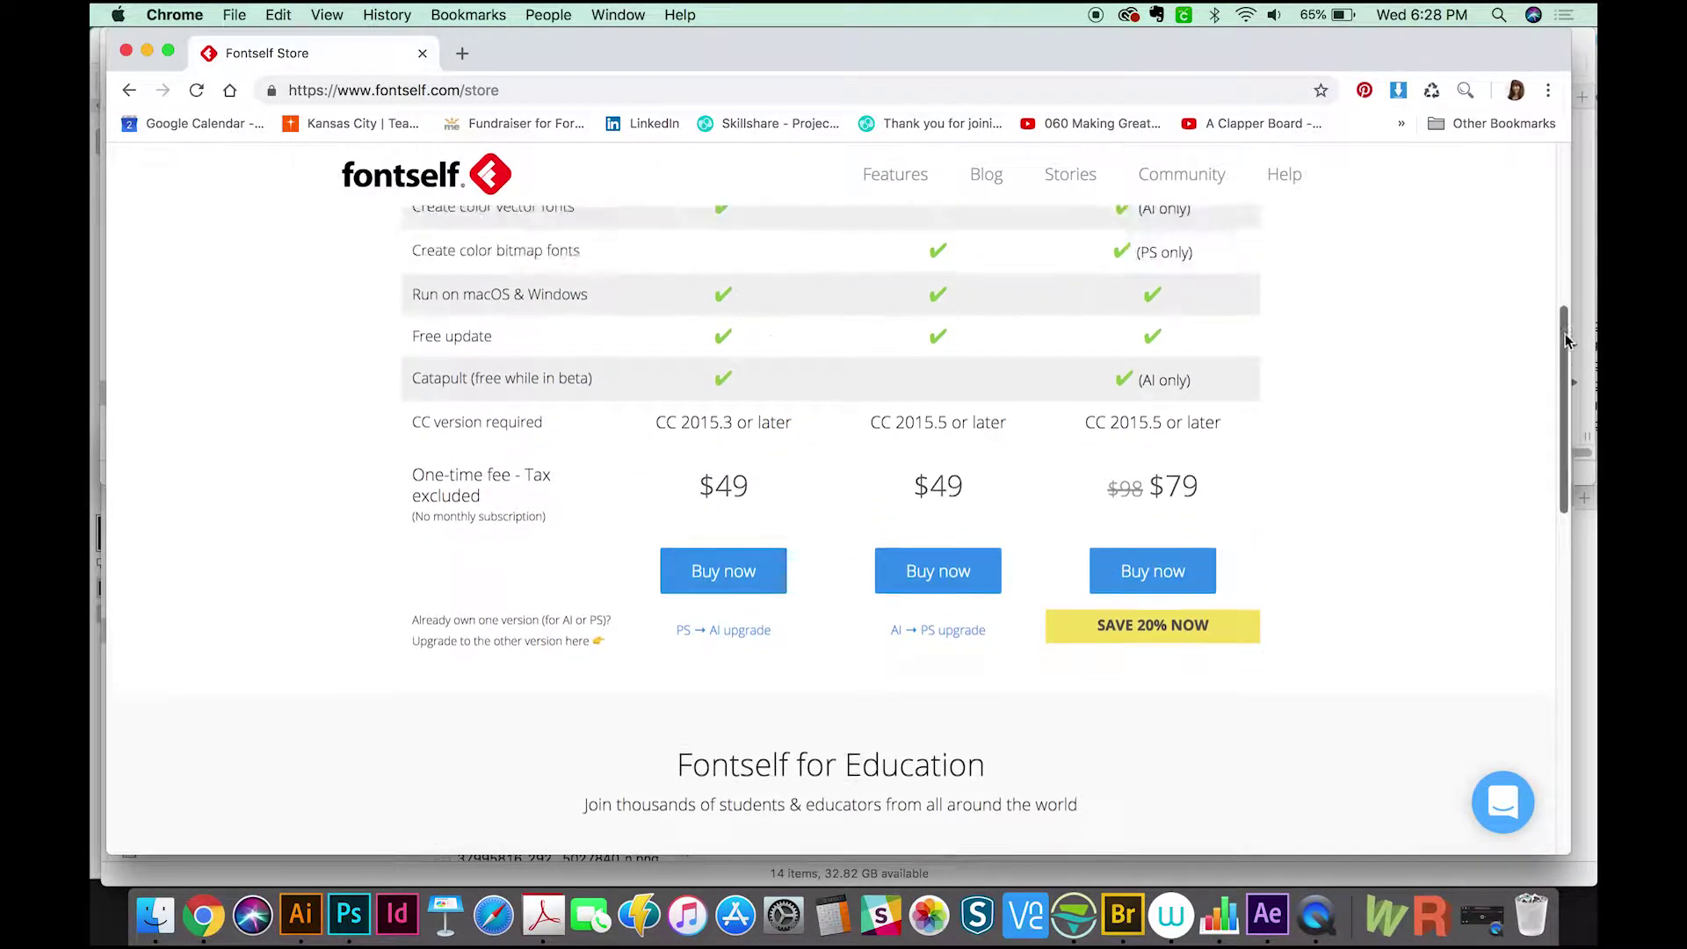
pyautogui.moveTo(1565, 341)
pyautogui.mouseDown()
pyautogui.moveTo(1563, 263)
pyautogui.moveTo(1561, 338)
pyautogui.mouseUp()
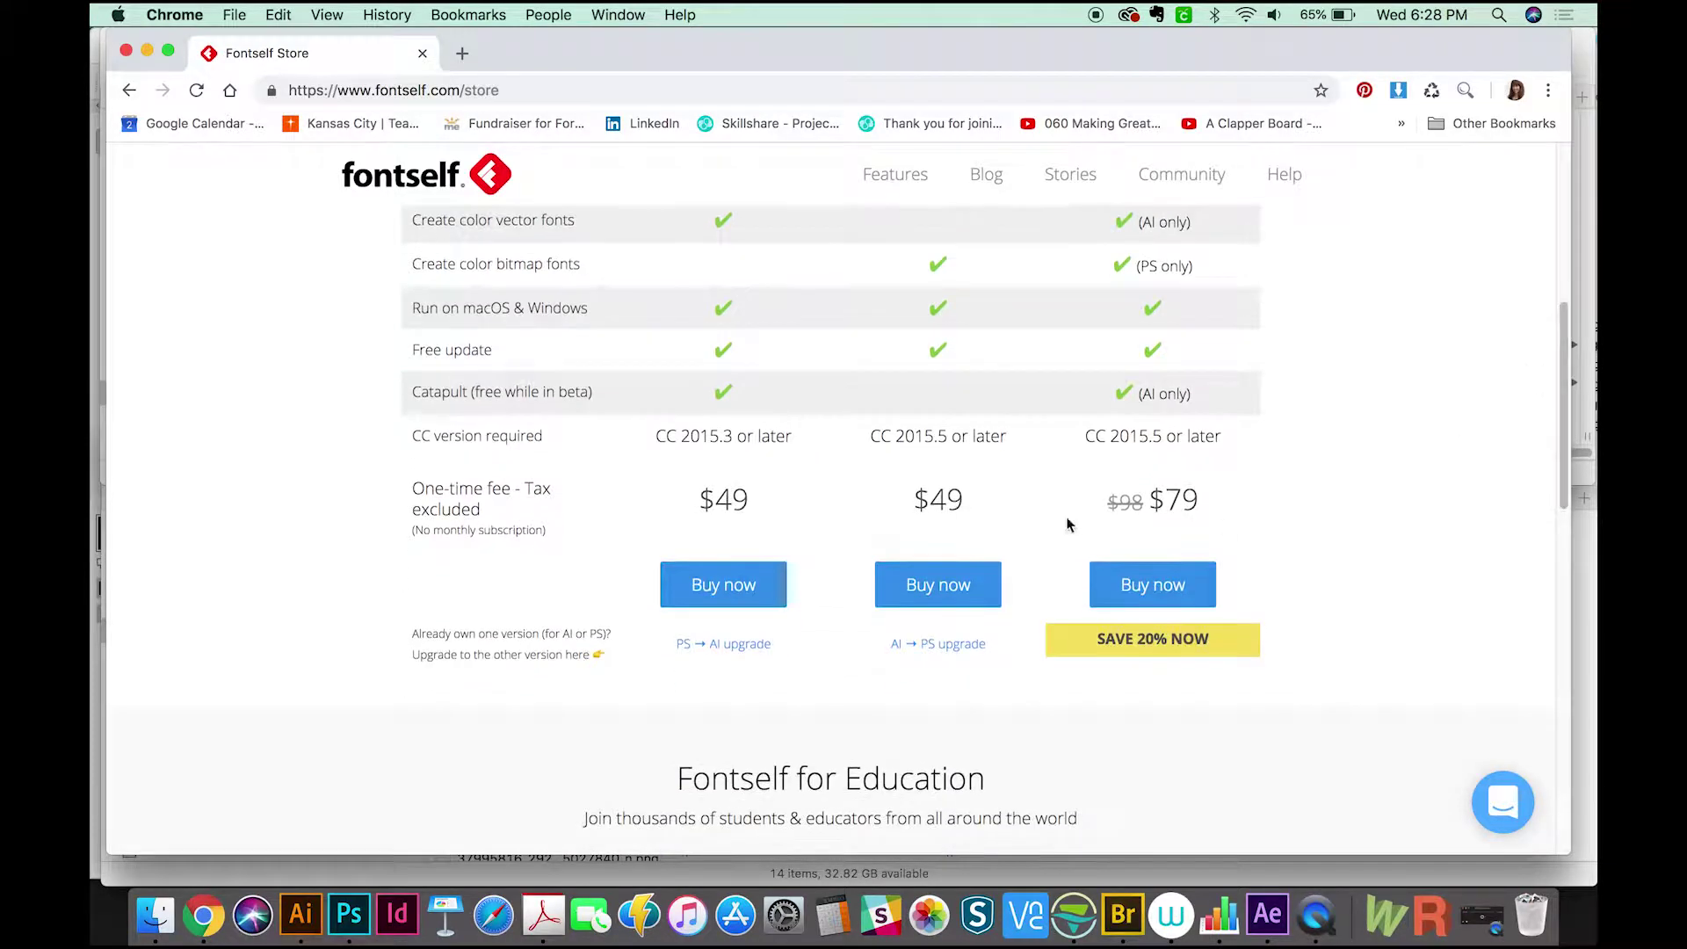
# Step: Open the order form for Fontself Maker for Photoshop CC and review it through to the payment methods
pyautogui.click(960, 588)
pyautogui.scroll(-1, 1549, 248)
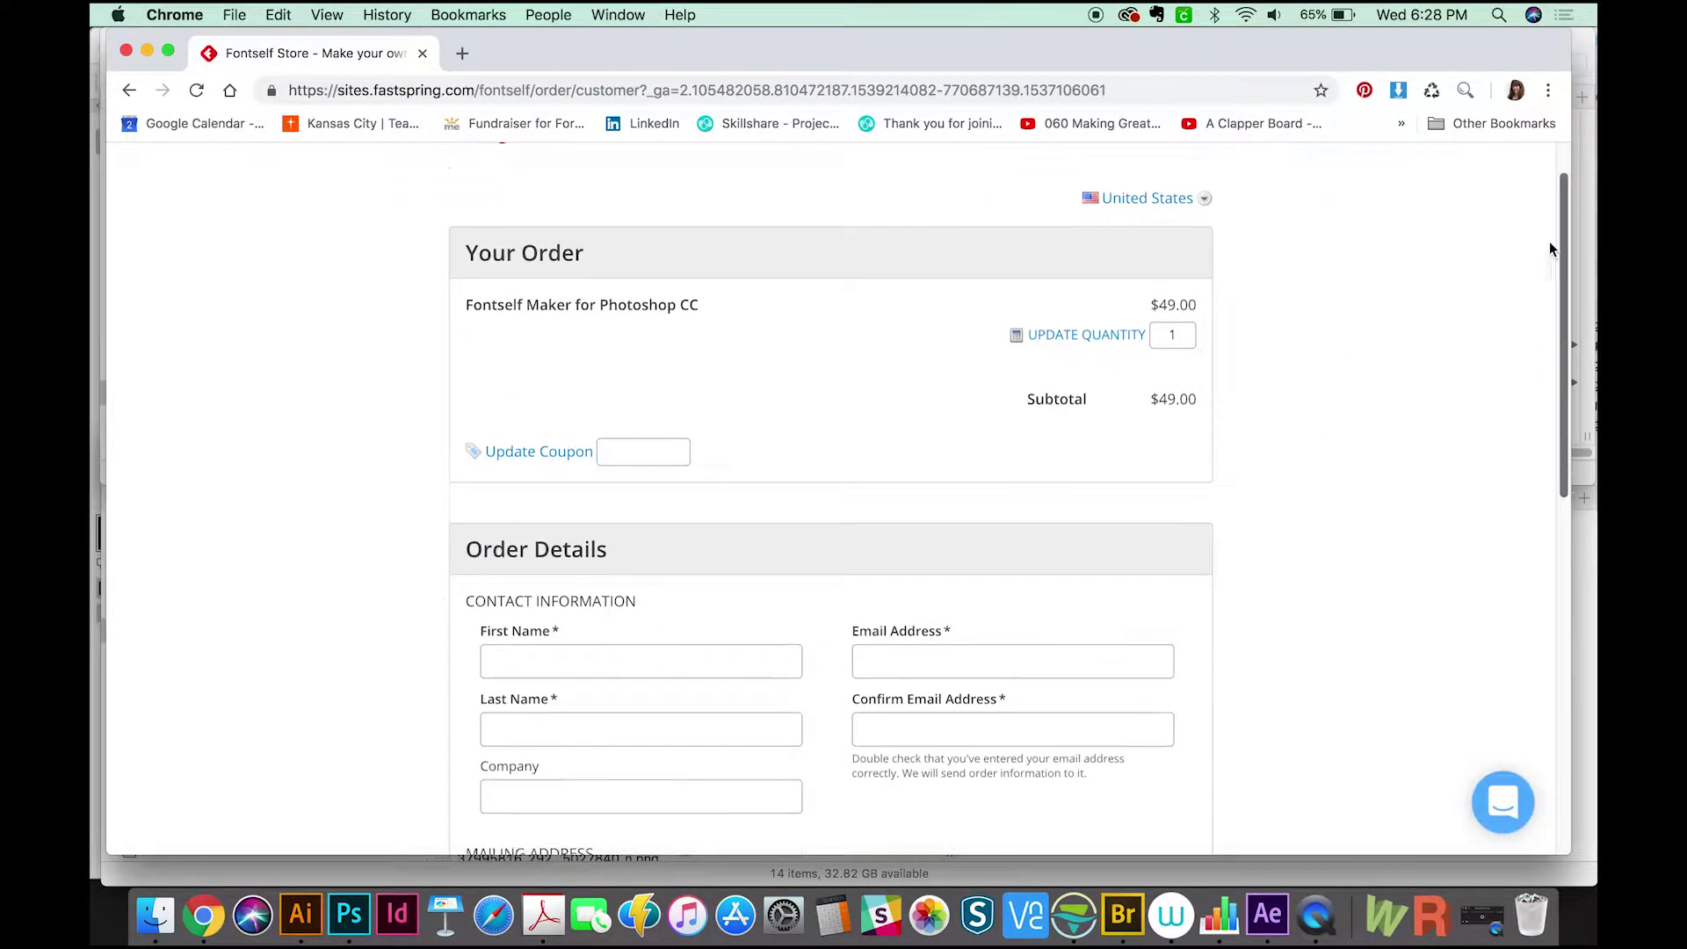
pyautogui.scroll(-8, 1550, 249)
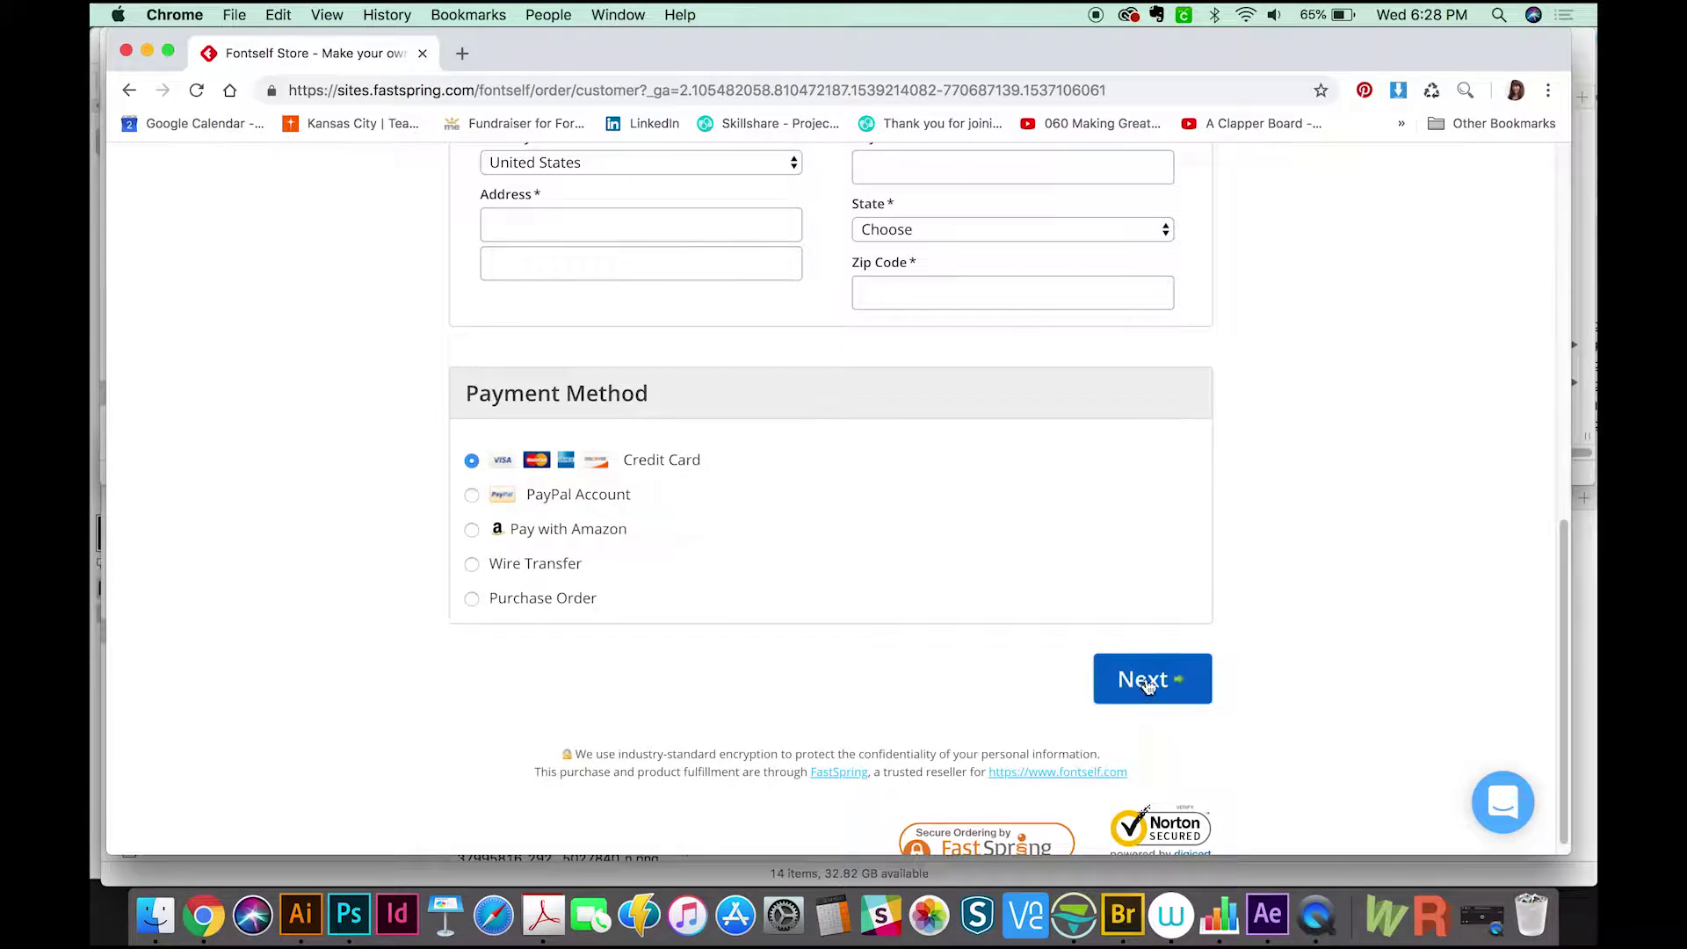
# Step: Switch to Finder to show the Downloads folder, and check in Photoshop where the extensions are listed
pyautogui.click(171, 918)
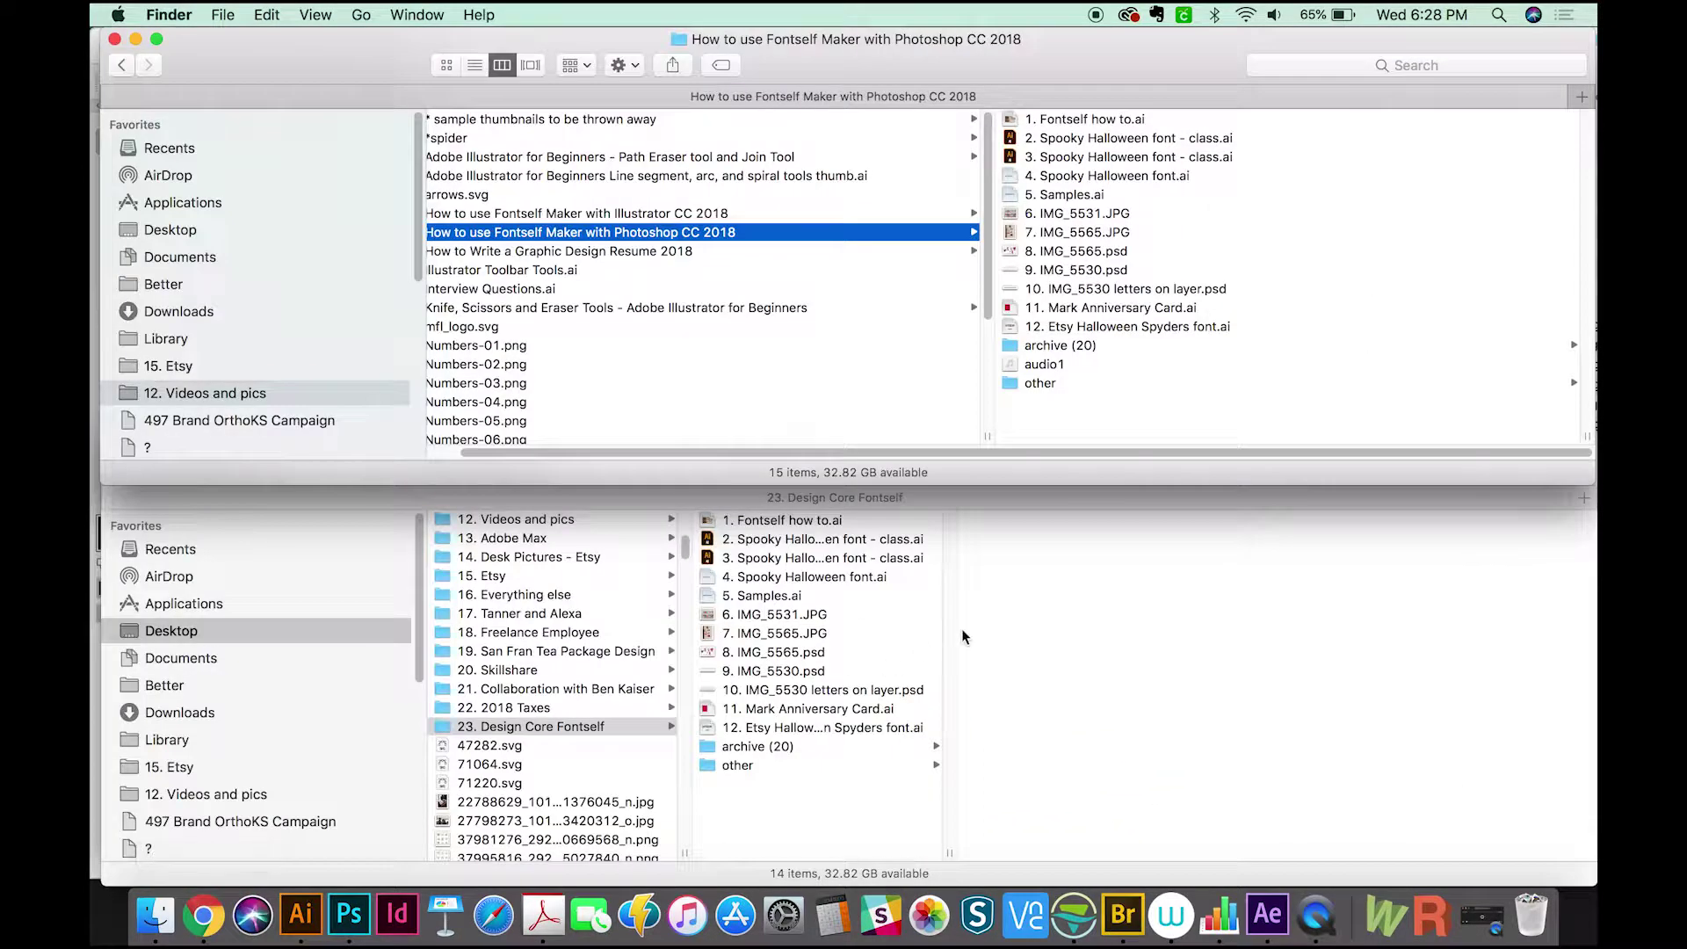
pyautogui.click(1047, 628)
pyautogui.press('alt+super+l')
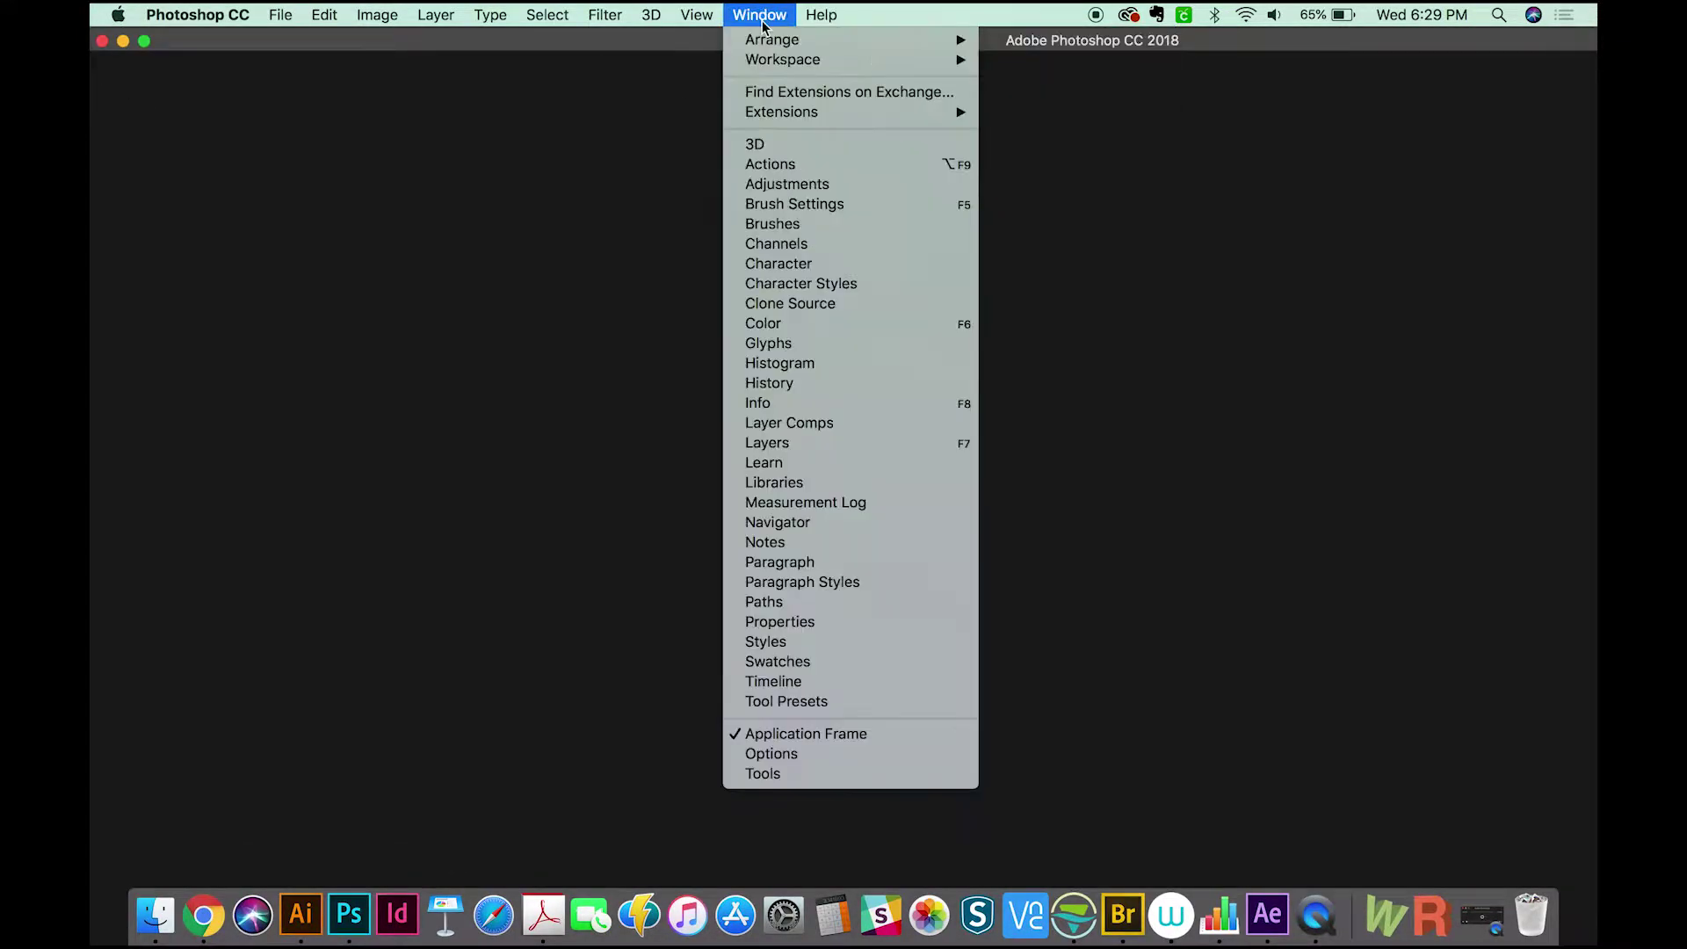
pyautogui.moveTo(798, 113)
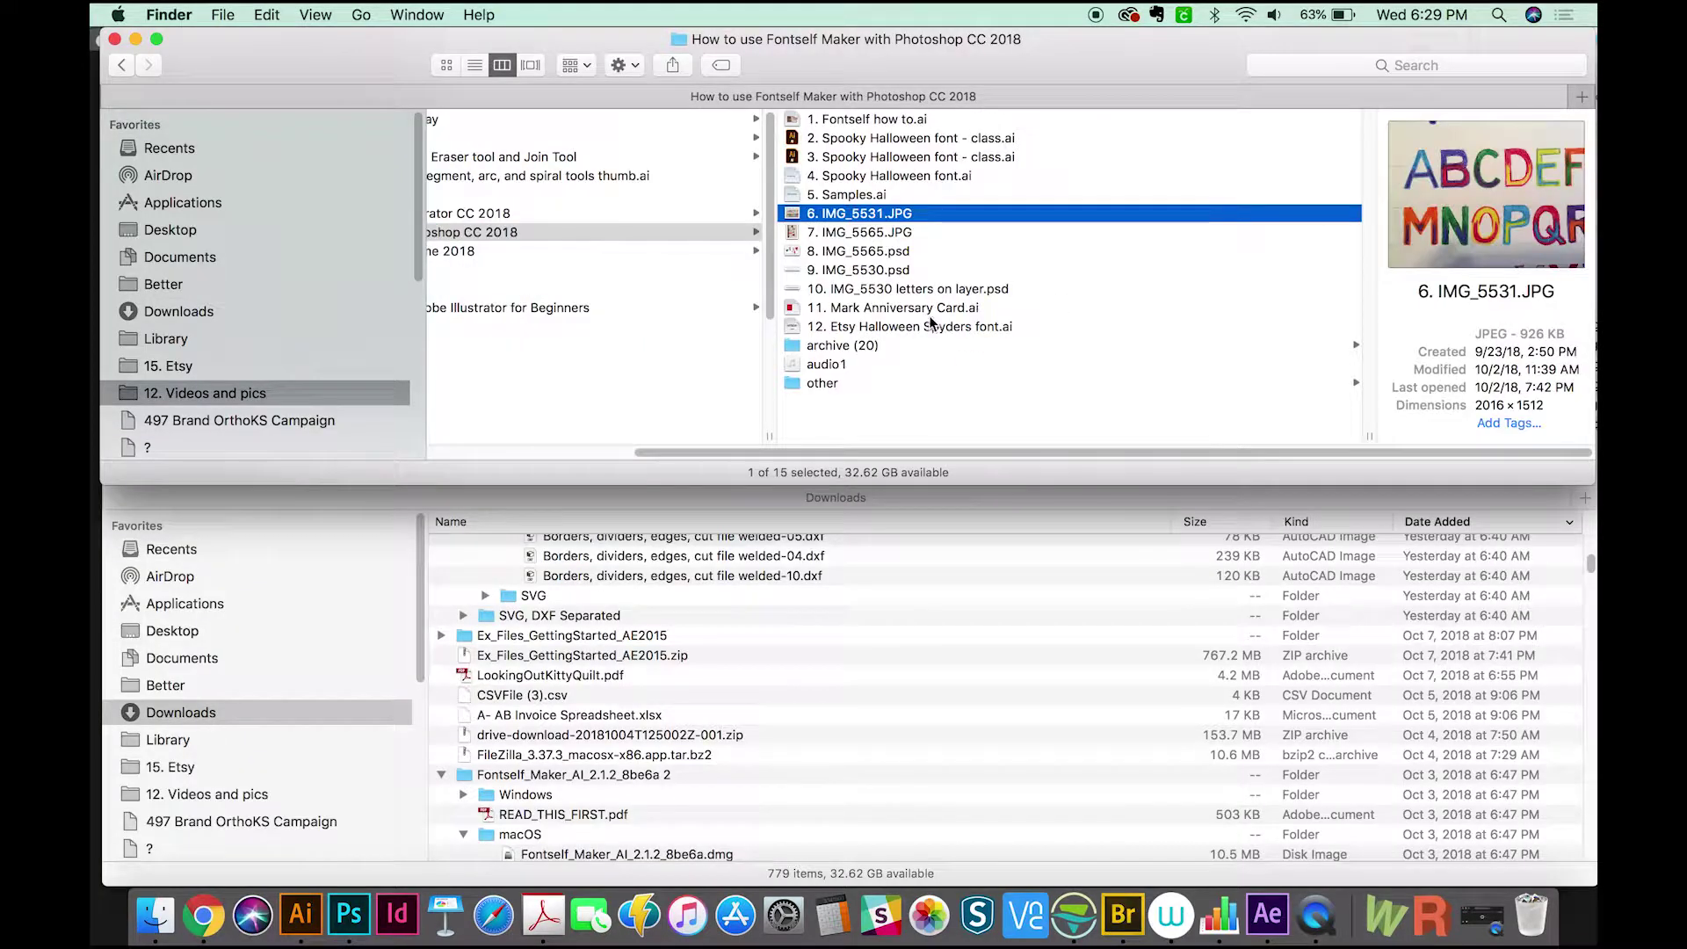
# Step: Preview the photo 6. IMG_5531.JPG in Finder and open it in Photoshop
pyautogui.press('space')
pyautogui.press('space')
pyautogui.press('space')
pyautogui.press('space')
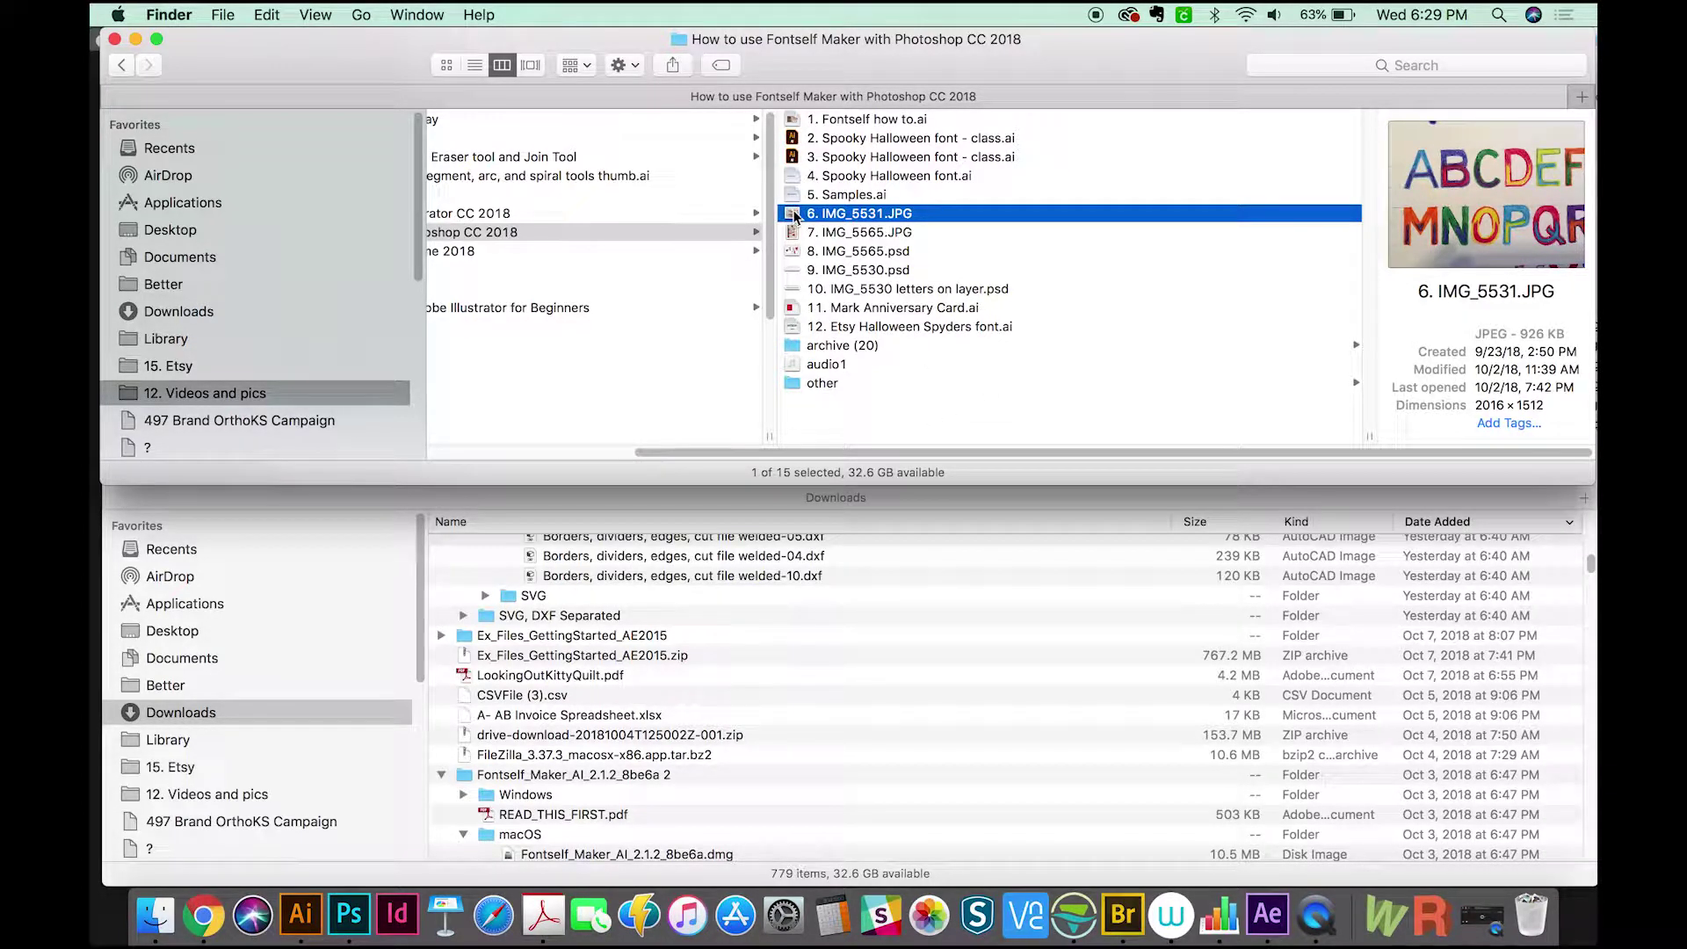
pyautogui.moveTo(791, 218); pyautogui.dragTo(349, 914)
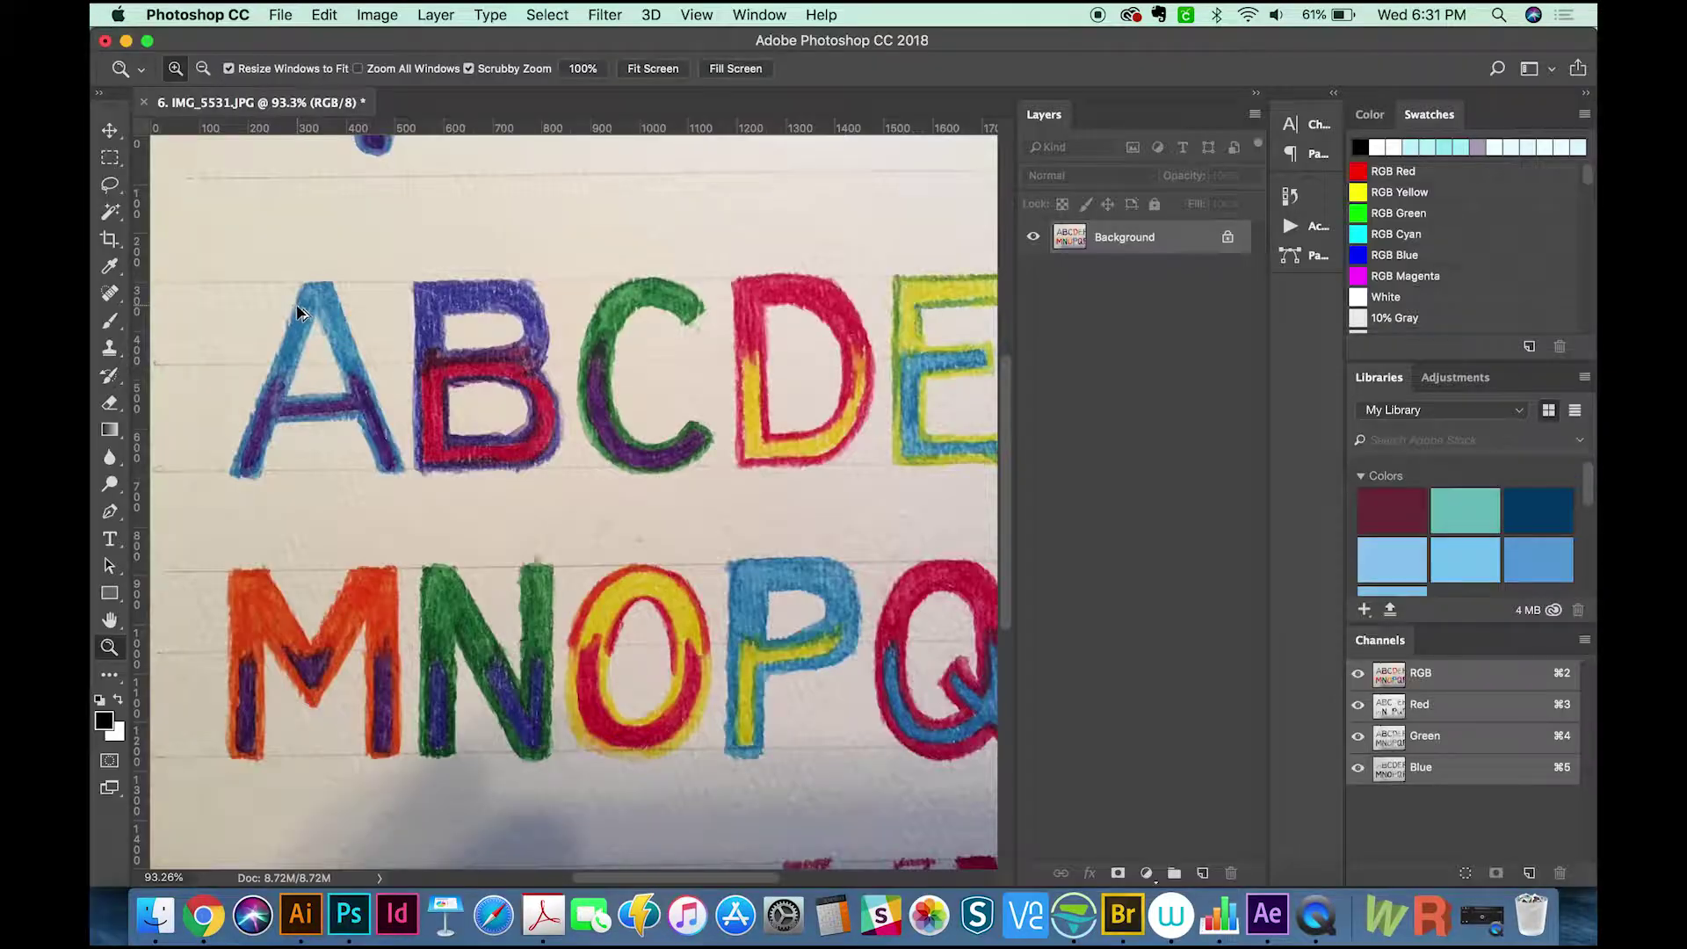
pyautogui.click(110, 158)
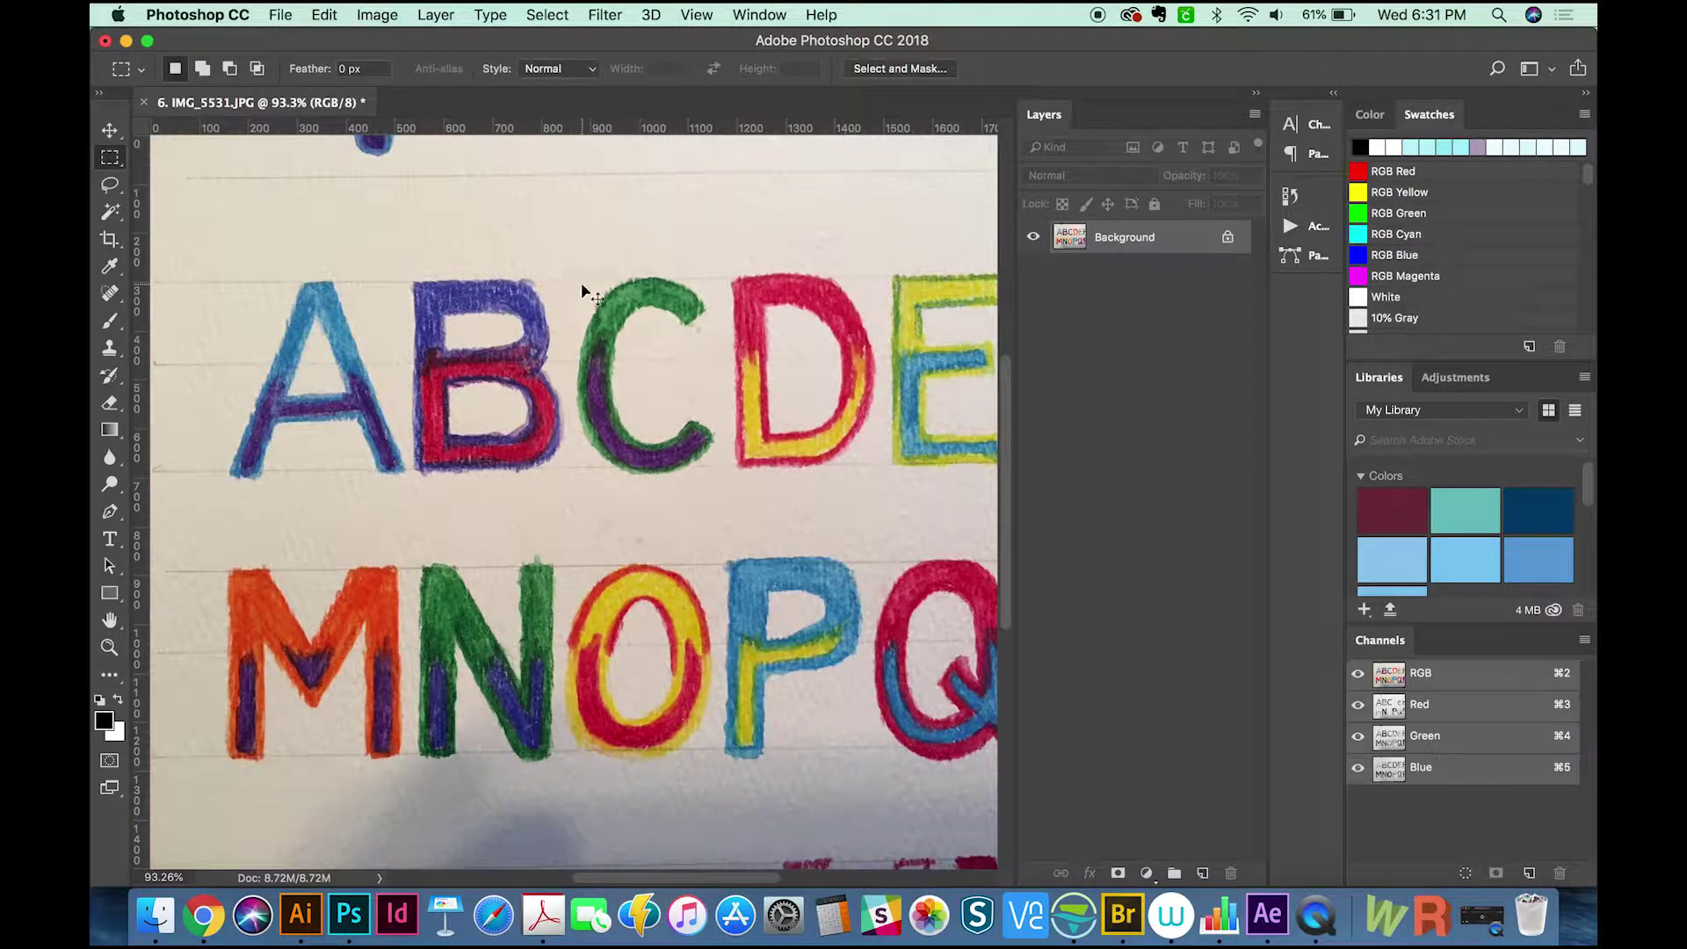
# Step: Brighten the paper and deepen the letters with a Levels adjustment using input levels 27, 0.92 and 205
pyautogui.press('super+l')
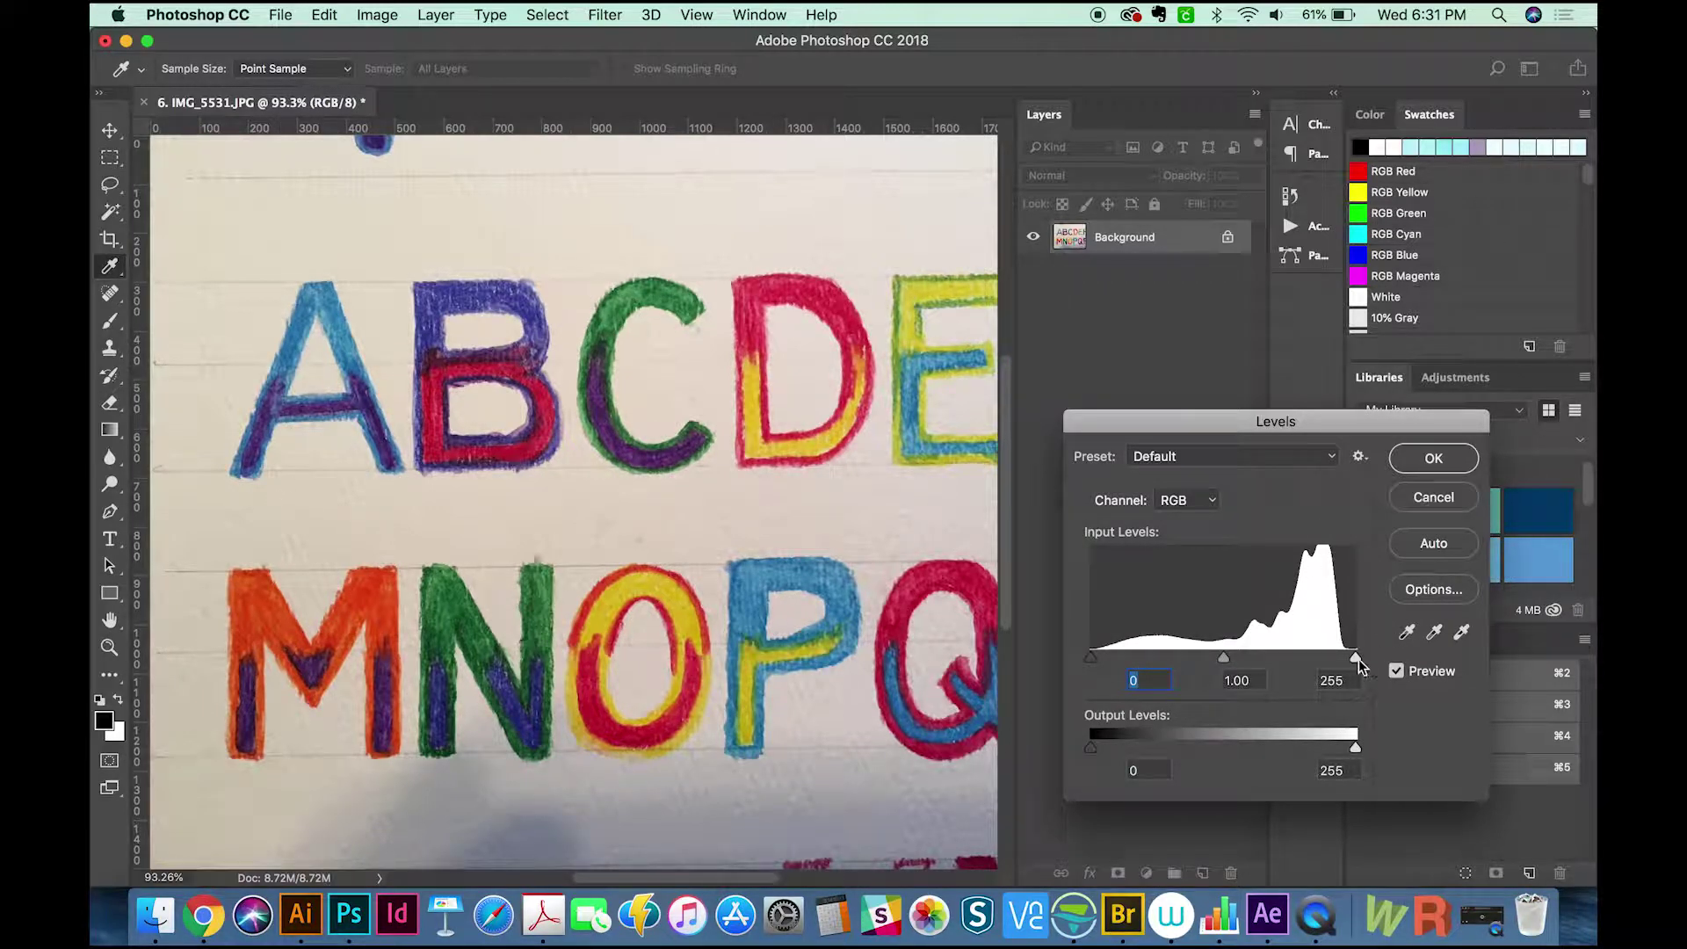
pyautogui.moveTo(1356, 657); pyautogui.dragTo(1317, 658)
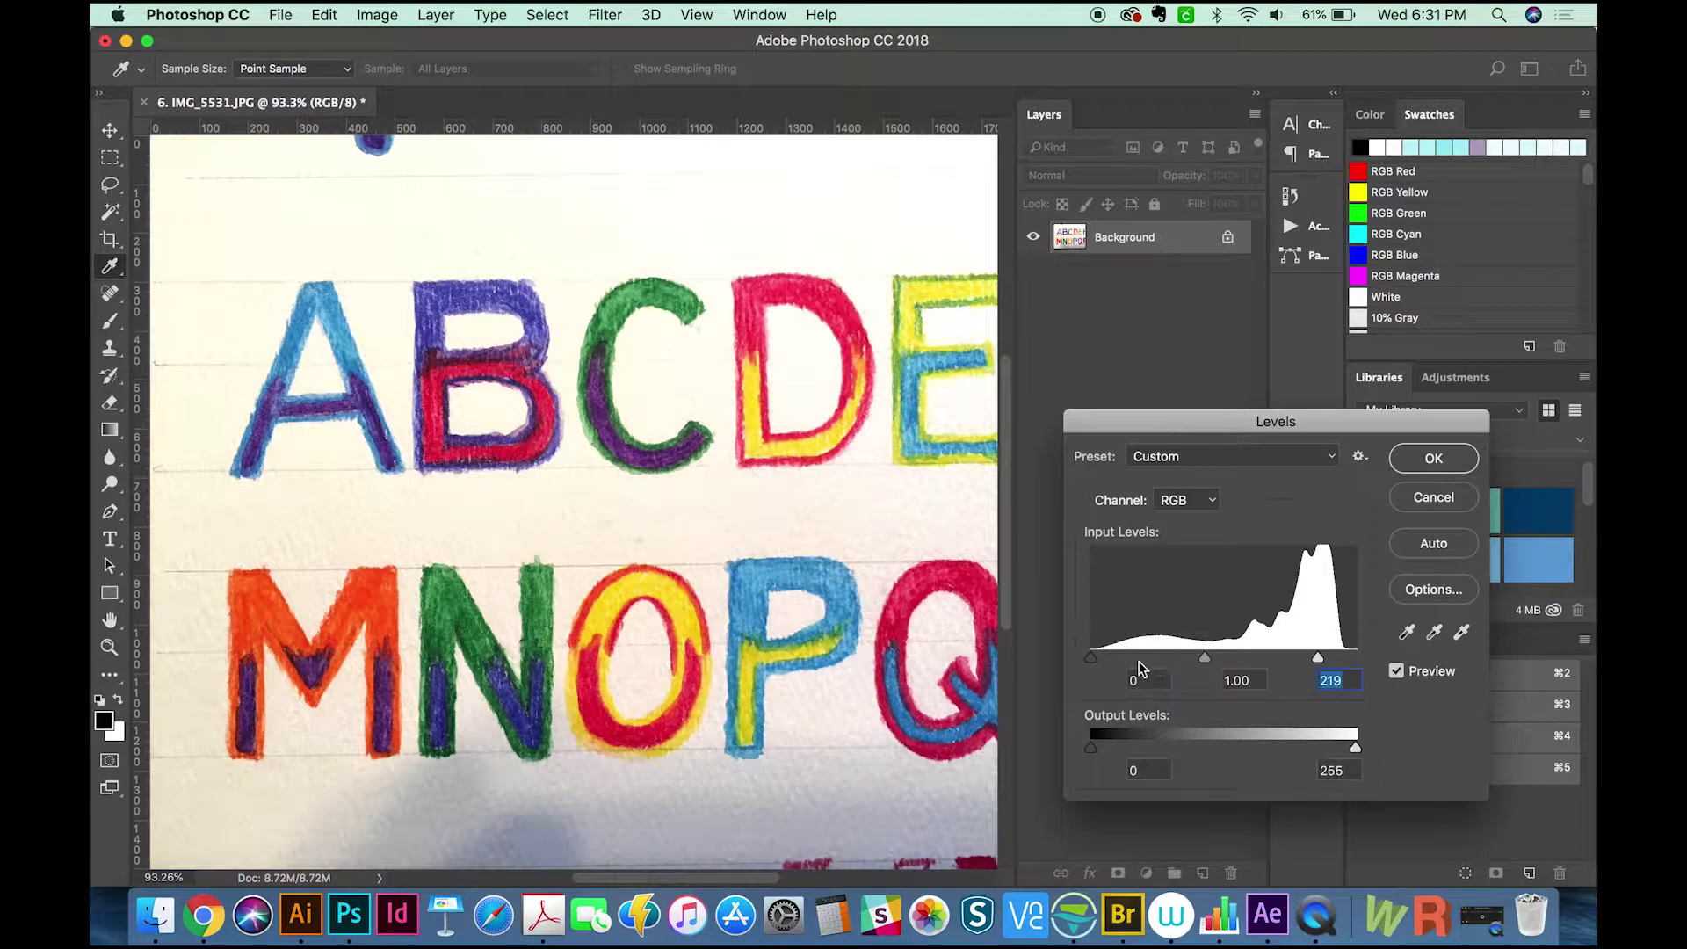
pyautogui.moveTo(1091, 658); pyautogui.dragTo(1114, 659)
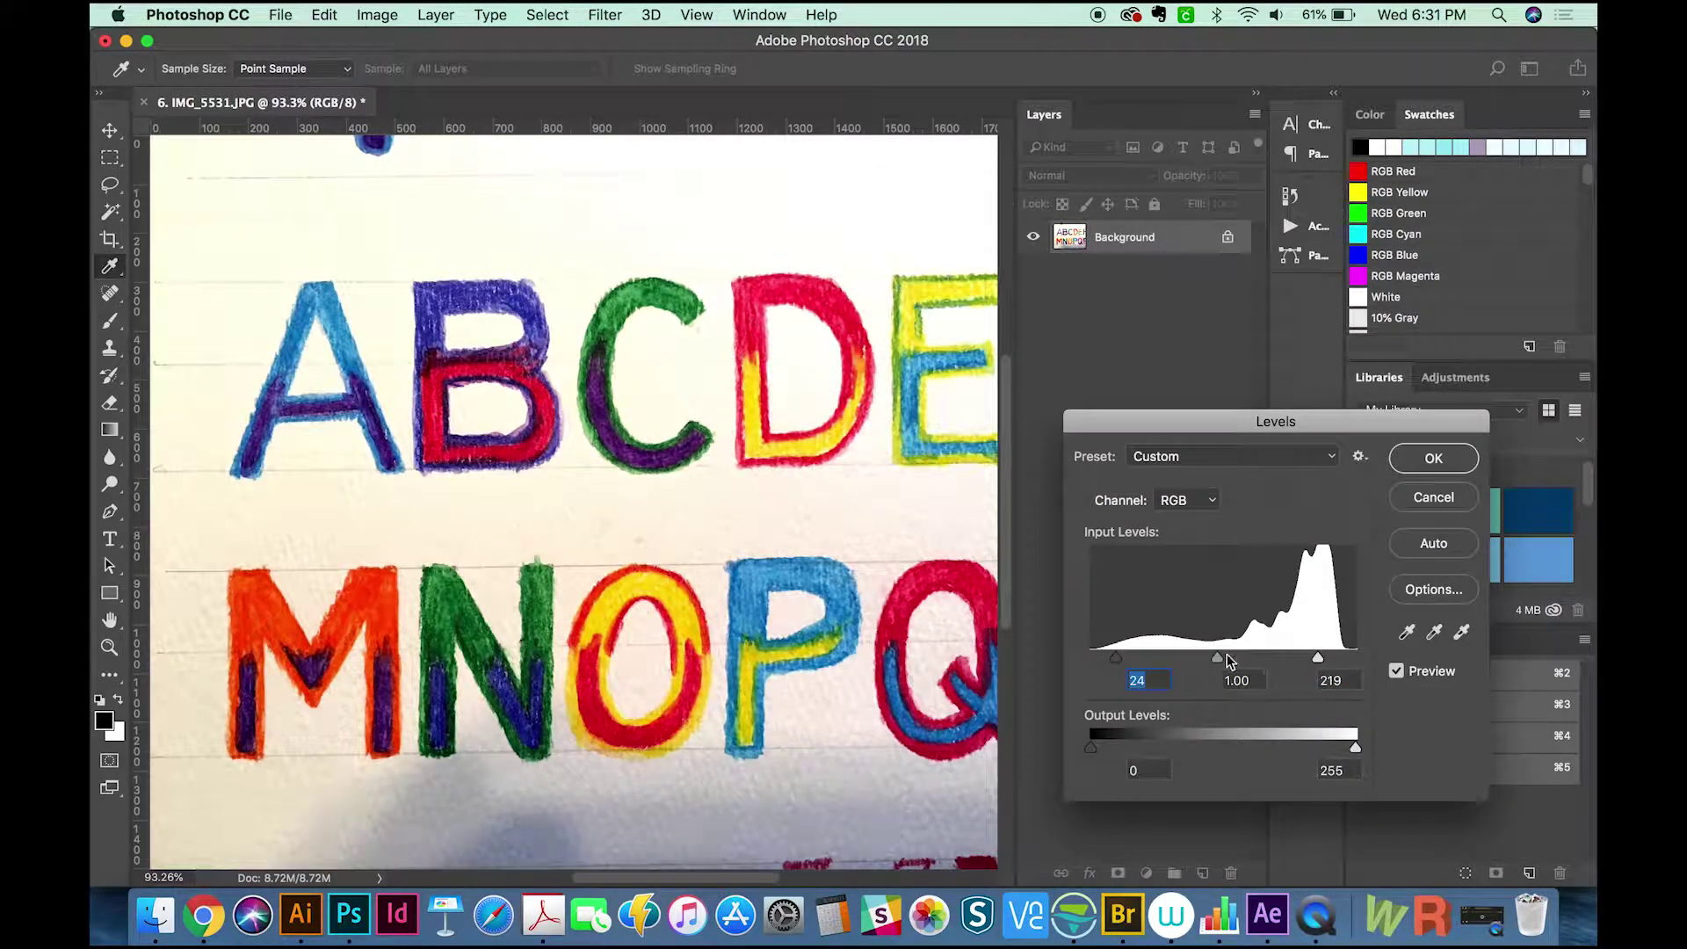
pyautogui.moveTo(1219, 659); pyautogui.dragTo(1201, 659)
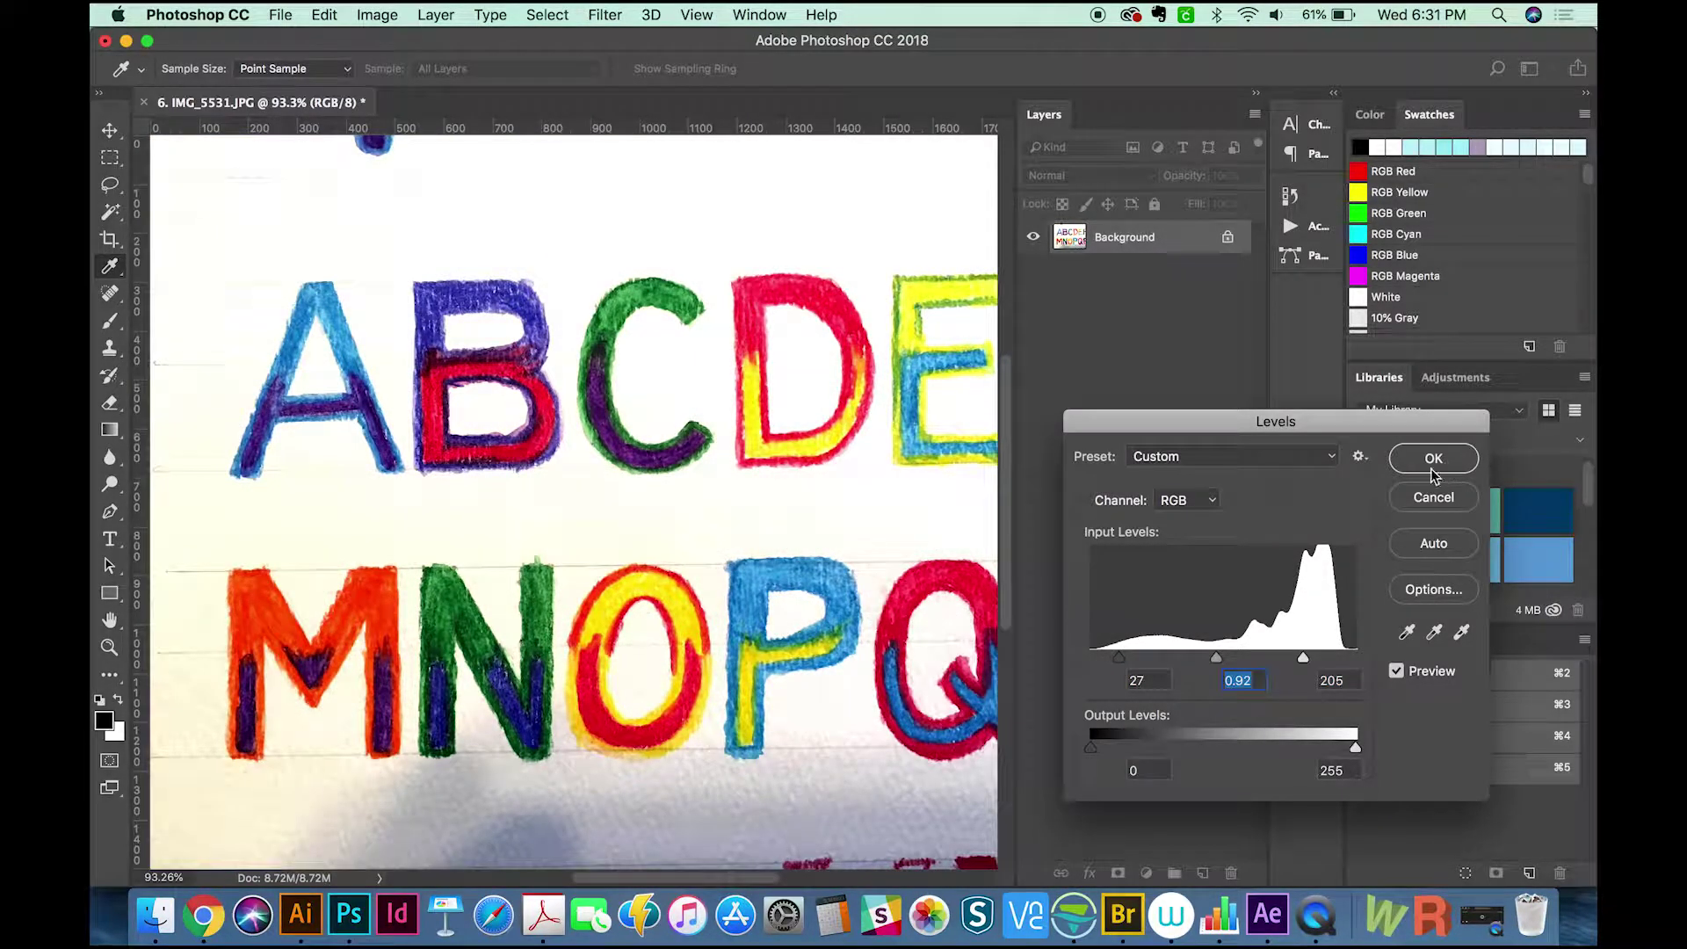
pyautogui.click(1433, 458)
# Step: Copy the coloured letters to a new layer by selecting the white paper with the Magic Wand and inverting the selection
pyautogui.press('m')
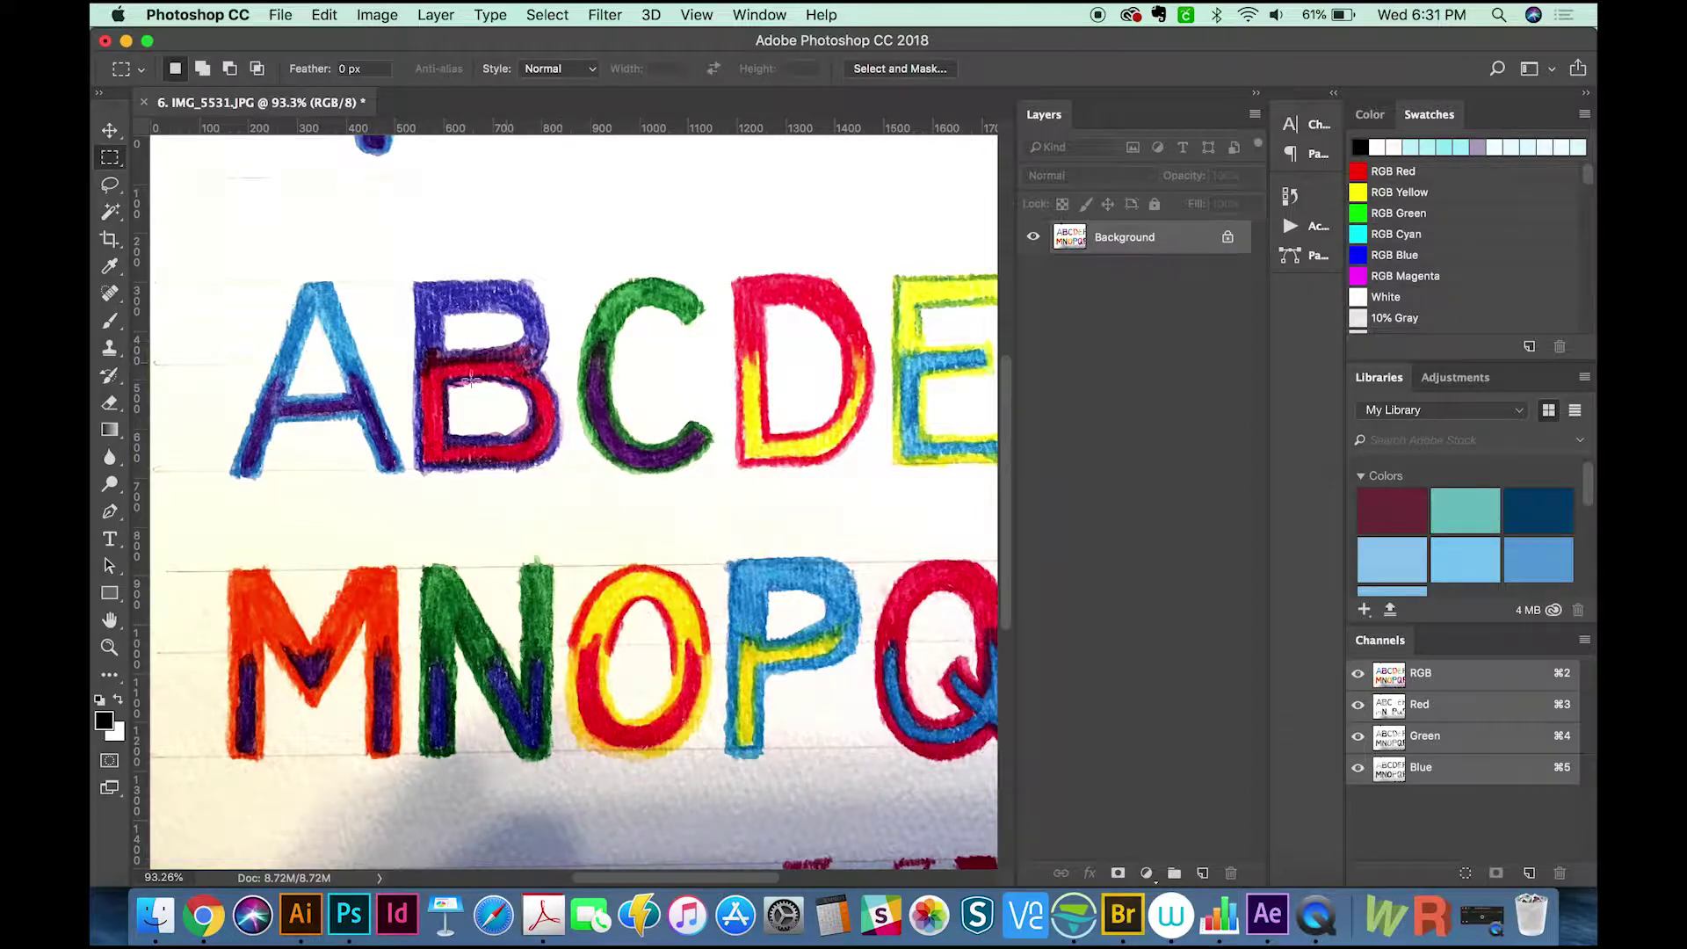
pyautogui.press('w')
pyautogui.click(478, 241)
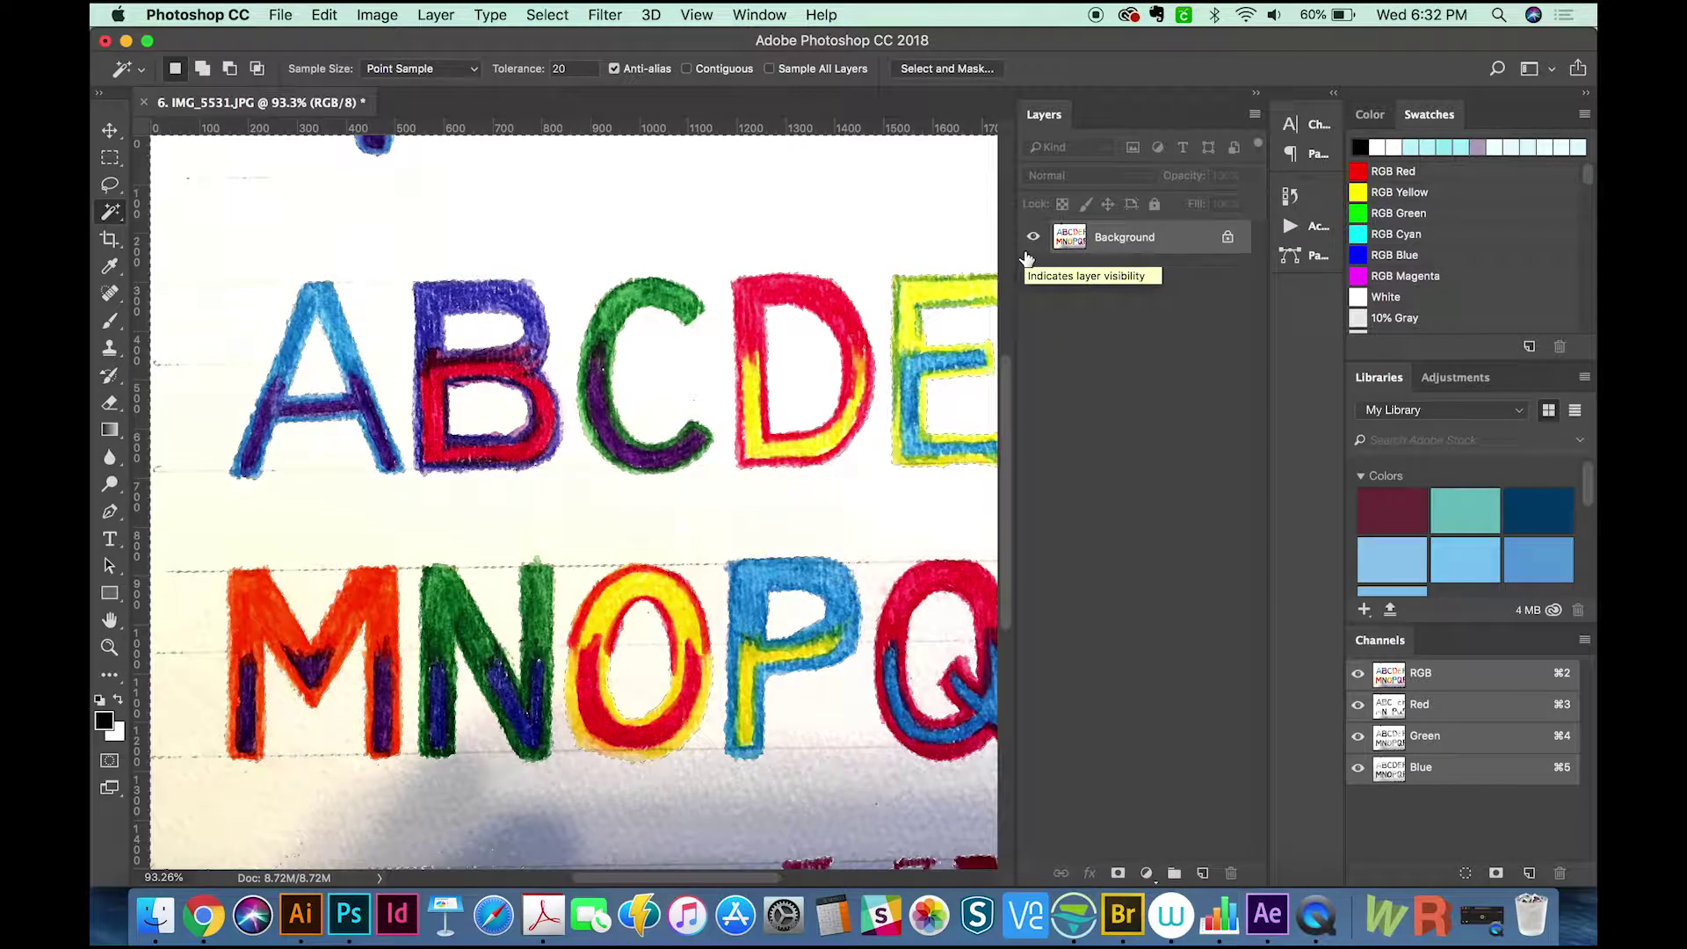
pyautogui.press('super+shift+i')
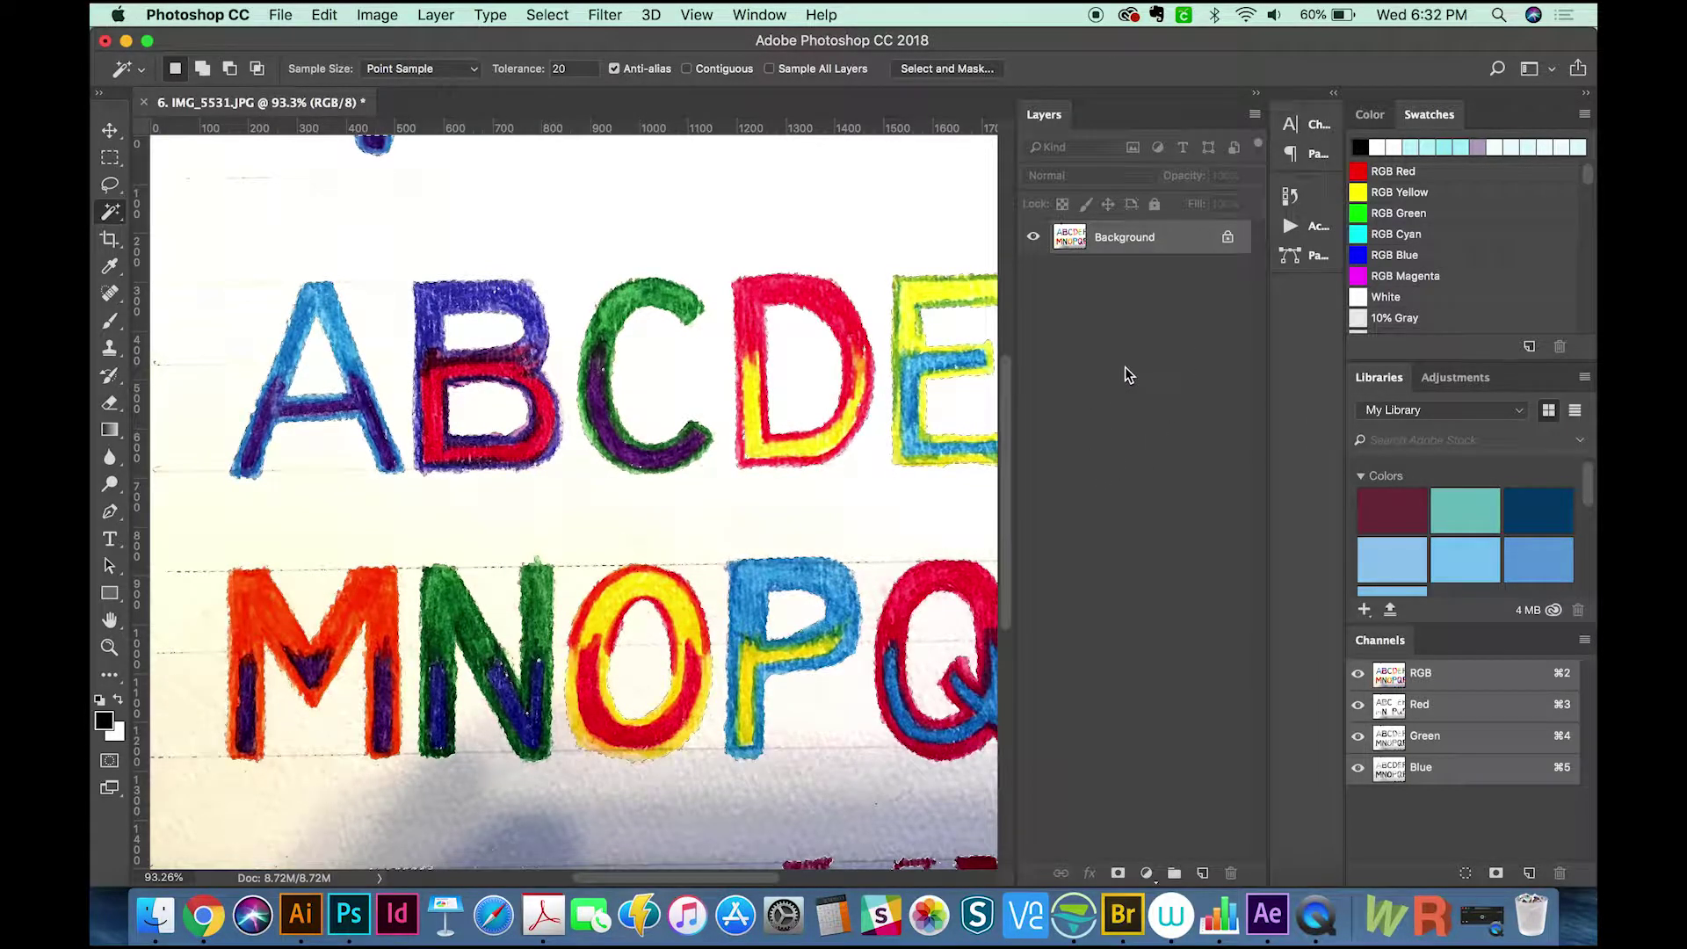
pyautogui.press('super+j')
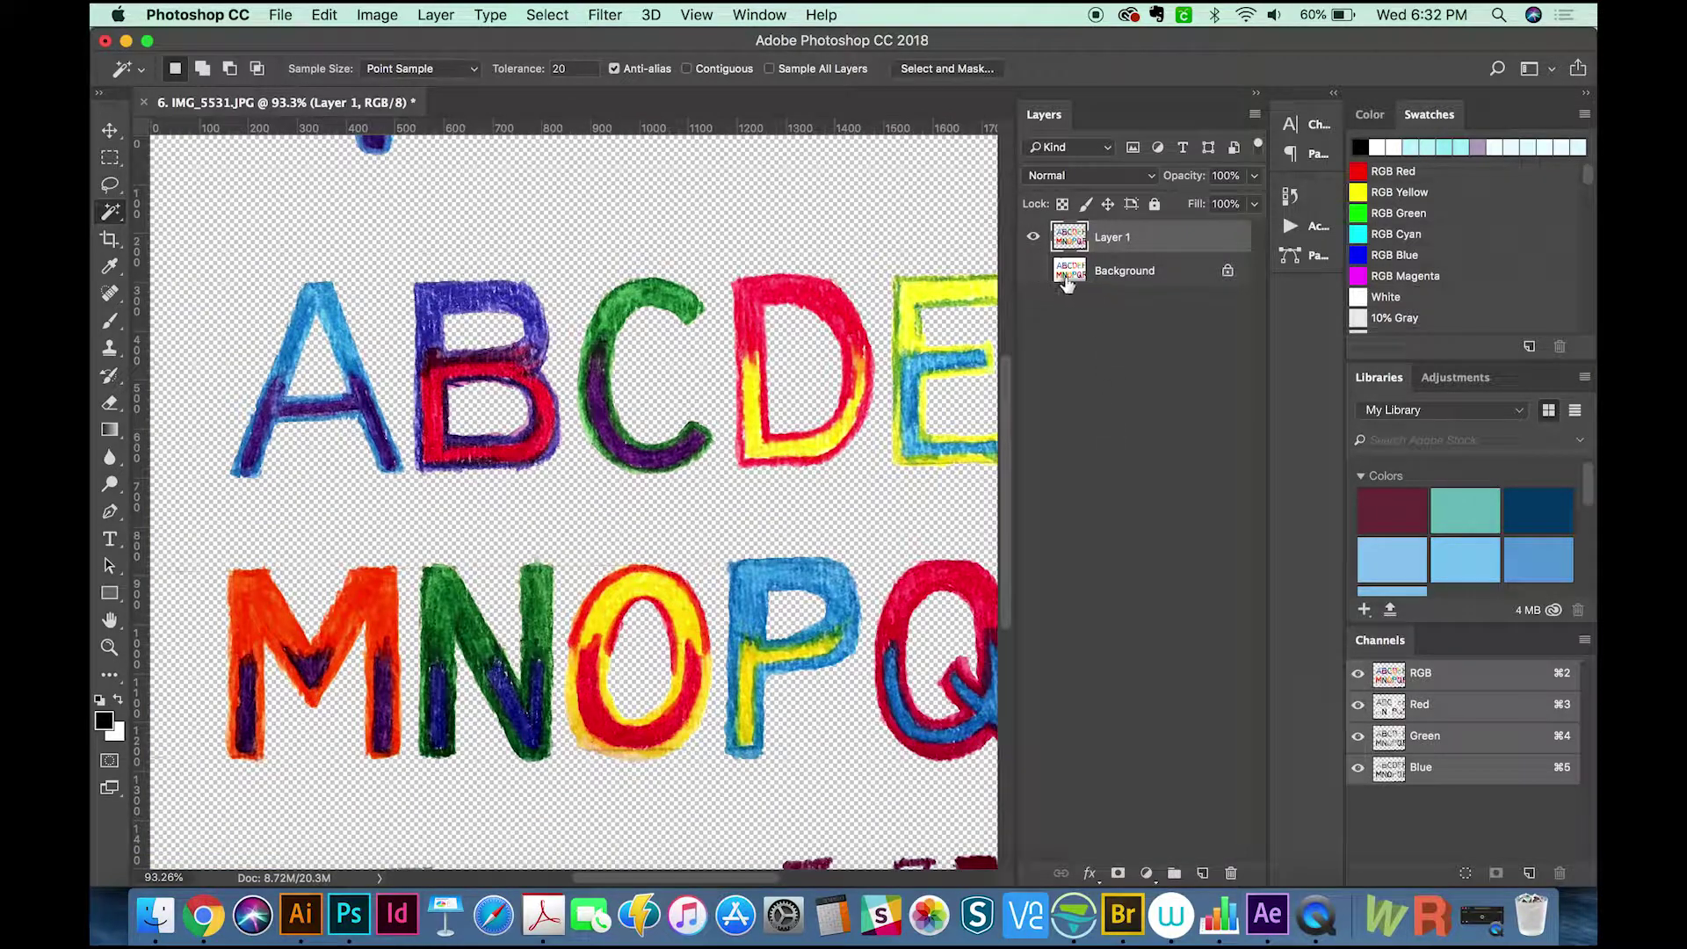
# Step: Fill the Background layer with black and make it visible behind the letters
pyautogui.click(1118, 274)
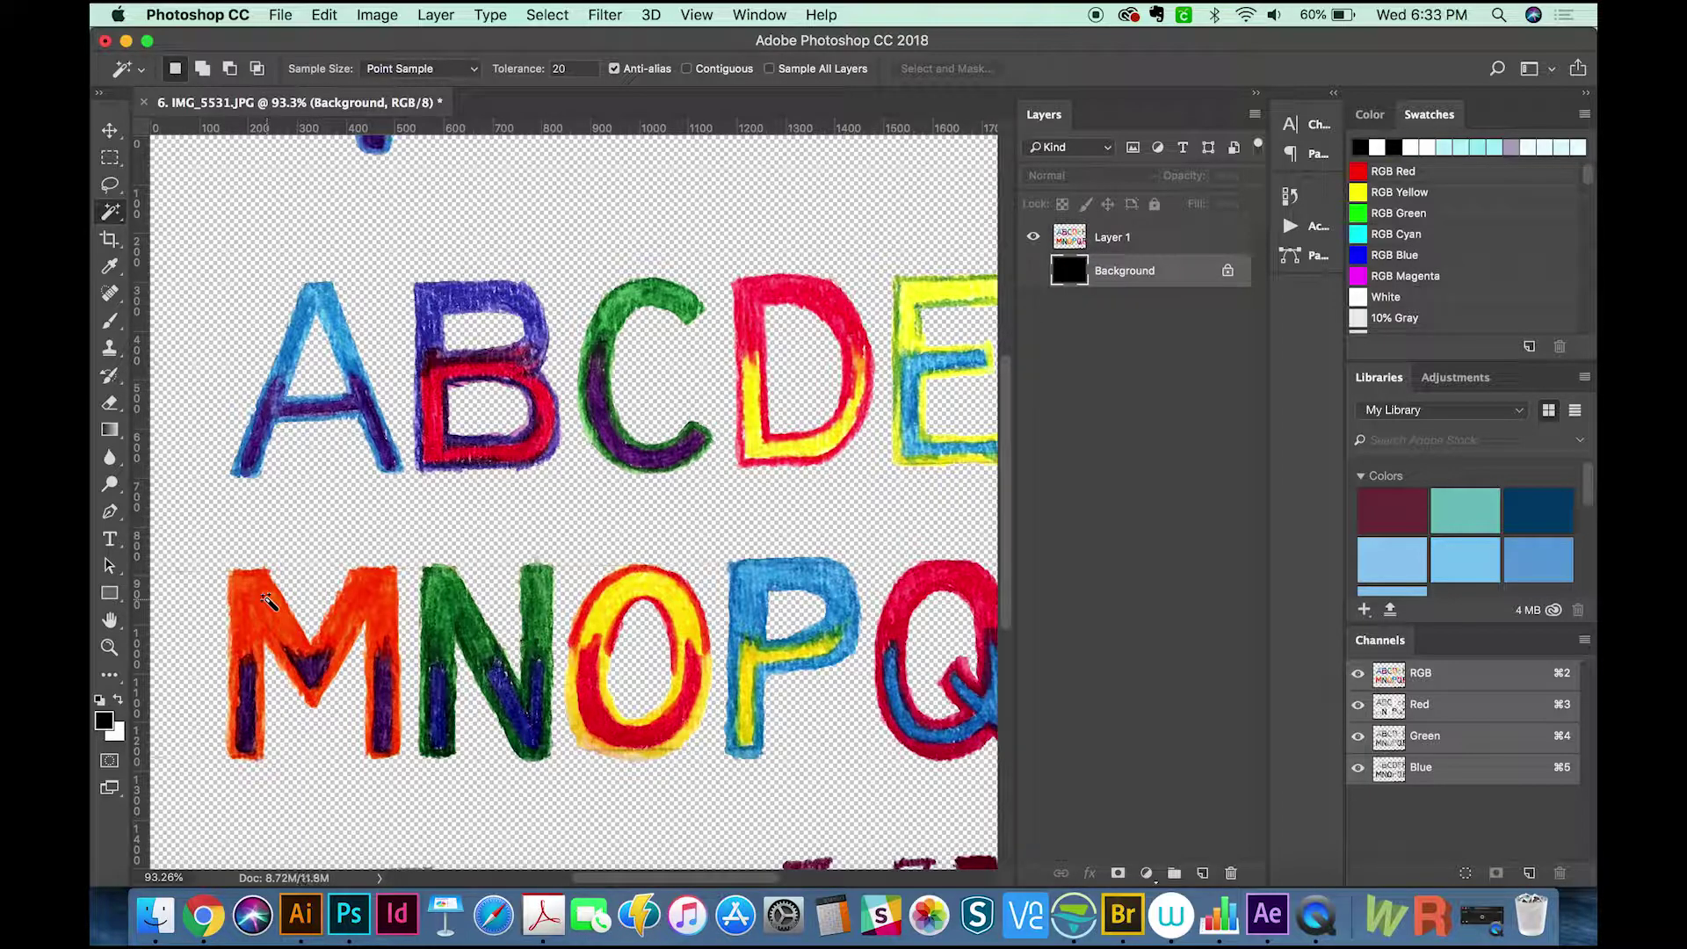
pyautogui.click(1033, 270)
# Step: Clean up the ragged outer edge of the green letter C on Layer 1 with a size 28 Eraser
pyautogui.moveTo(625, 575); pyautogui.dragTo(487, 474)
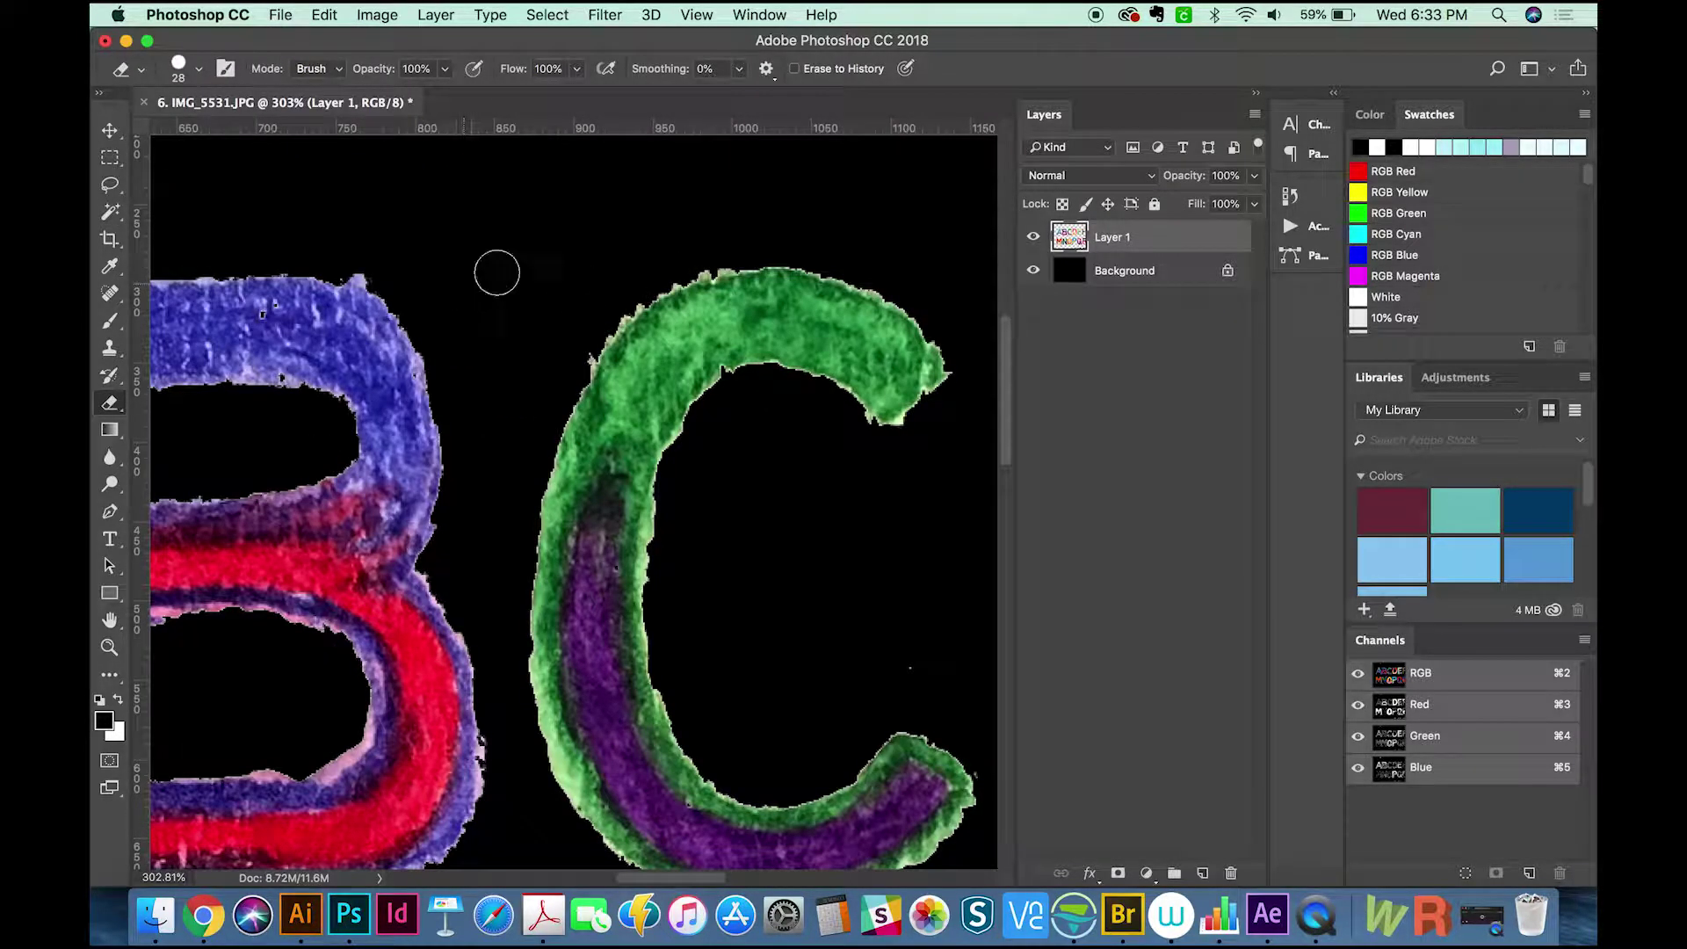
pyautogui.moveTo(624, 294); pyautogui.dragTo(577, 359)
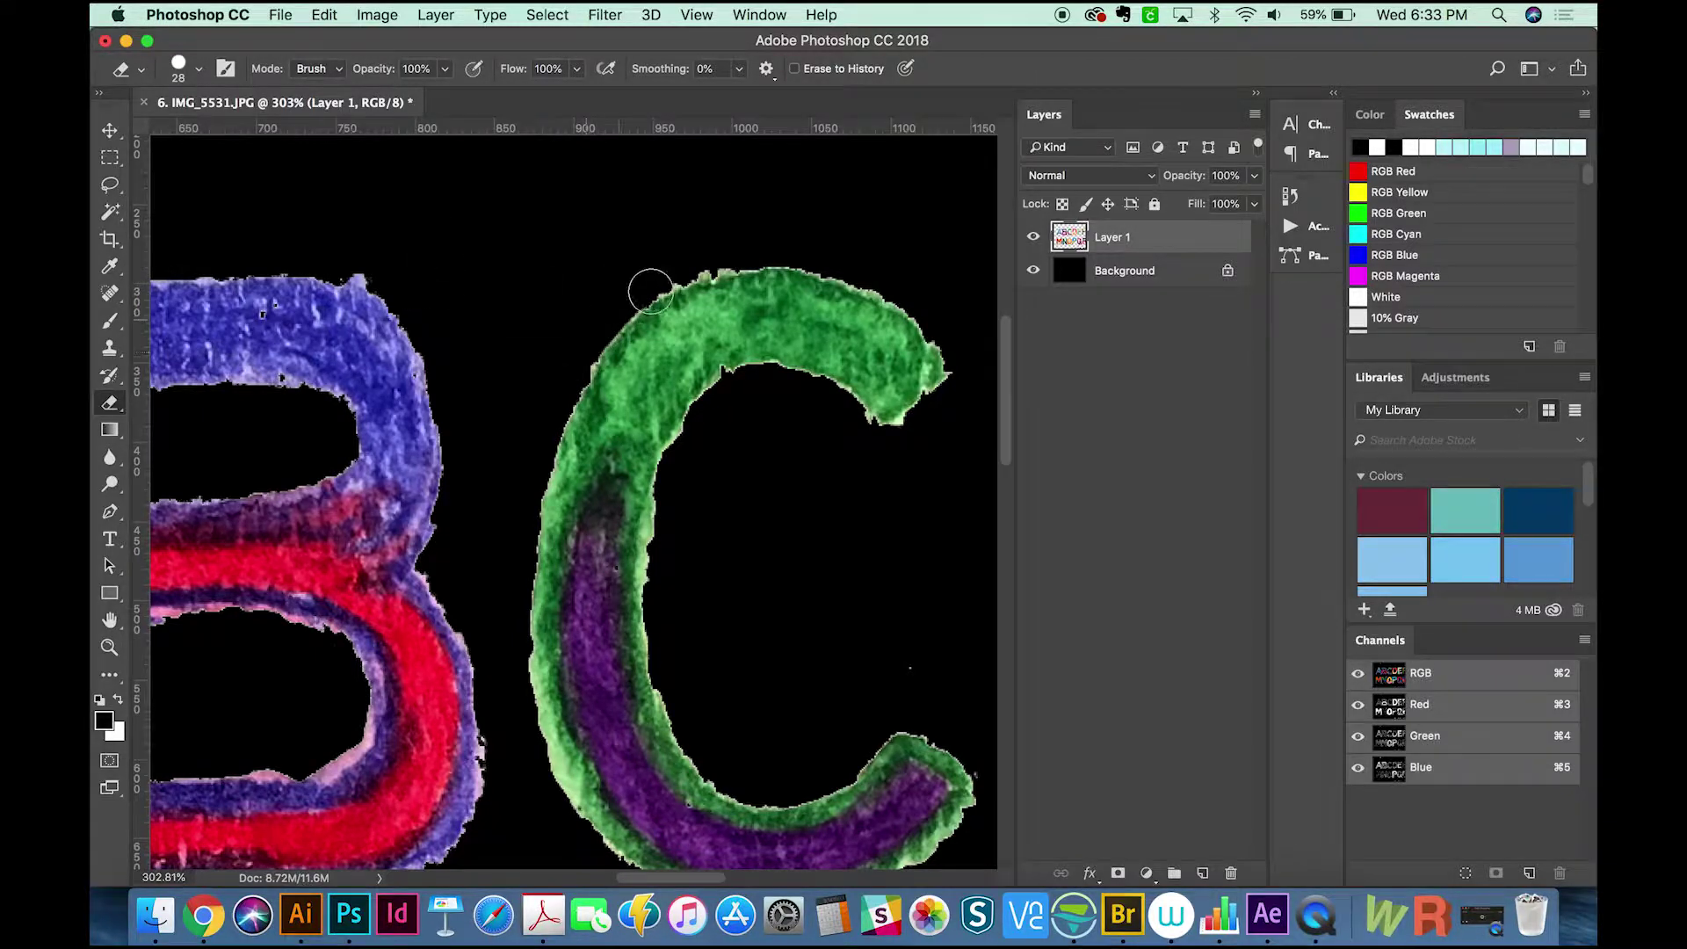
pyautogui.press('super+0')
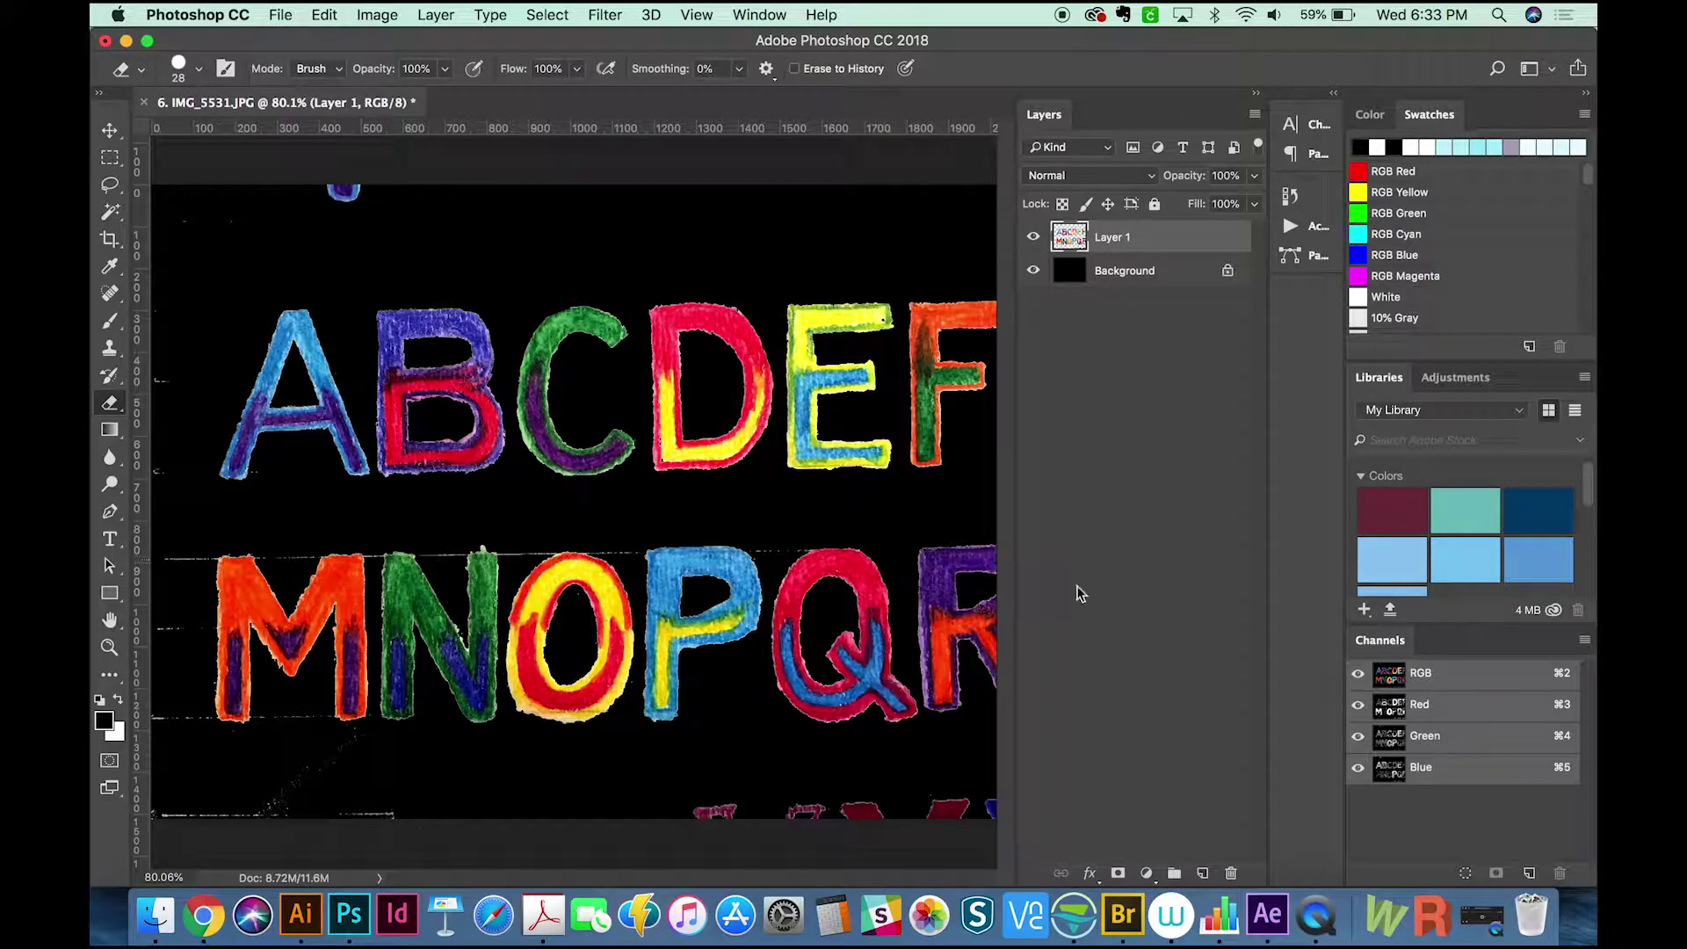
# Step: Mark out the row of letters starting at M with a rectangular selection and deselect it
pyautogui.press('m')
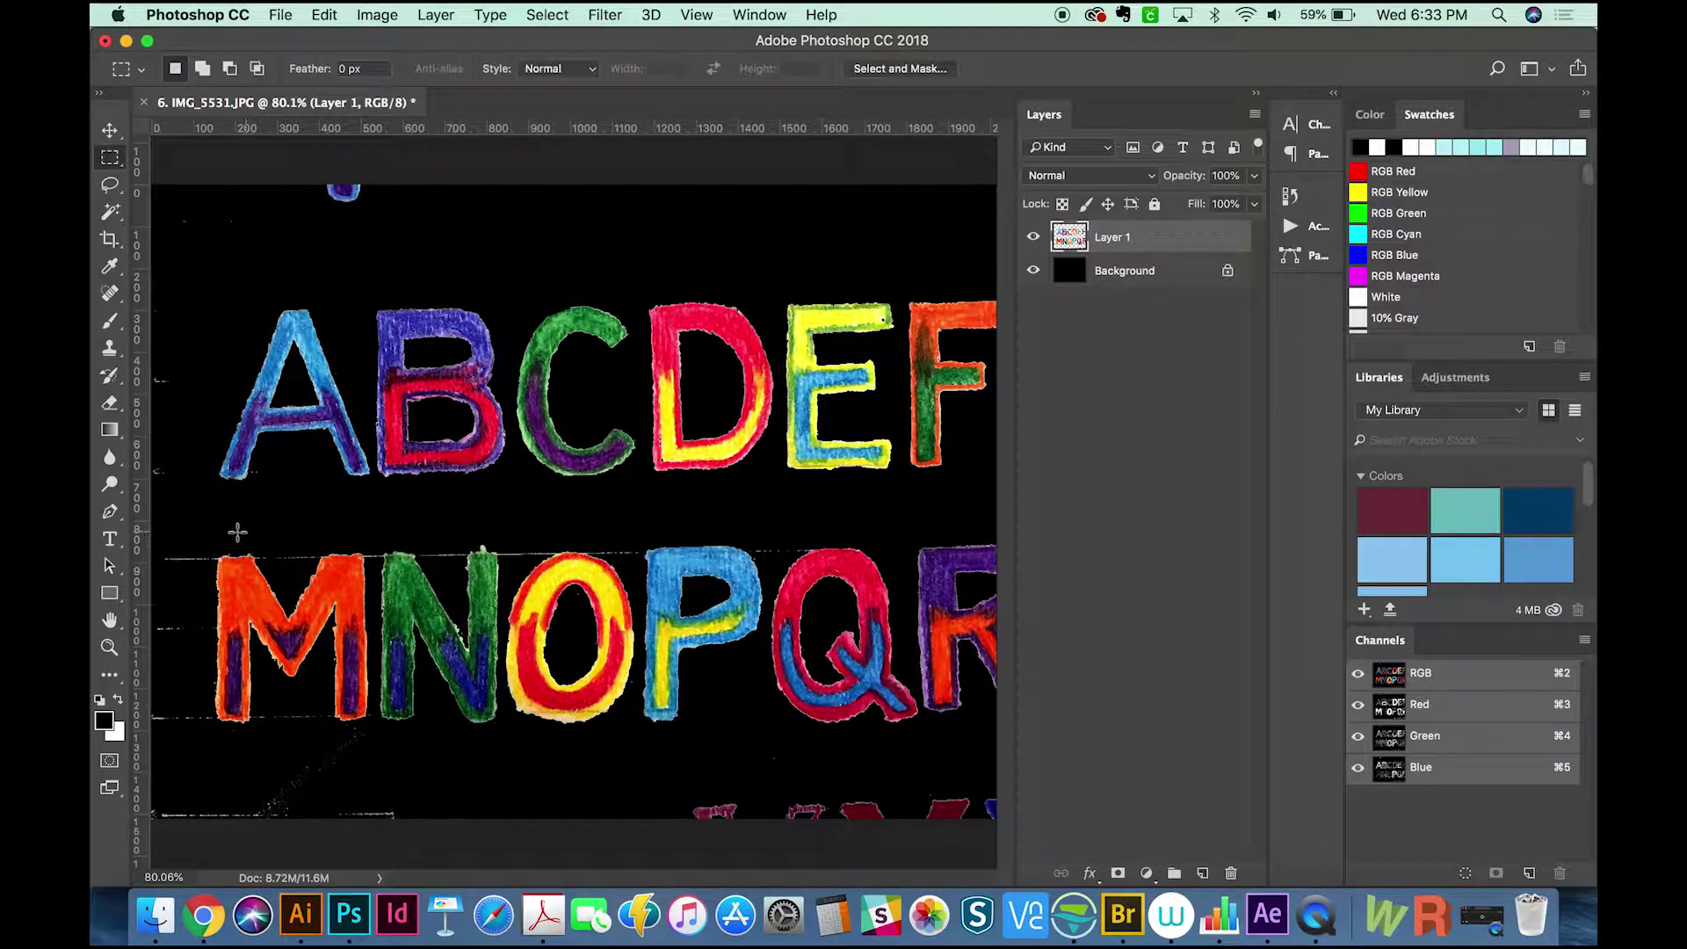
pyautogui.moveTo(208, 546); pyautogui.dragTo(1208, 757)
pyautogui.press('super+d')
# Step: Open 9. IMG_5530.psd in Photoshop and hide Layer 2 so the letters sit on transparency
pyautogui.click(154, 915)
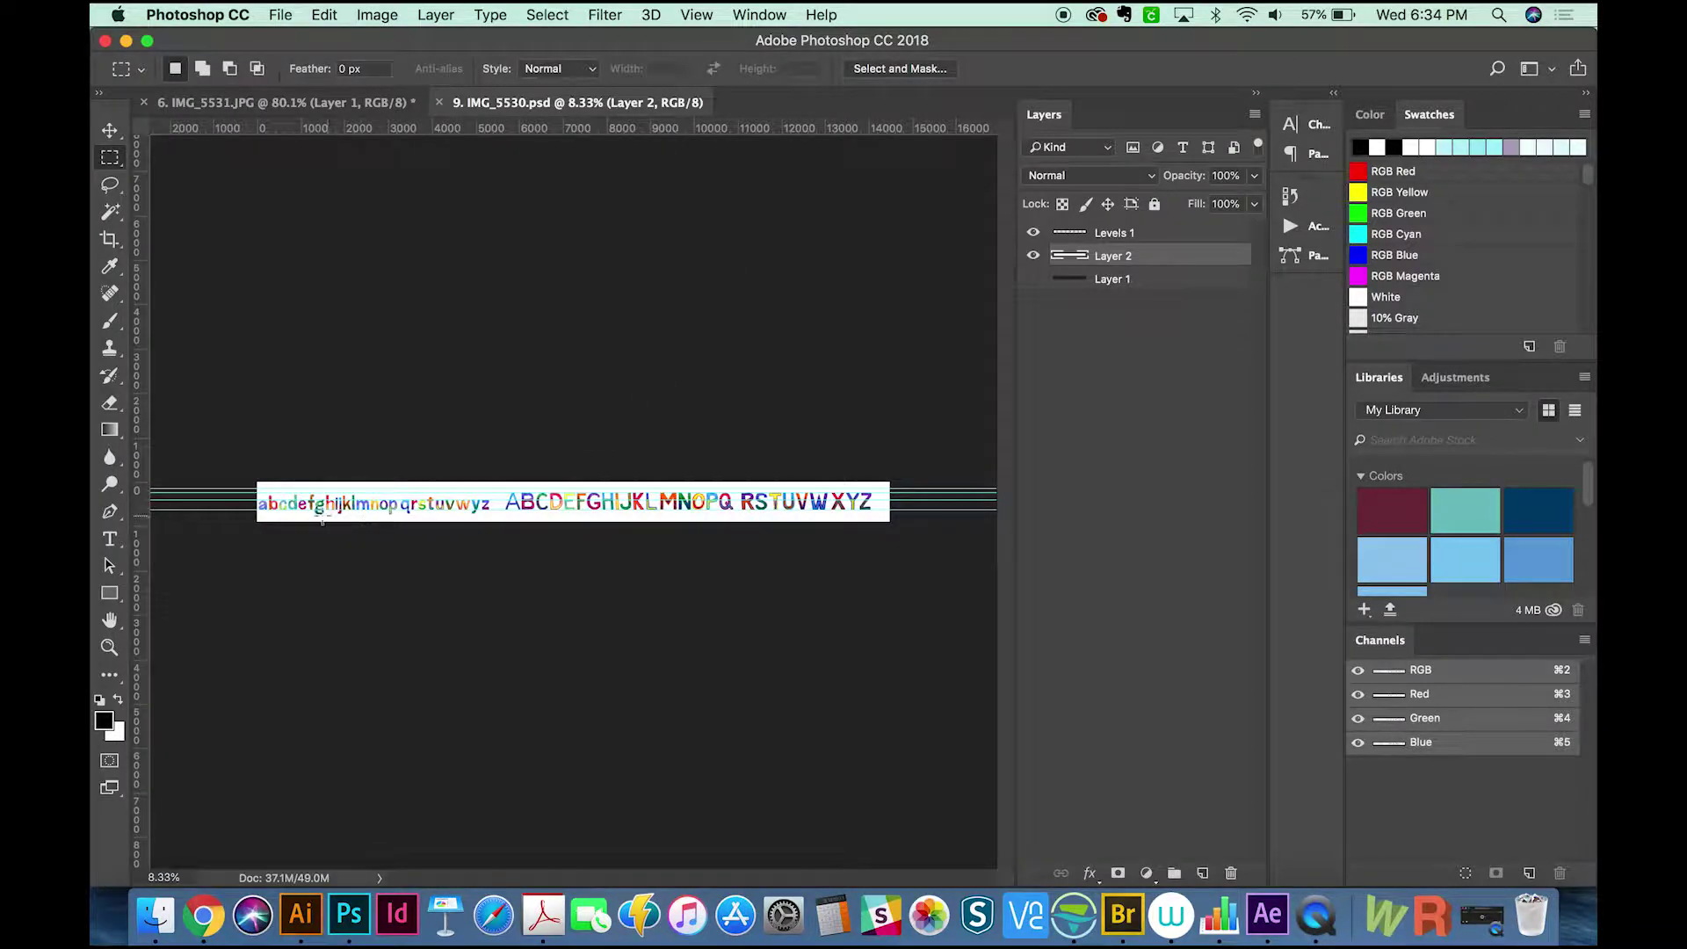
pyautogui.press('z')
pyautogui.moveTo(350, 493); pyautogui.dragTo(377, 482)
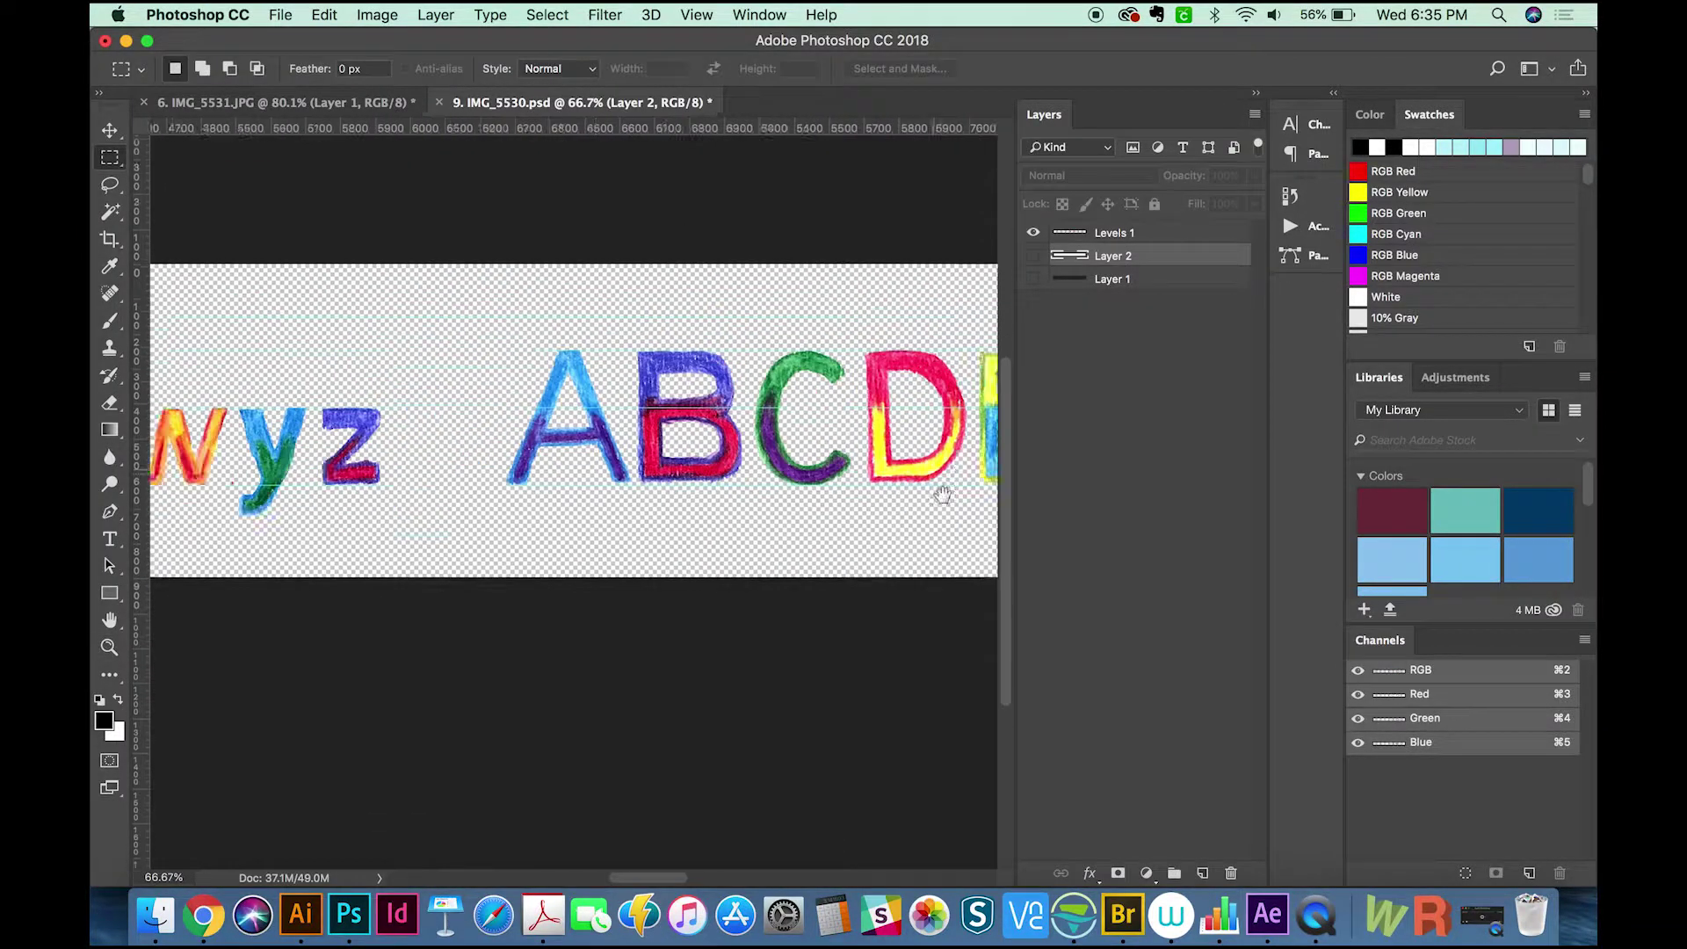
pyautogui.moveTo(176, 486); pyautogui.dragTo(889, 456)
pyautogui.moveTo(393, 476); pyautogui.dragTo(821, 450)
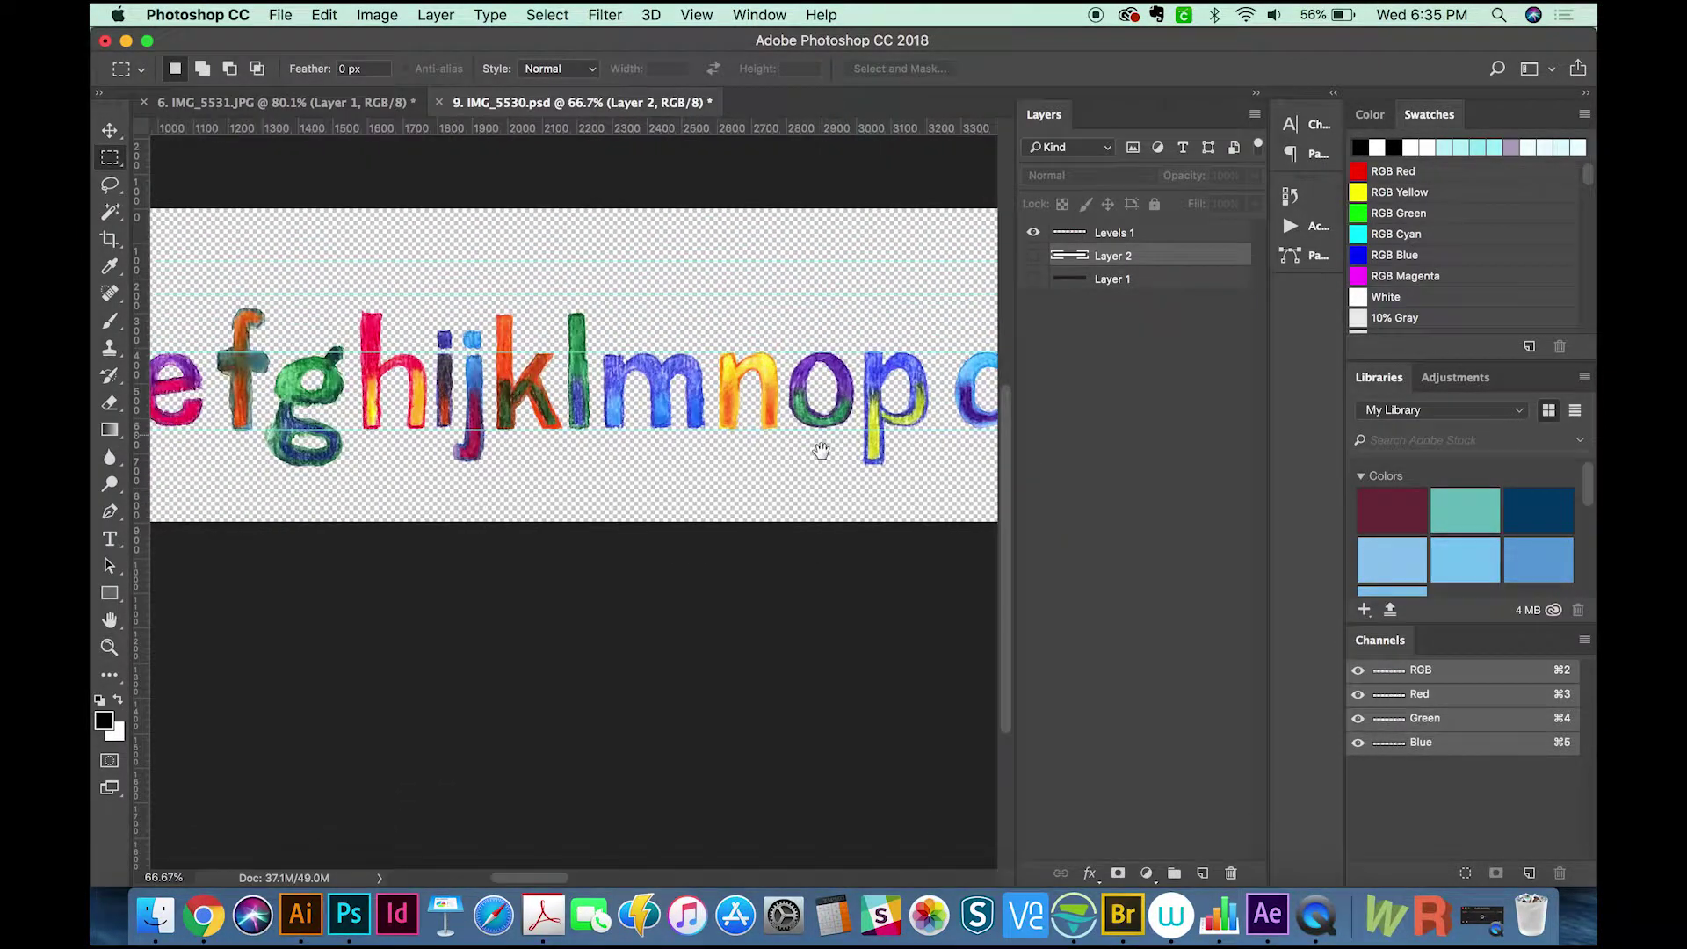
# Step: Inspect the lowercase and uppercase letters arranged along the single row in 9. IMG_5530.psd
pyautogui.hscroll(-5, 821, 450)
pyautogui.hscroll(12, 844, 485)
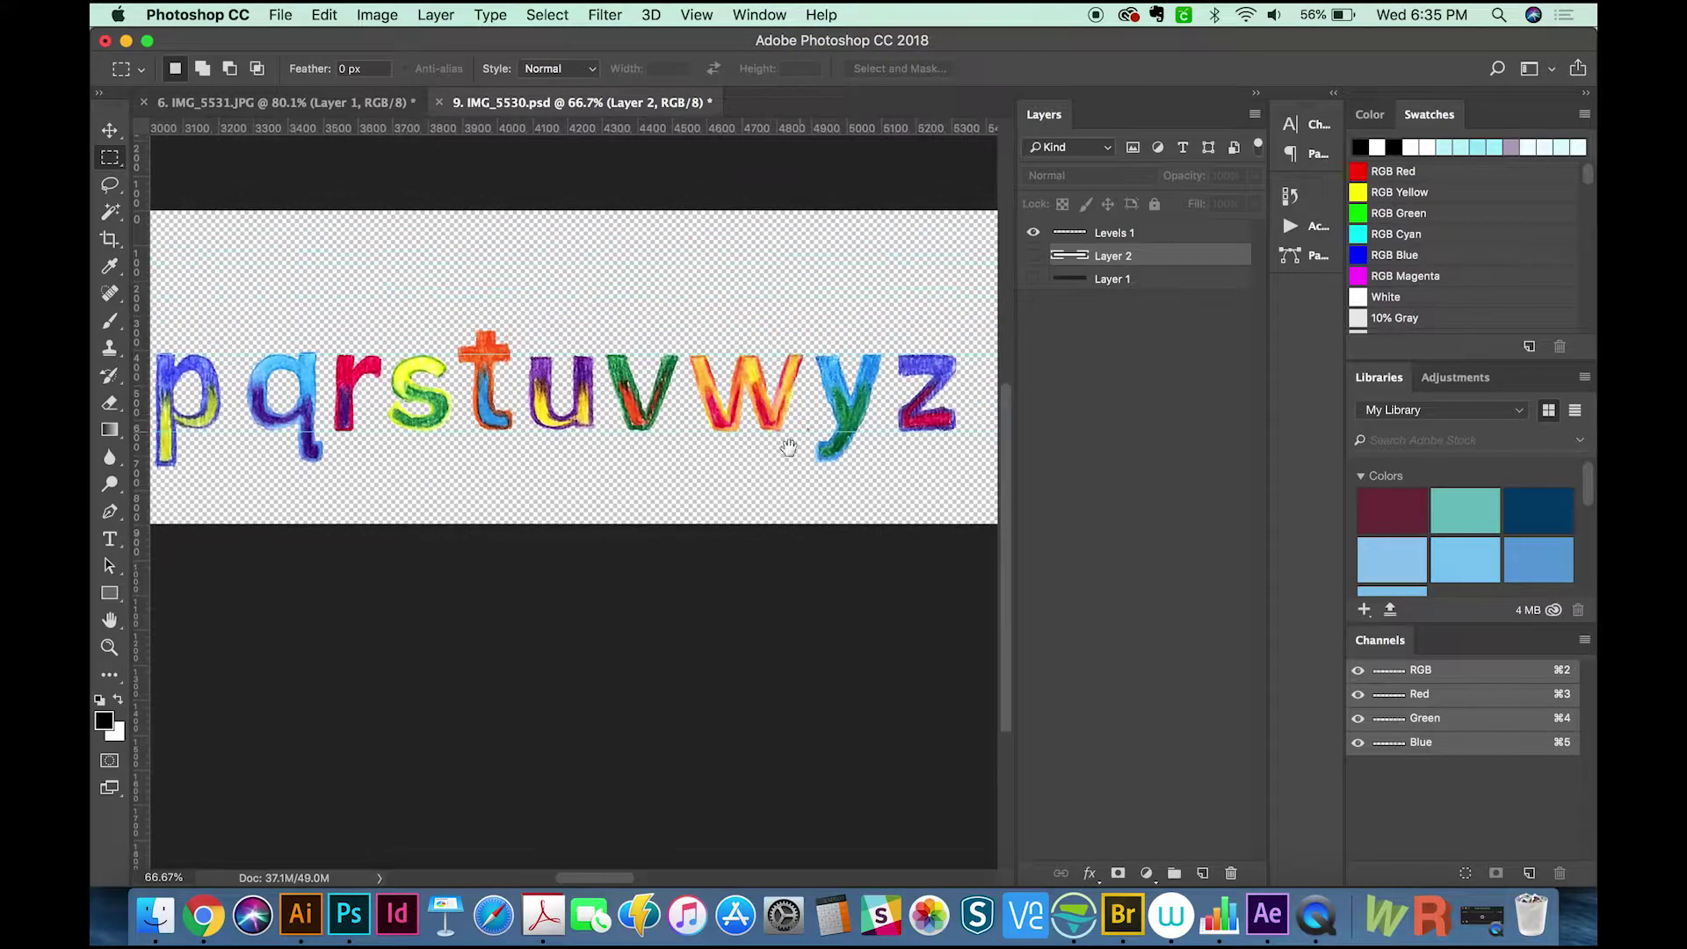
pyautogui.hscroll(20, 788, 446)
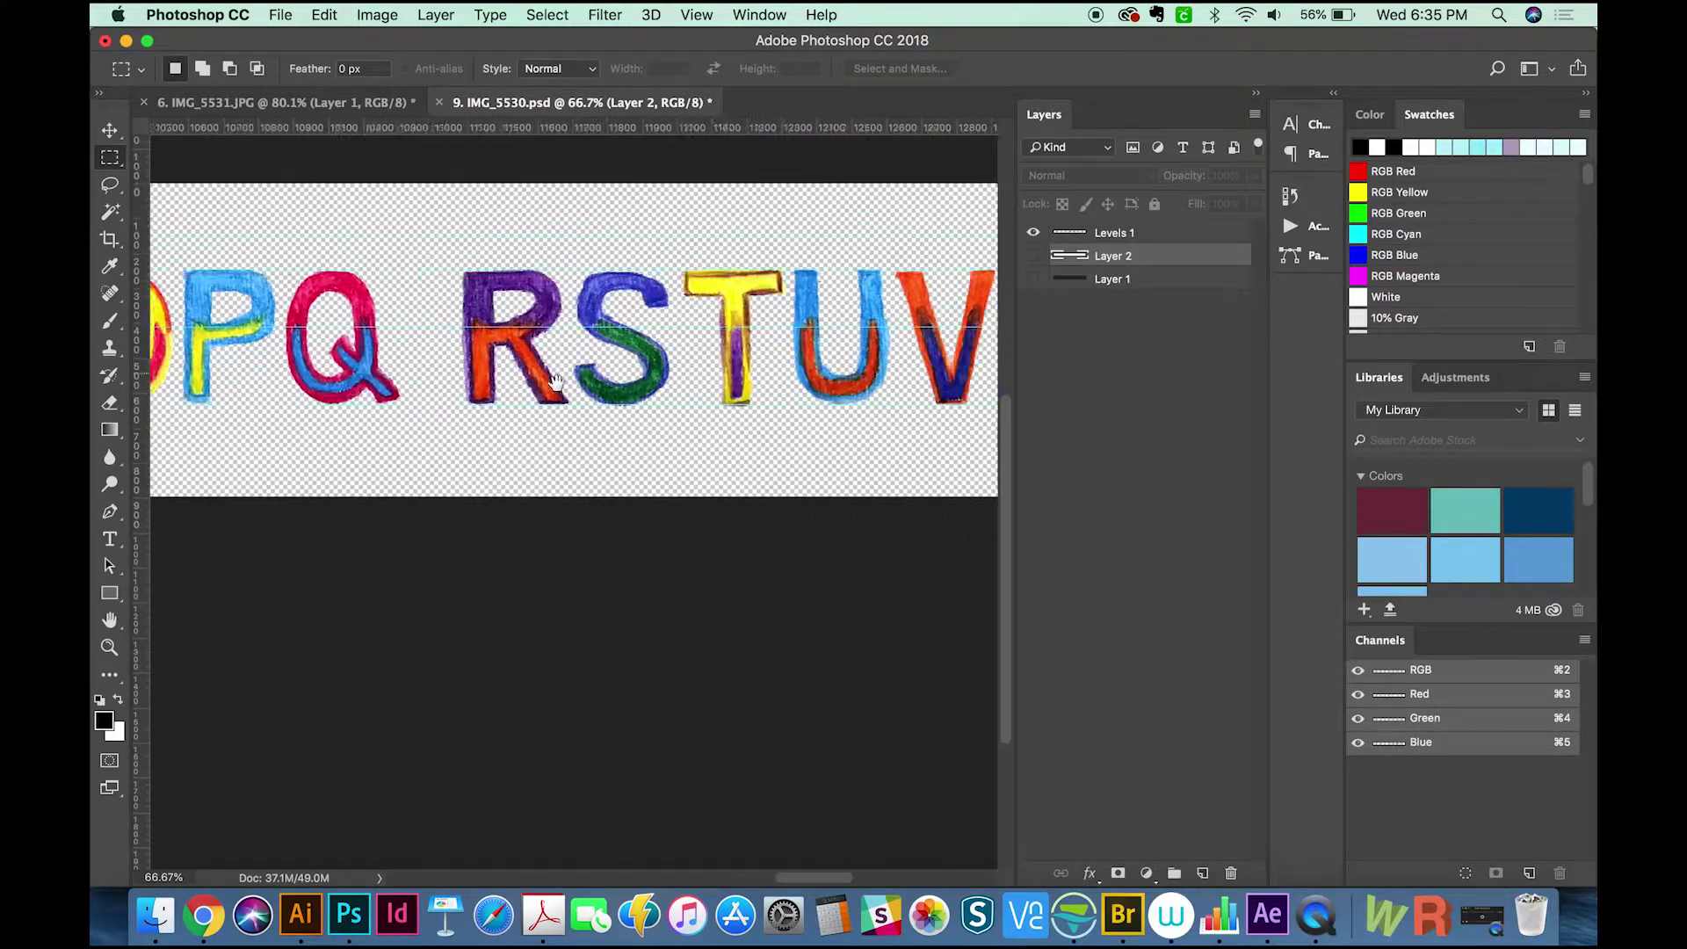
pyautogui.hscroll(10, 555, 381)
pyautogui.press('super+0')
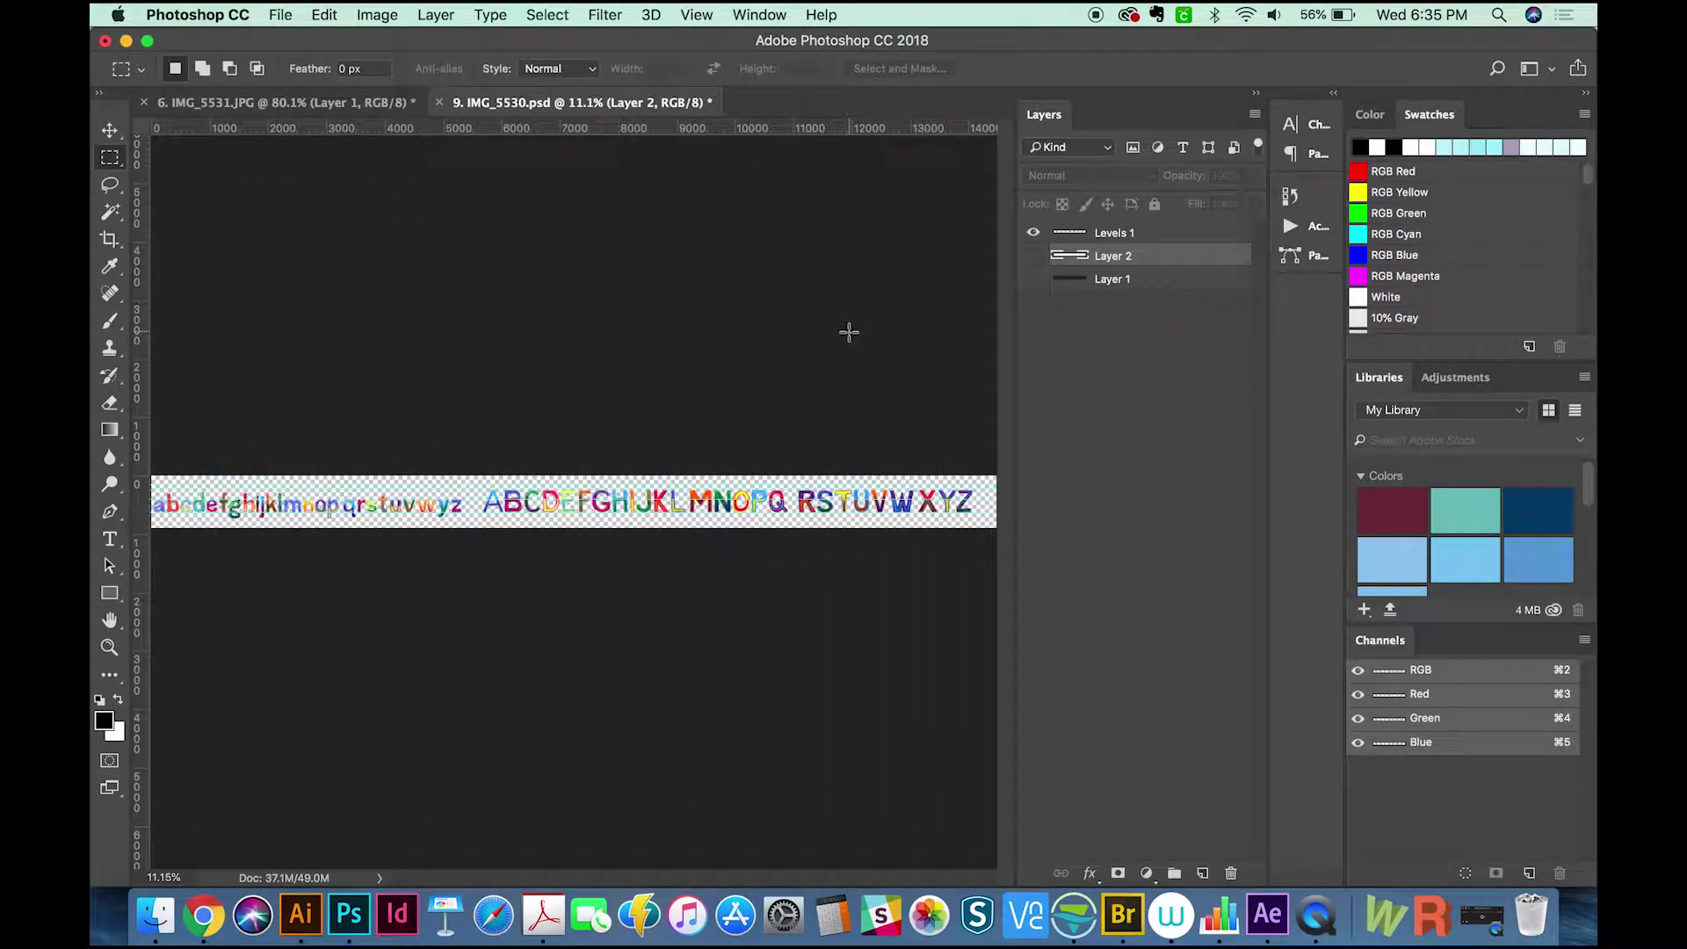
# Step: Delete Layer 1 and Layer 2 so that only the Levels 1 layer with the letters is left
pyautogui.press('super+space')
pyautogui.moveTo(184, 518); pyautogui.dragTo(527, 490)
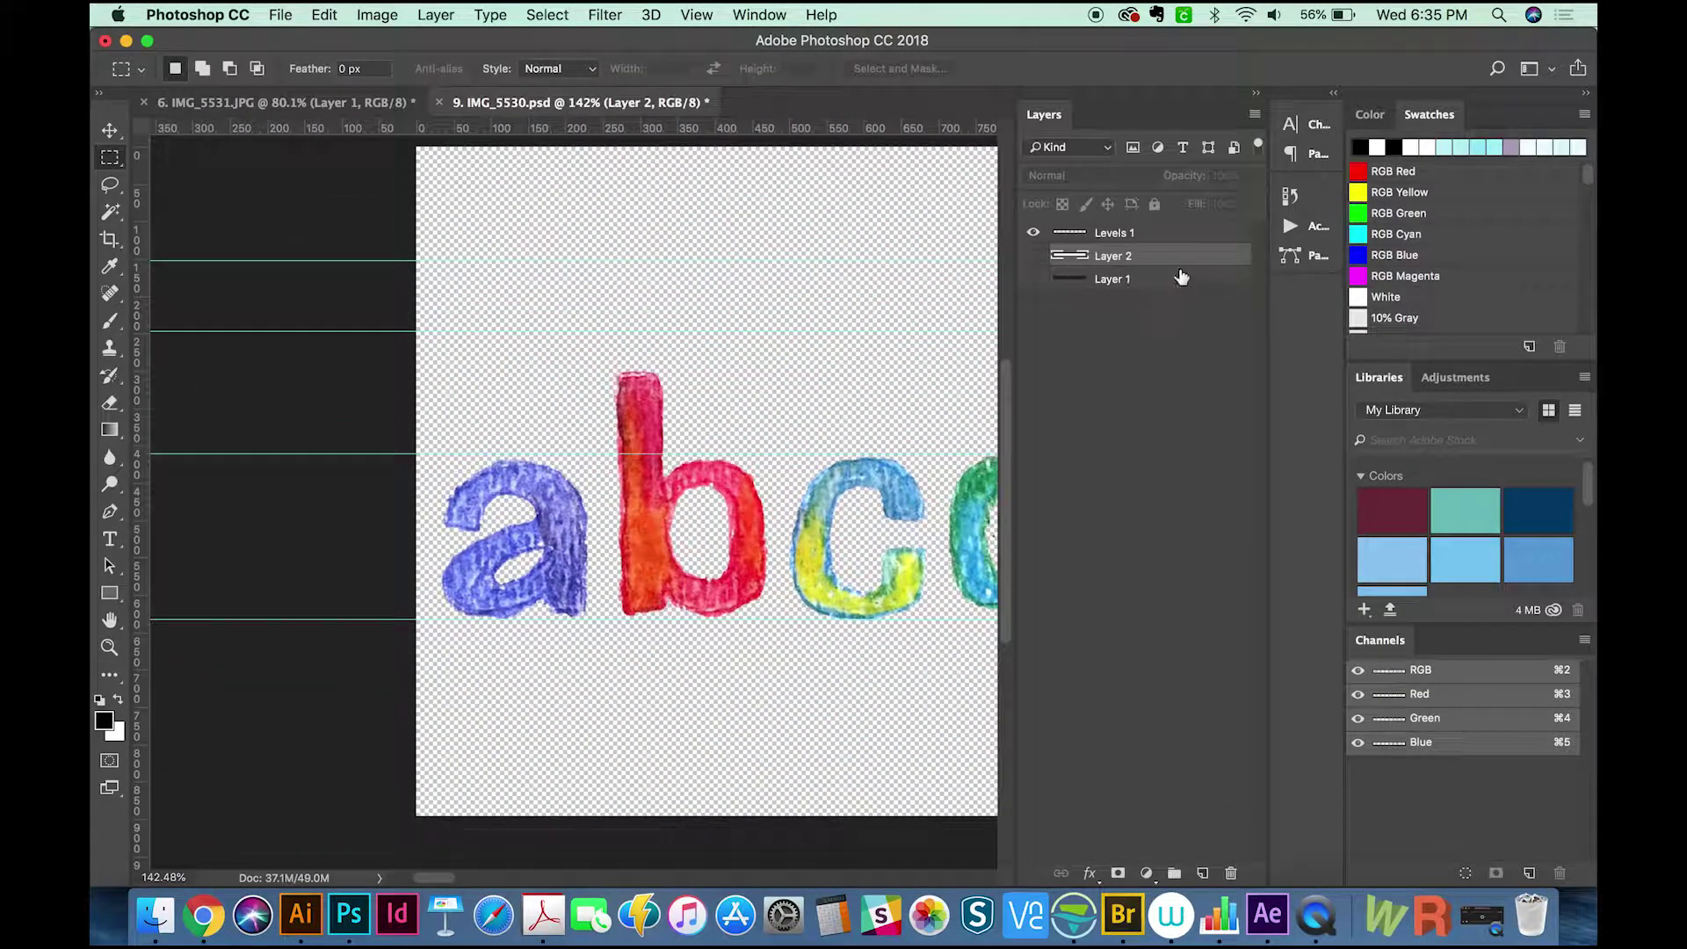
pyautogui.keyDown('shift'); pyautogui.click(1151, 279); pyautogui.keyUp('shift')
pyautogui.moveTo(1114, 279); pyautogui.dragTo(1230, 872)
# Step: Copy the lowercase a from Levels 1 onto its own layer and check the new layer in isolation
pyautogui.moveTo(438, 453); pyautogui.dragTo(599, 630)
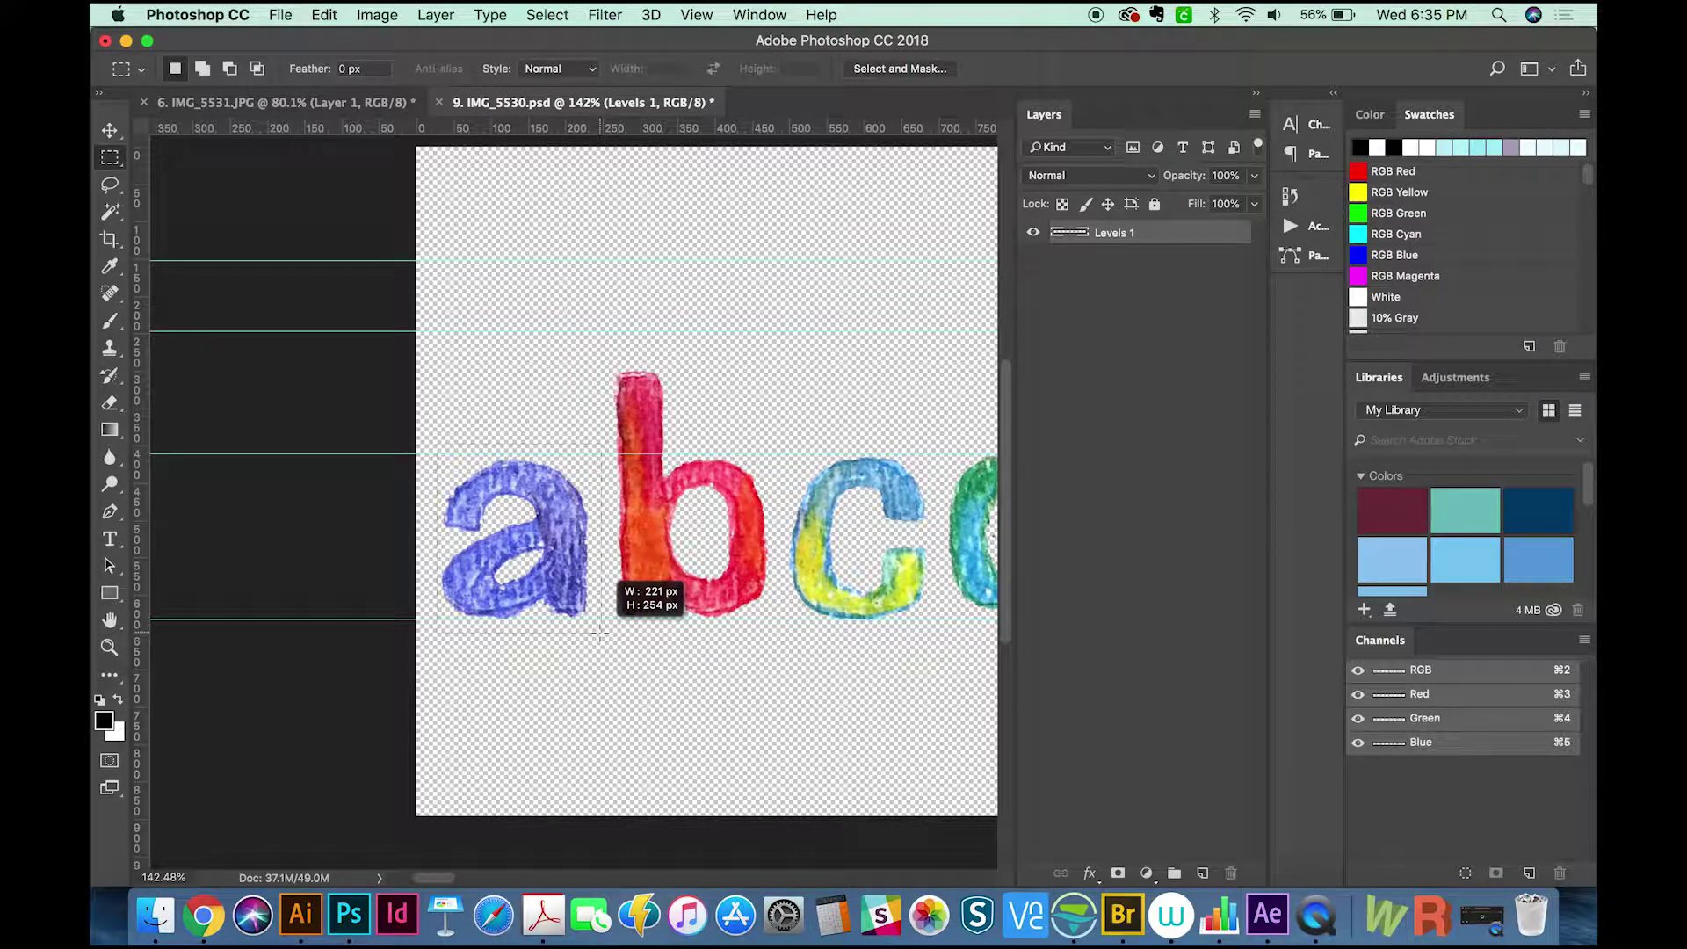
pyautogui.moveTo(599, 631); pyautogui.dragTo(599, 631)
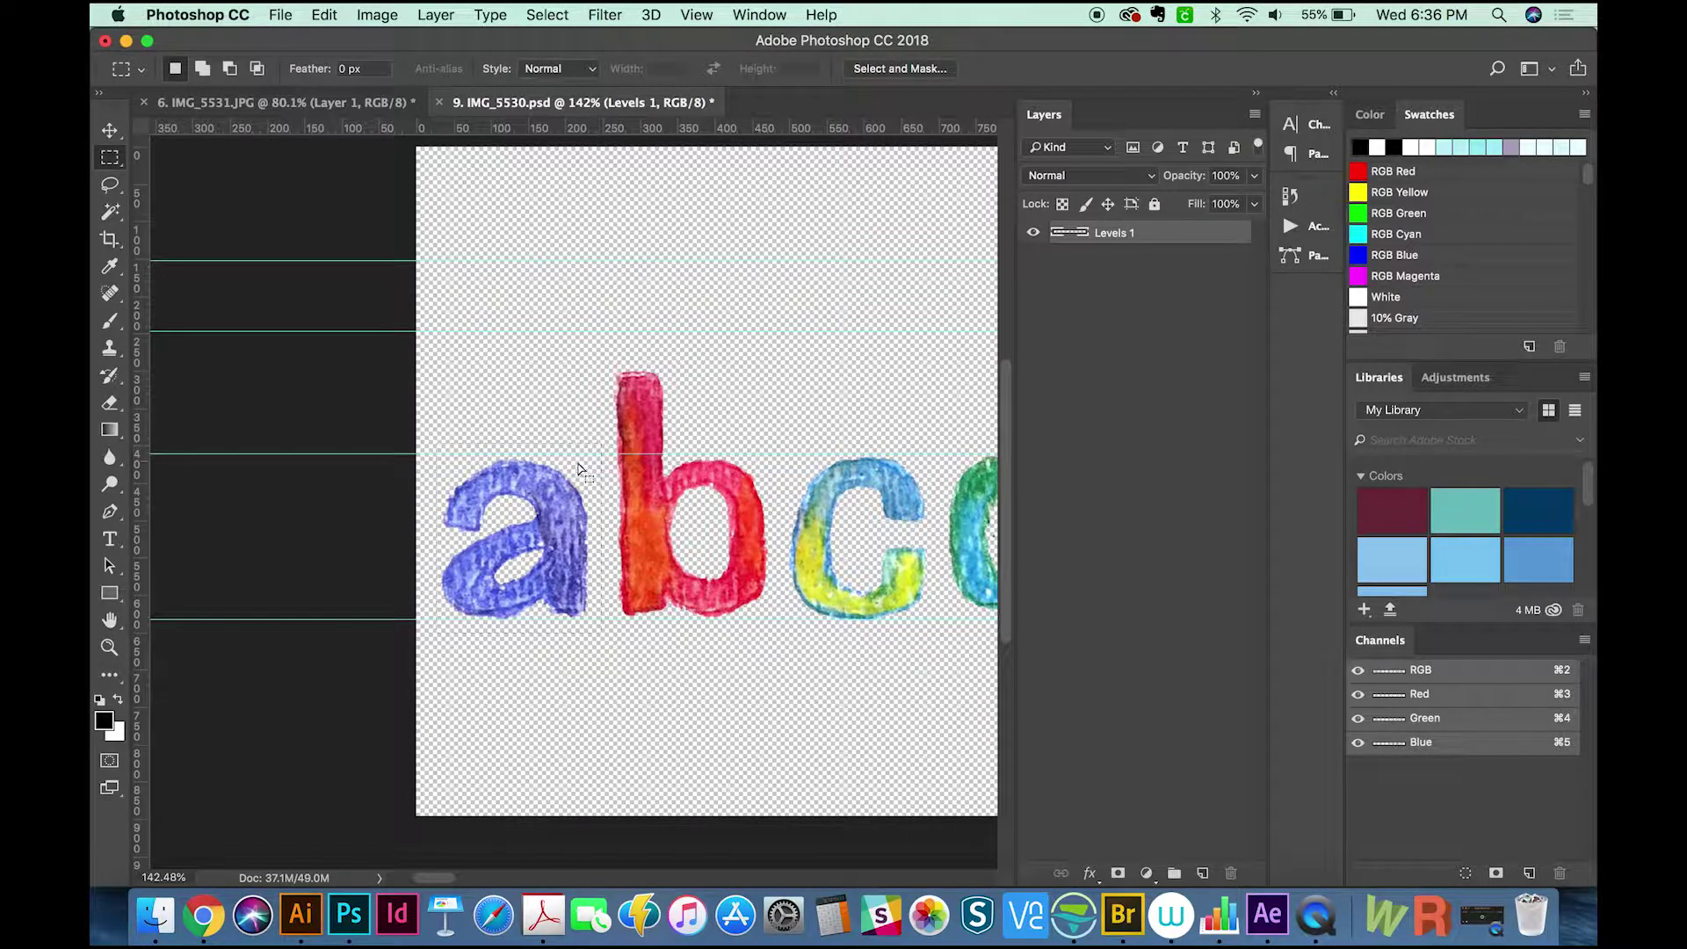
pyautogui.press('super+j')
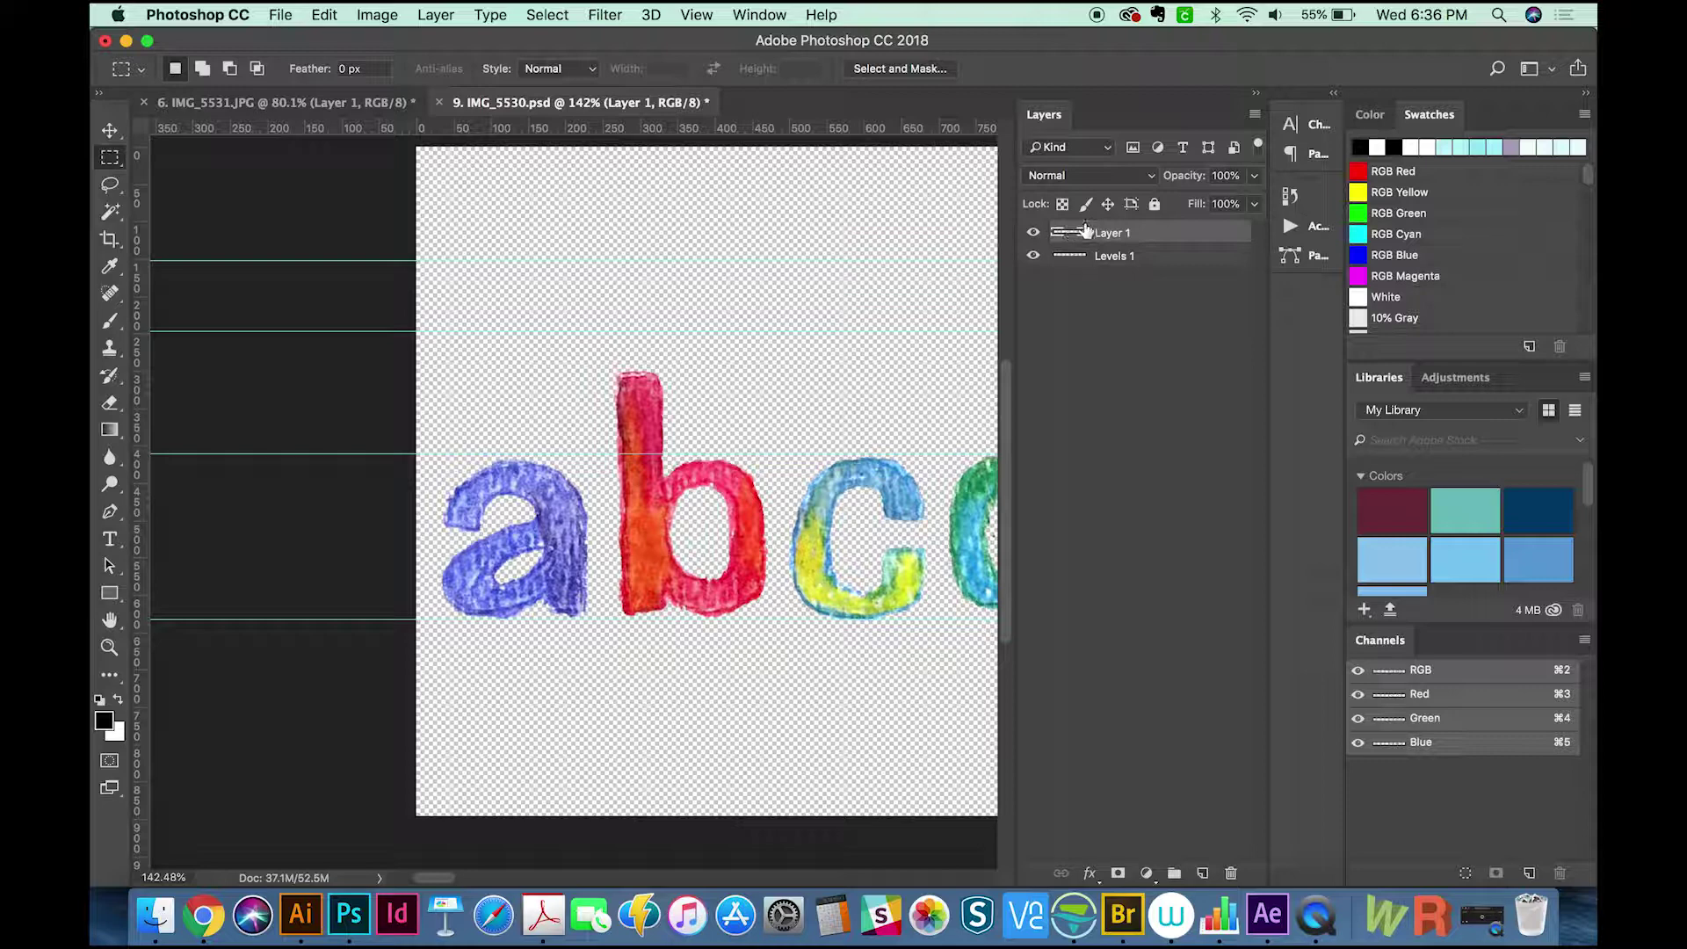
pyautogui.click(1035, 236)
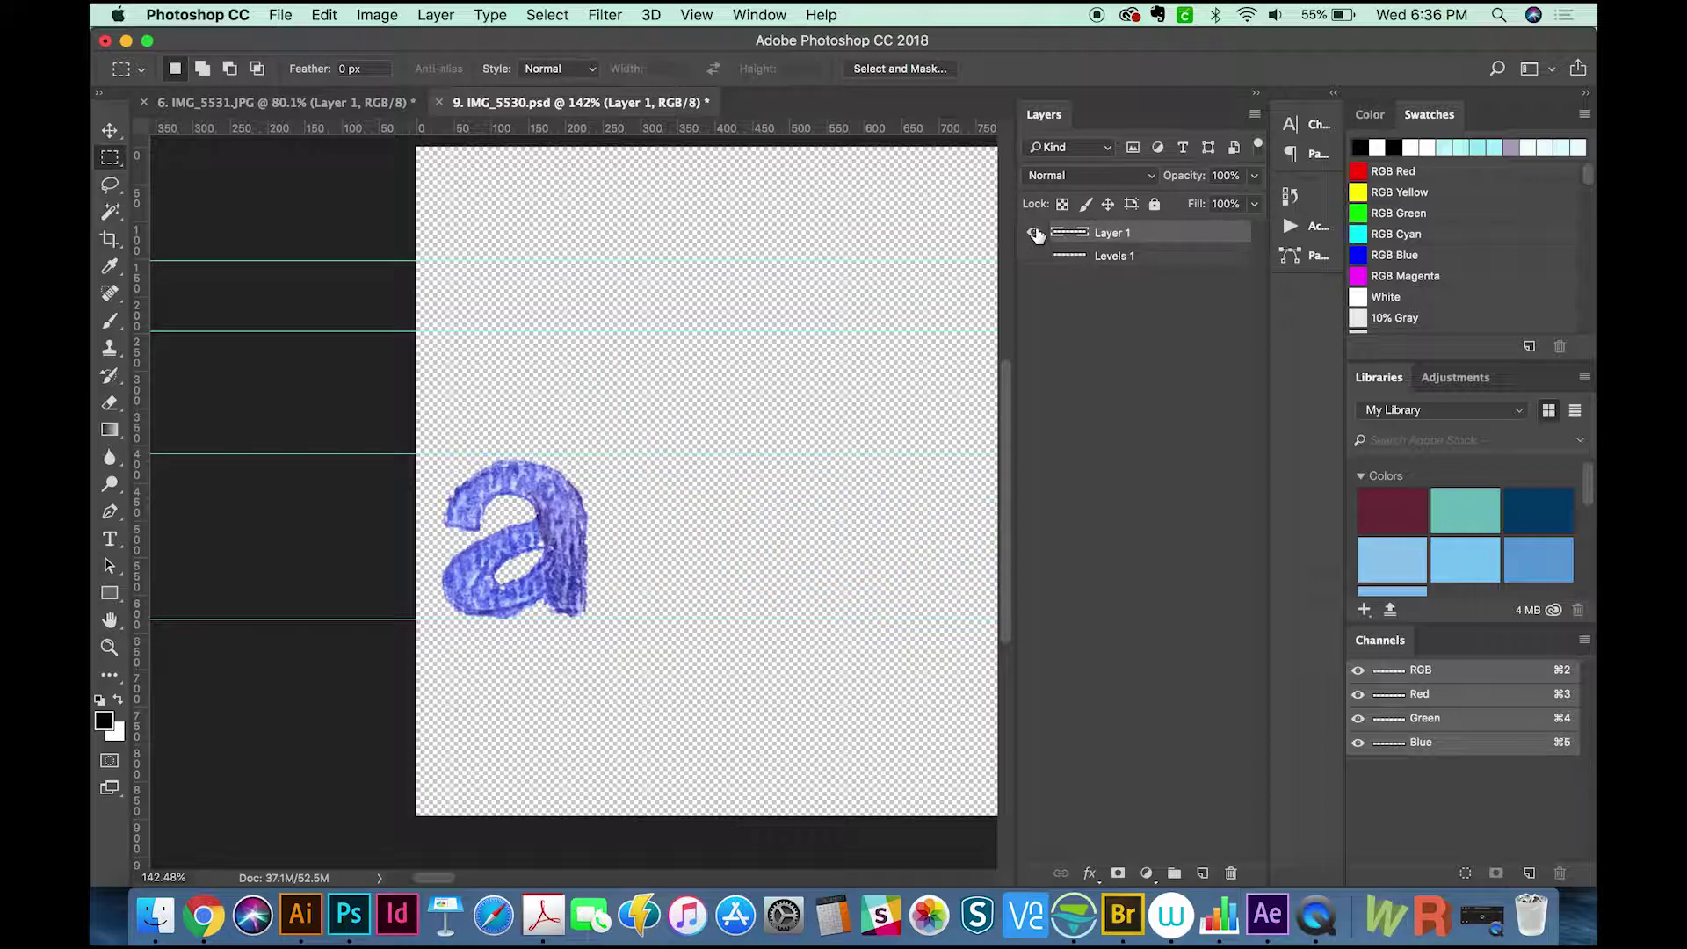
pyautogui.click(1034, 235)
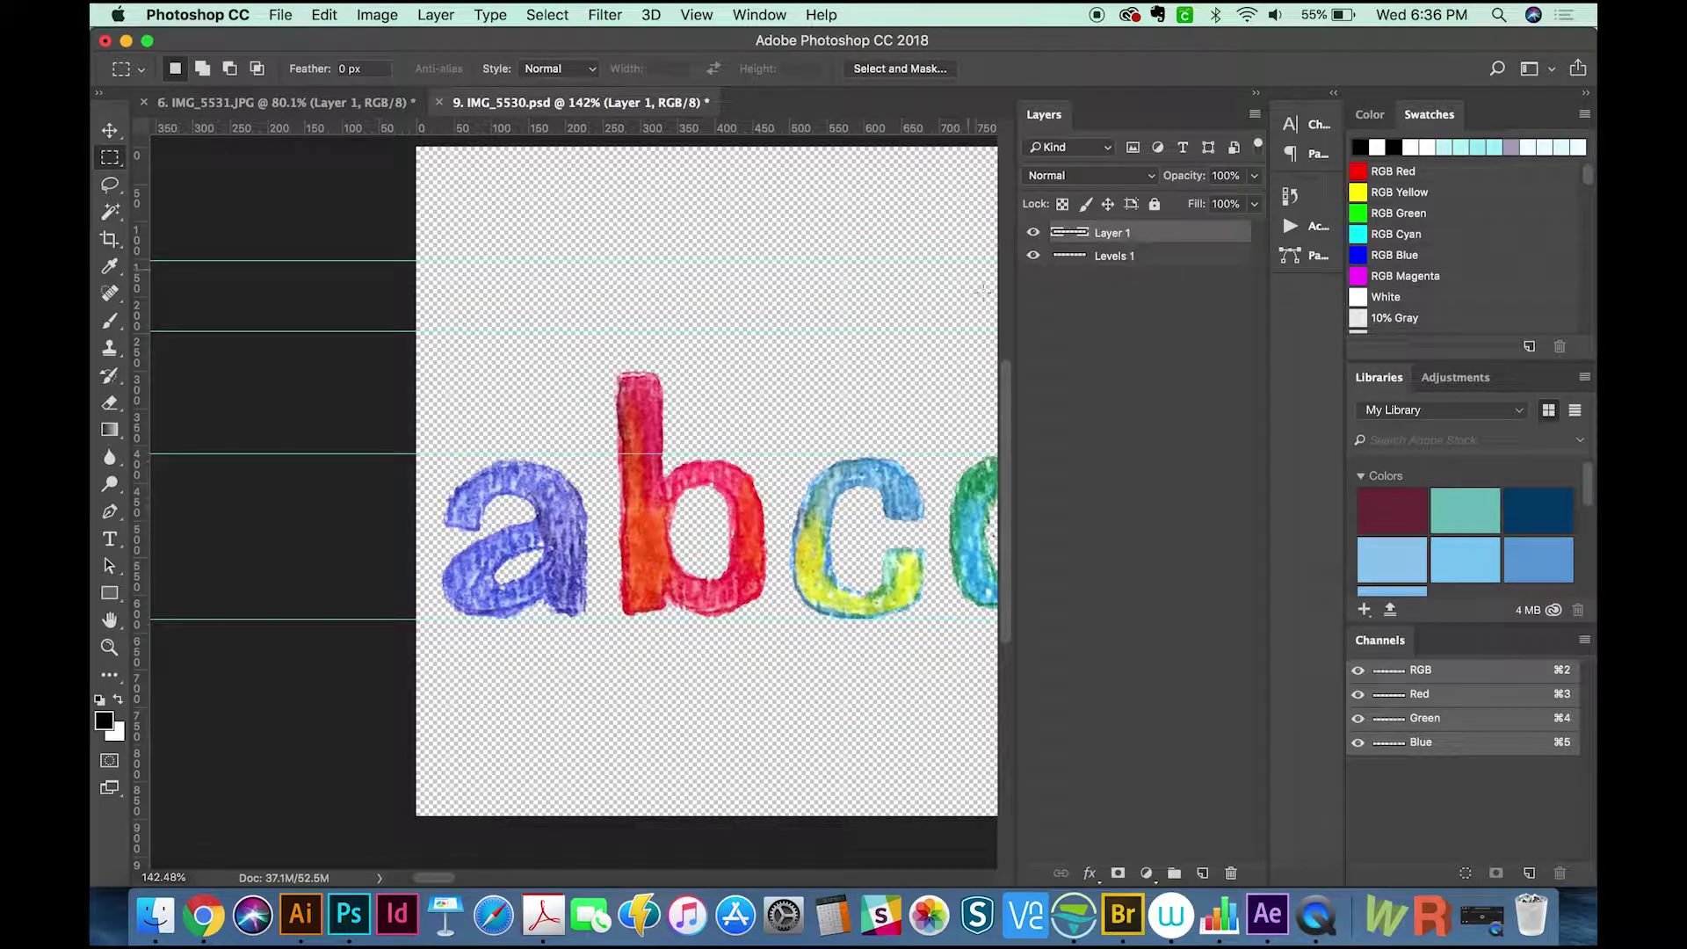
# Step: Copy the lowercase b and c from Levels 1 onto separate layers
pyautogui.click(1137, 256)
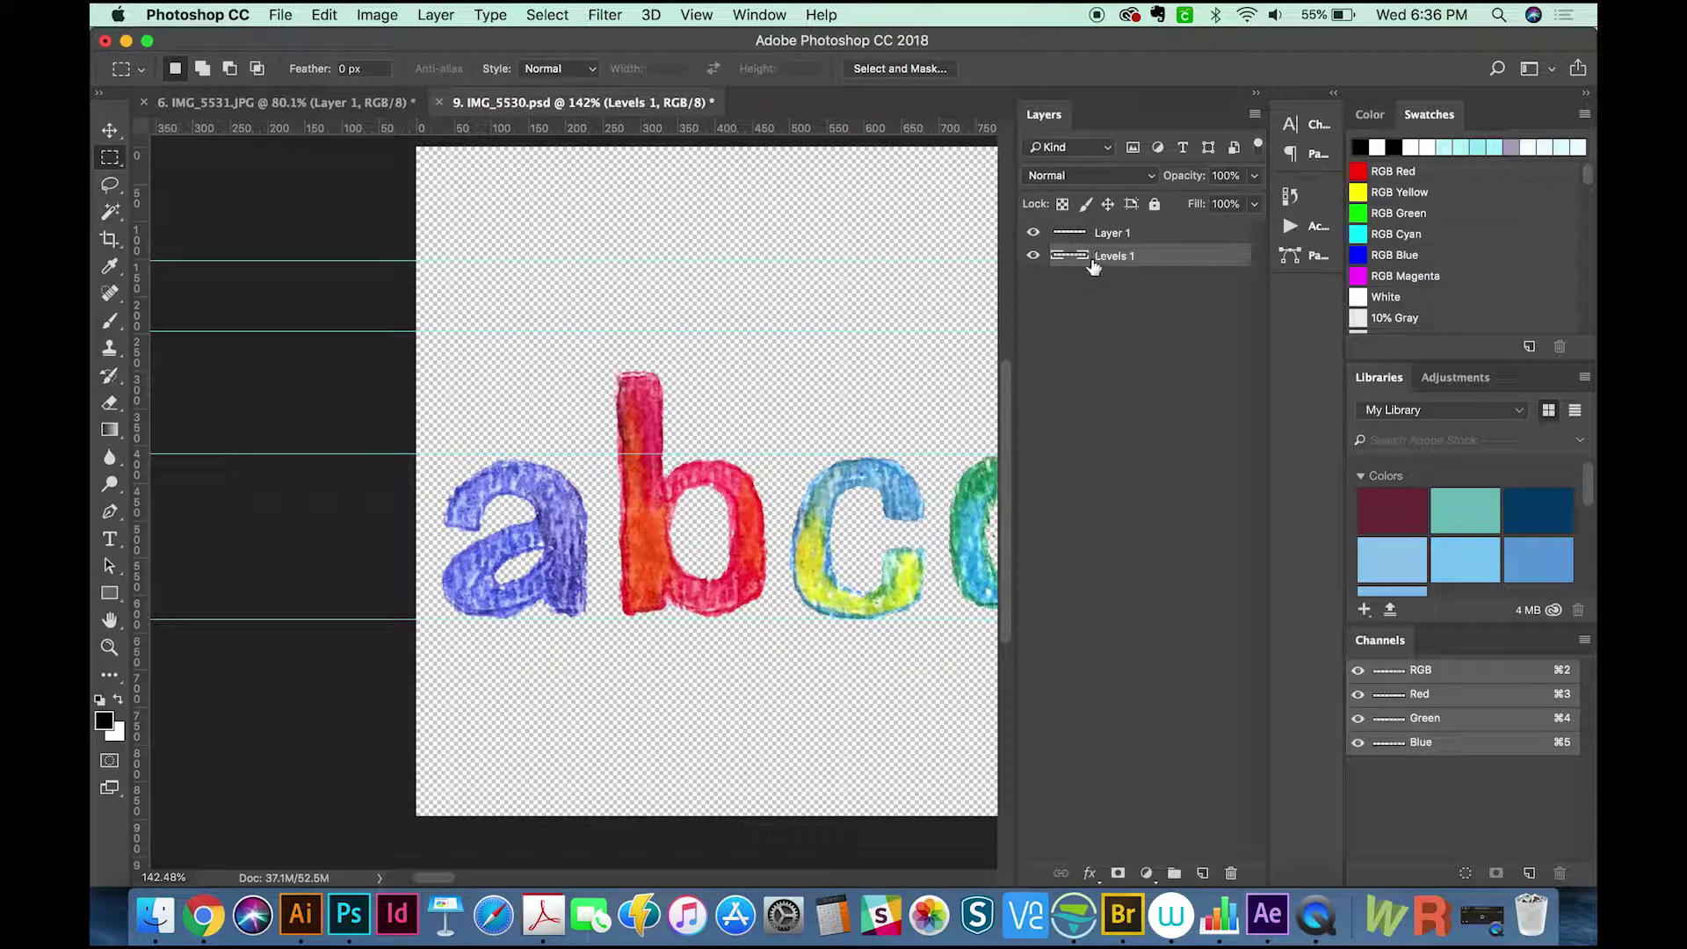
pyautogui.moveTo(592, 370); pyautogui.dragTo(781, 639)
pyautogui.press('super+j')
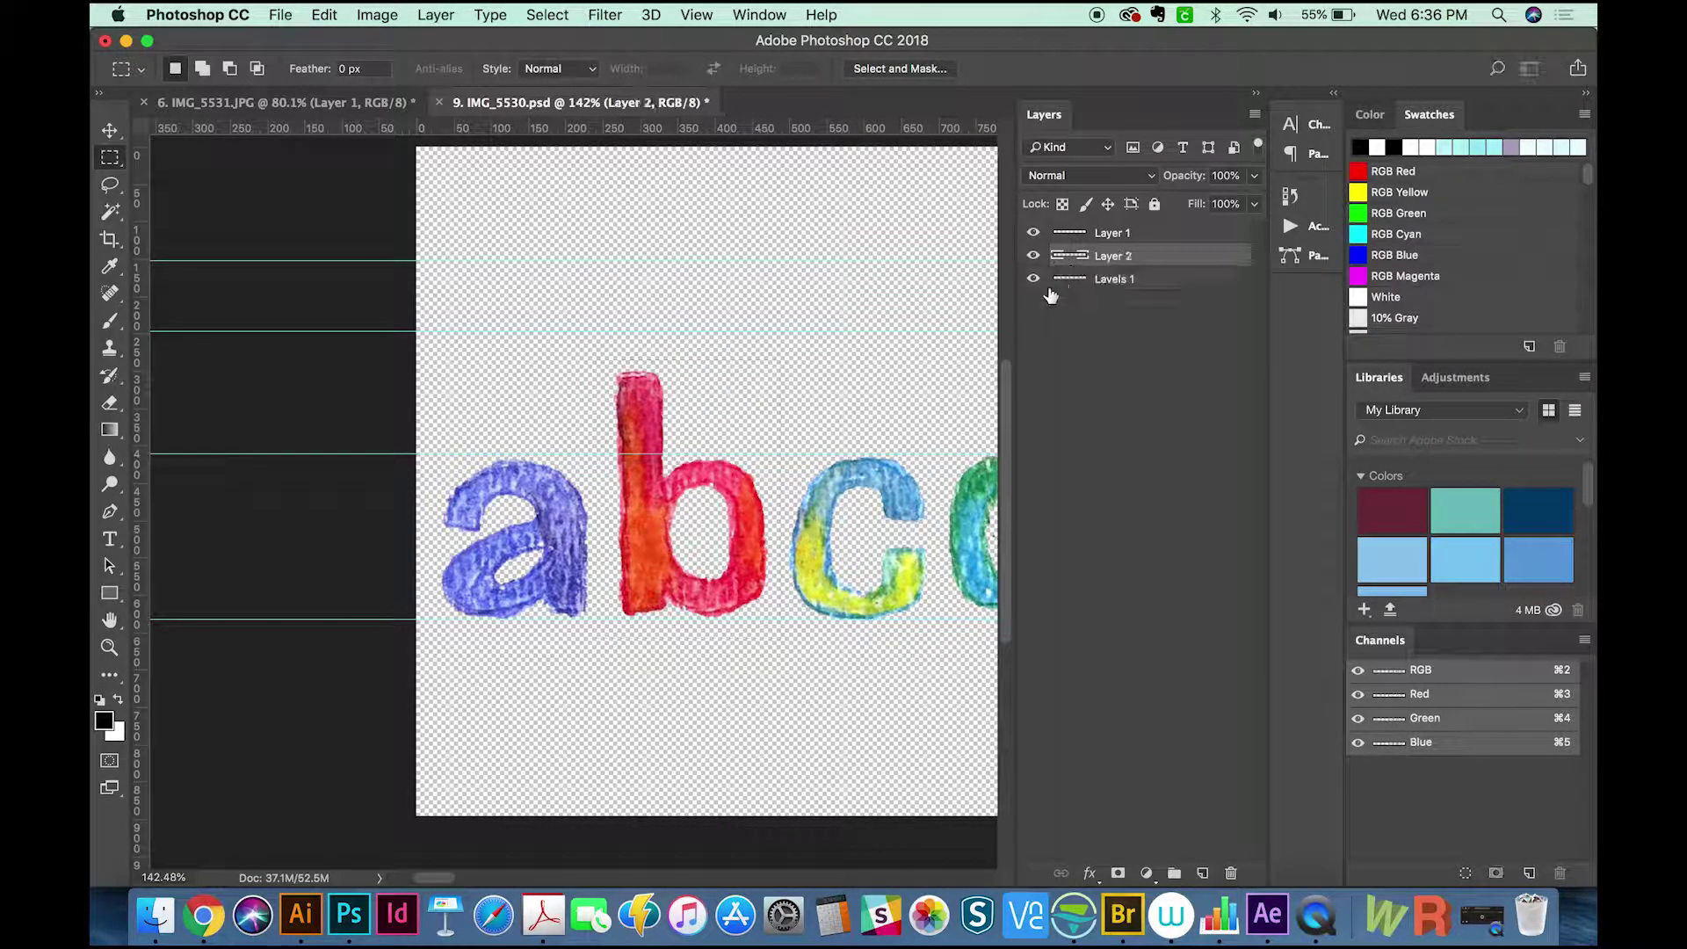
pyautogui.moveTo(766, 416); pyautogui.dragTo(935, 631)
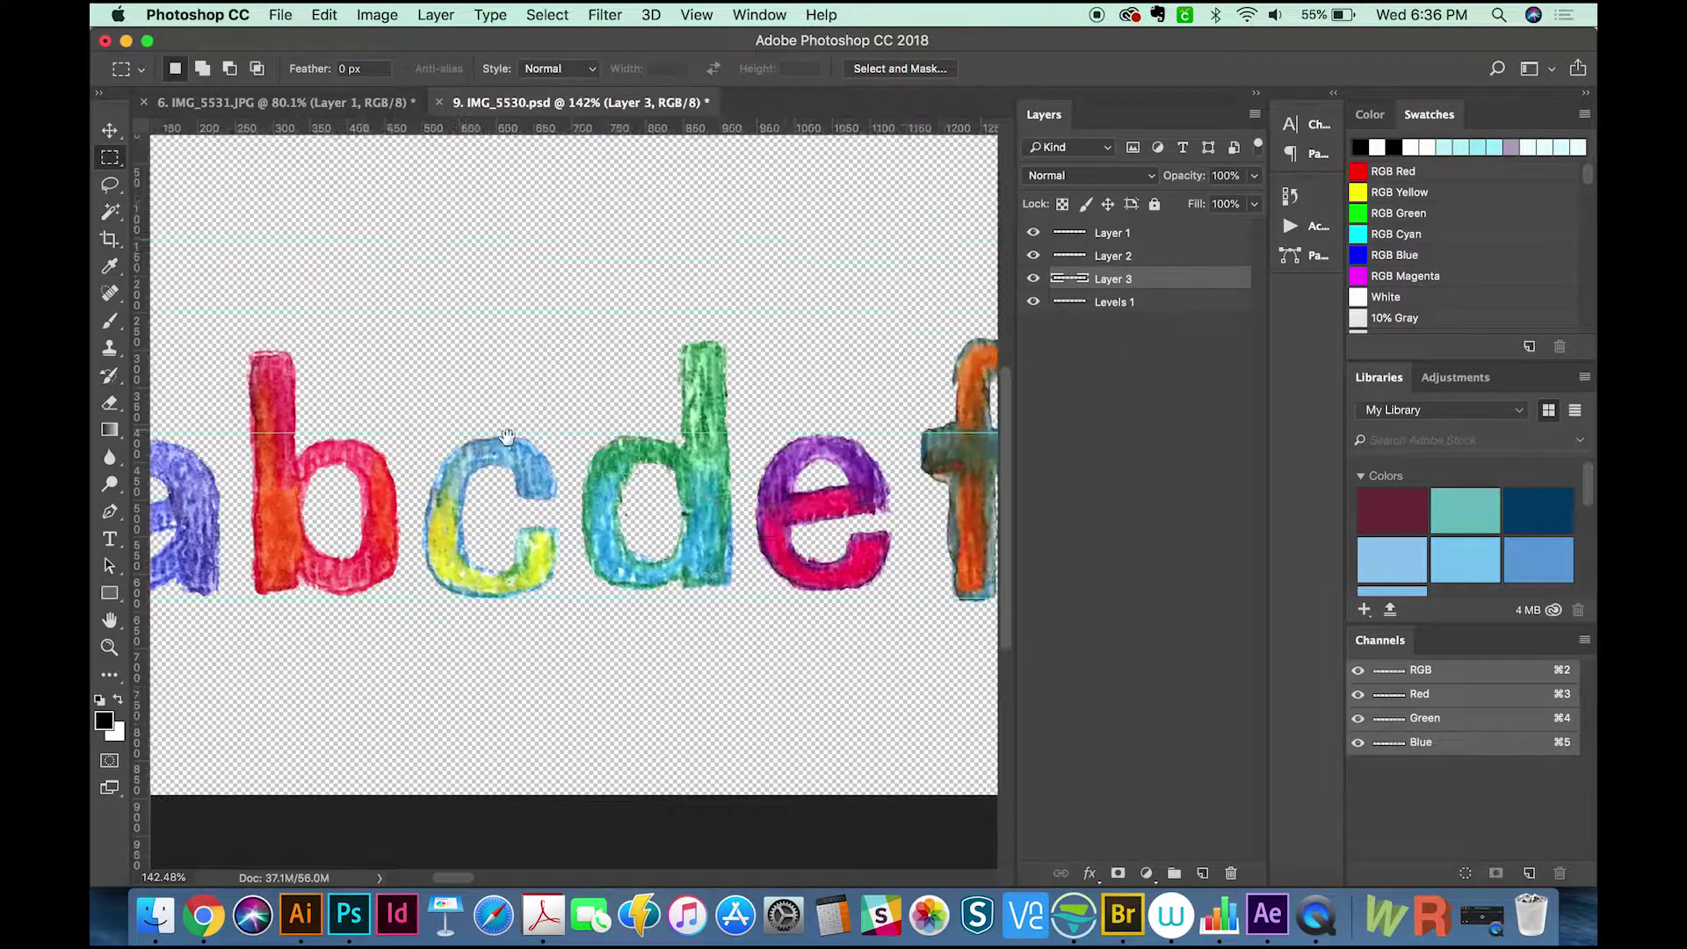
# Step: Copy the lowercase d, e and f from Levels 1 onto separate layers
pyautogui.moveTo(887, 422); pyautogui.dragTo(742, 626)
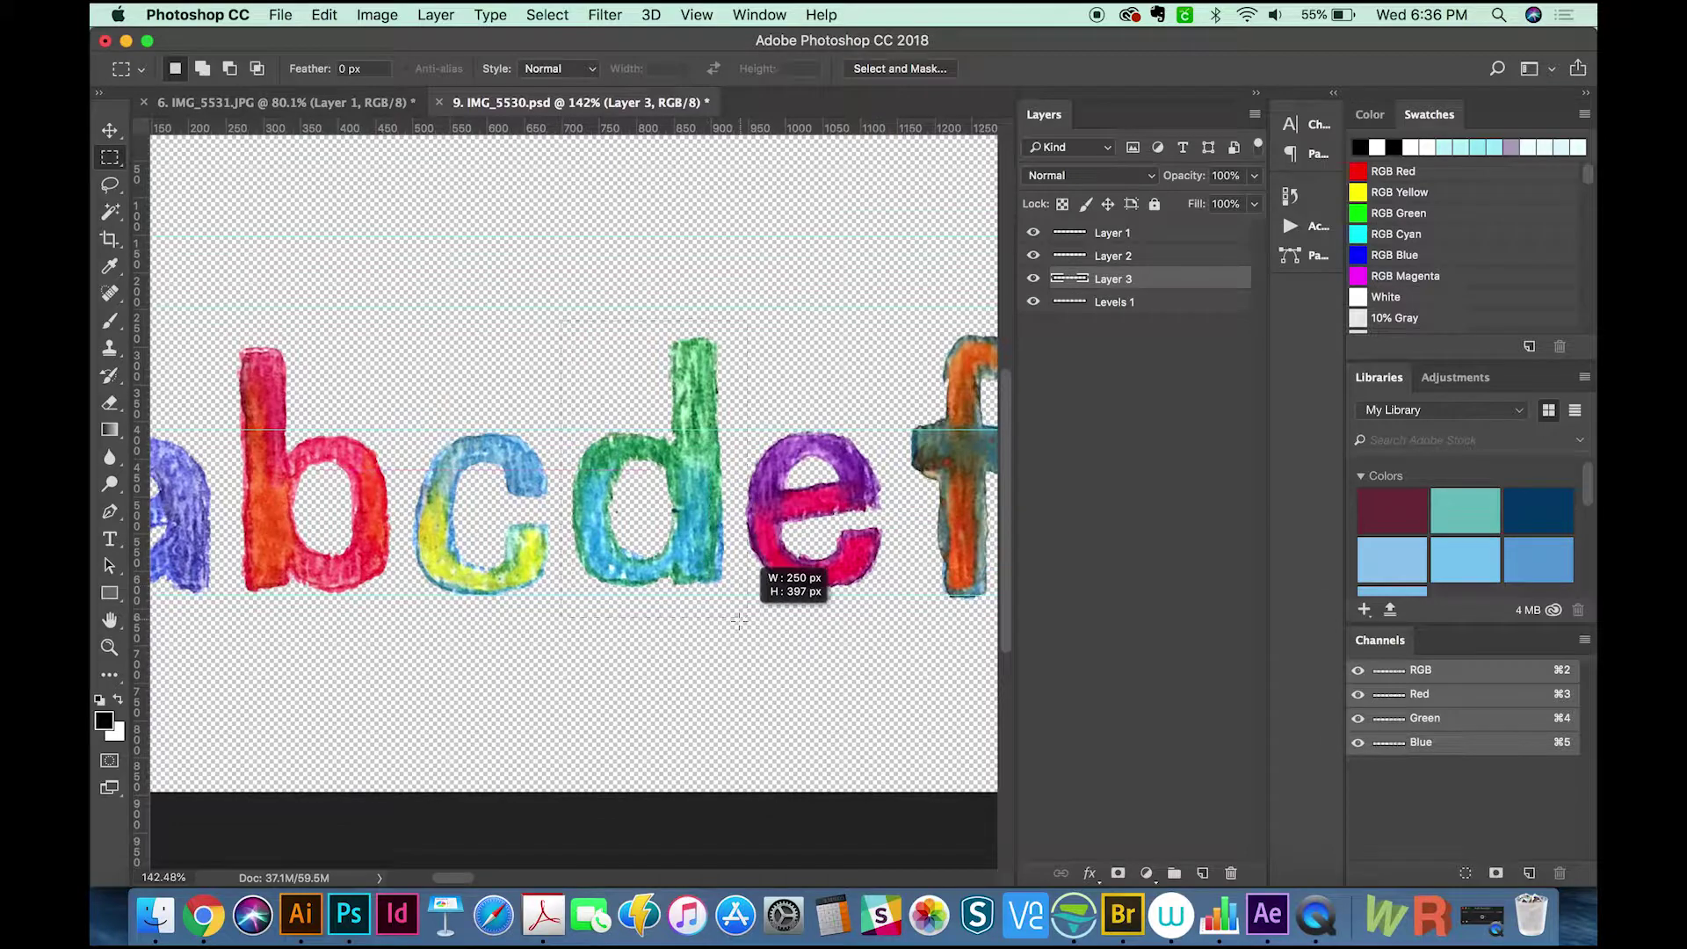
pyautogui.press('super+j')
pyautogui.moveTo(1001, 329); pyautogui.dragTo(879, 610)
pyautogui.press('super+j')
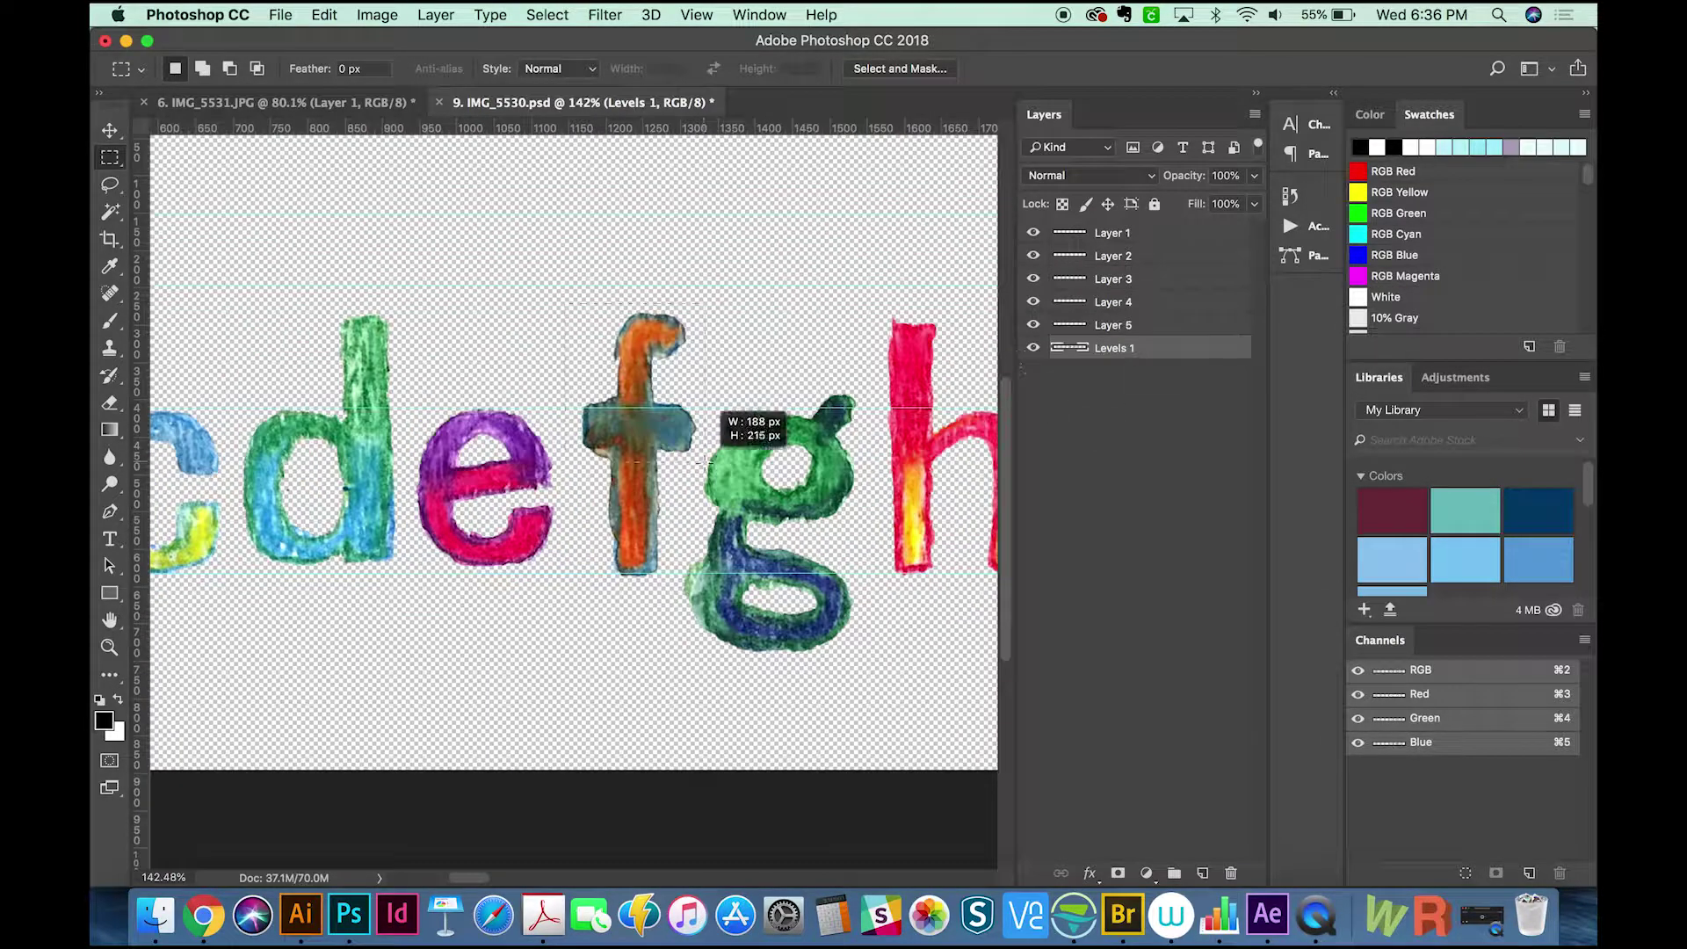
pyautogui.moveTo(723, 420); pyautogui.dragTo(685, 400)
pyautogui.press('super+j')
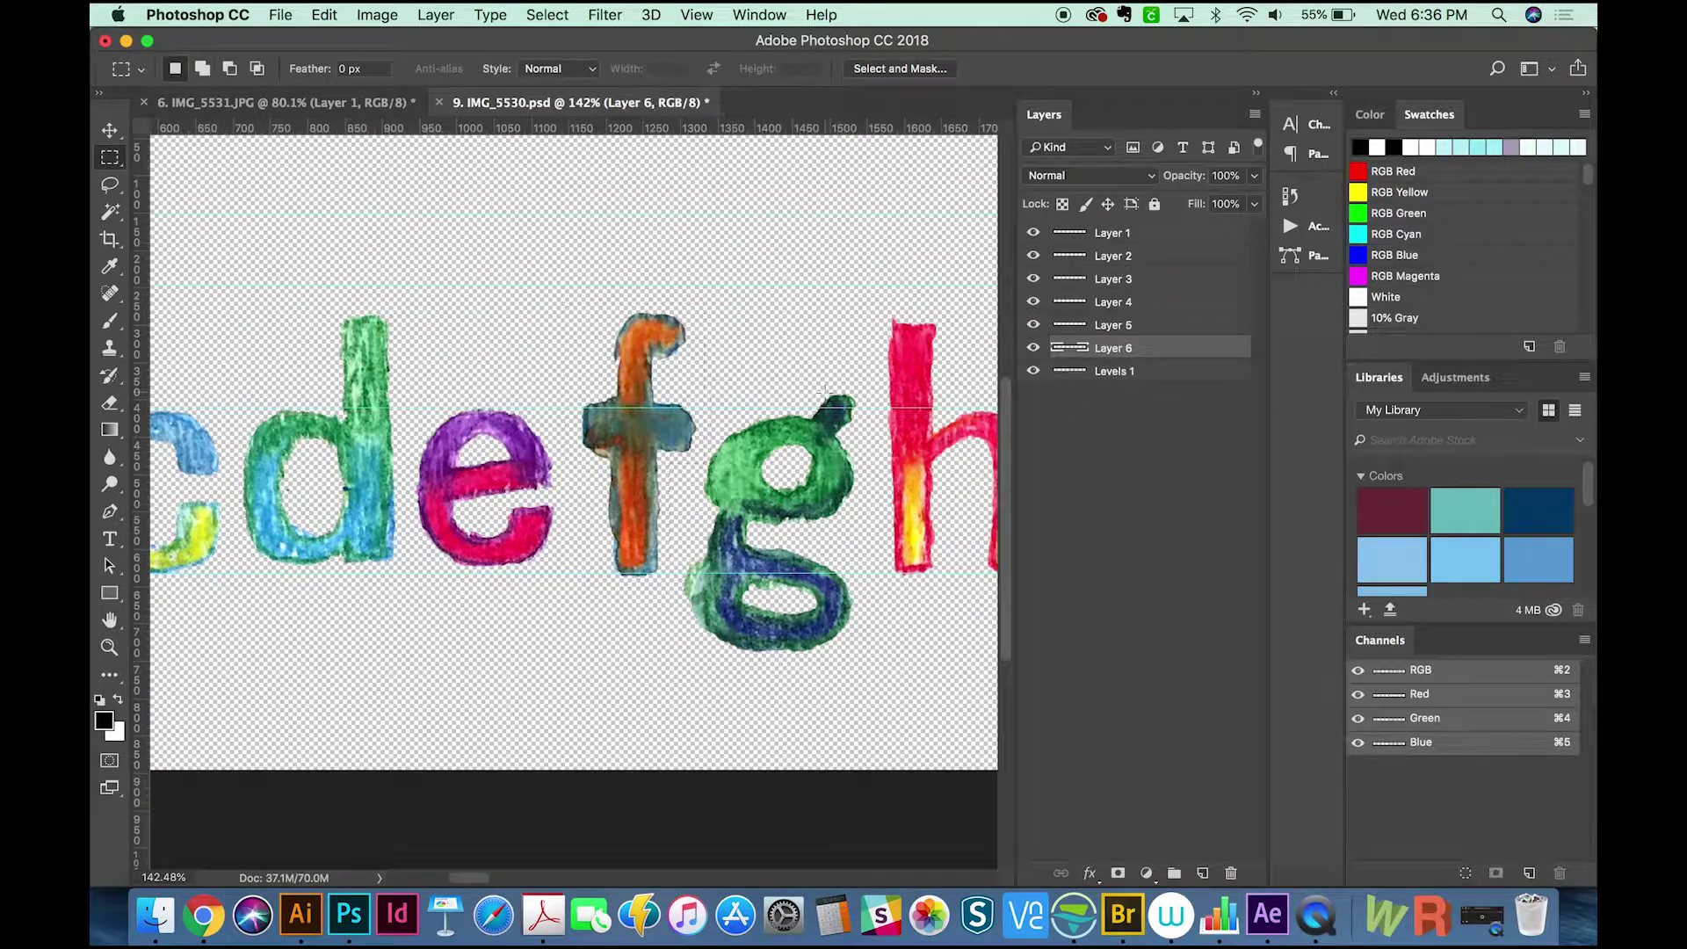
# Step: Copy the lowercase g, h and i from Levels 1 onto separate layers
pyautogui.hscroll(5, 967, 422)
pyautogui.click(1153, 400)
pyautogui.press('super+j')
pyautogui.moveTo(757, 344); pyautogui.dragTo(871, 644)
pyautogui.click(1142, 416)
pyautogui.press('super+j')
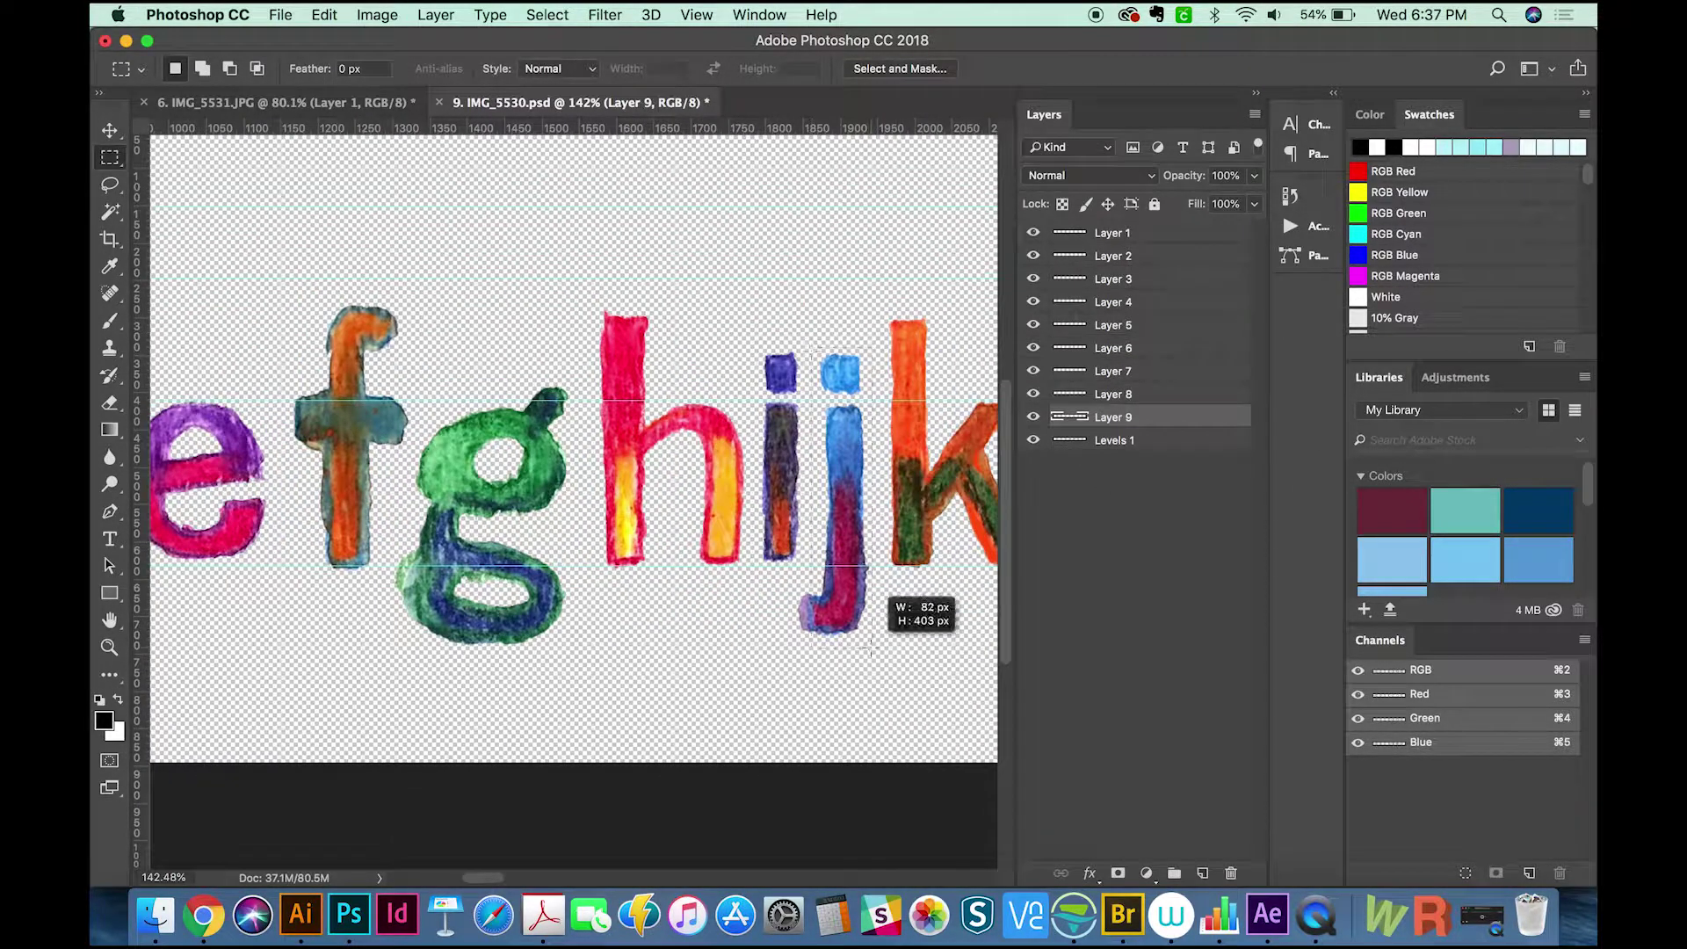
# Step: Copy the lowercase j, k and l from Levels 1 onto separate layers
pyautogui.click(1142, 439)
pyautogui.press('super+j')
pyautogui.click(1142, 486)
pyautogui.press('super+j')
pyautogui.hscroll(3, 787, 439)
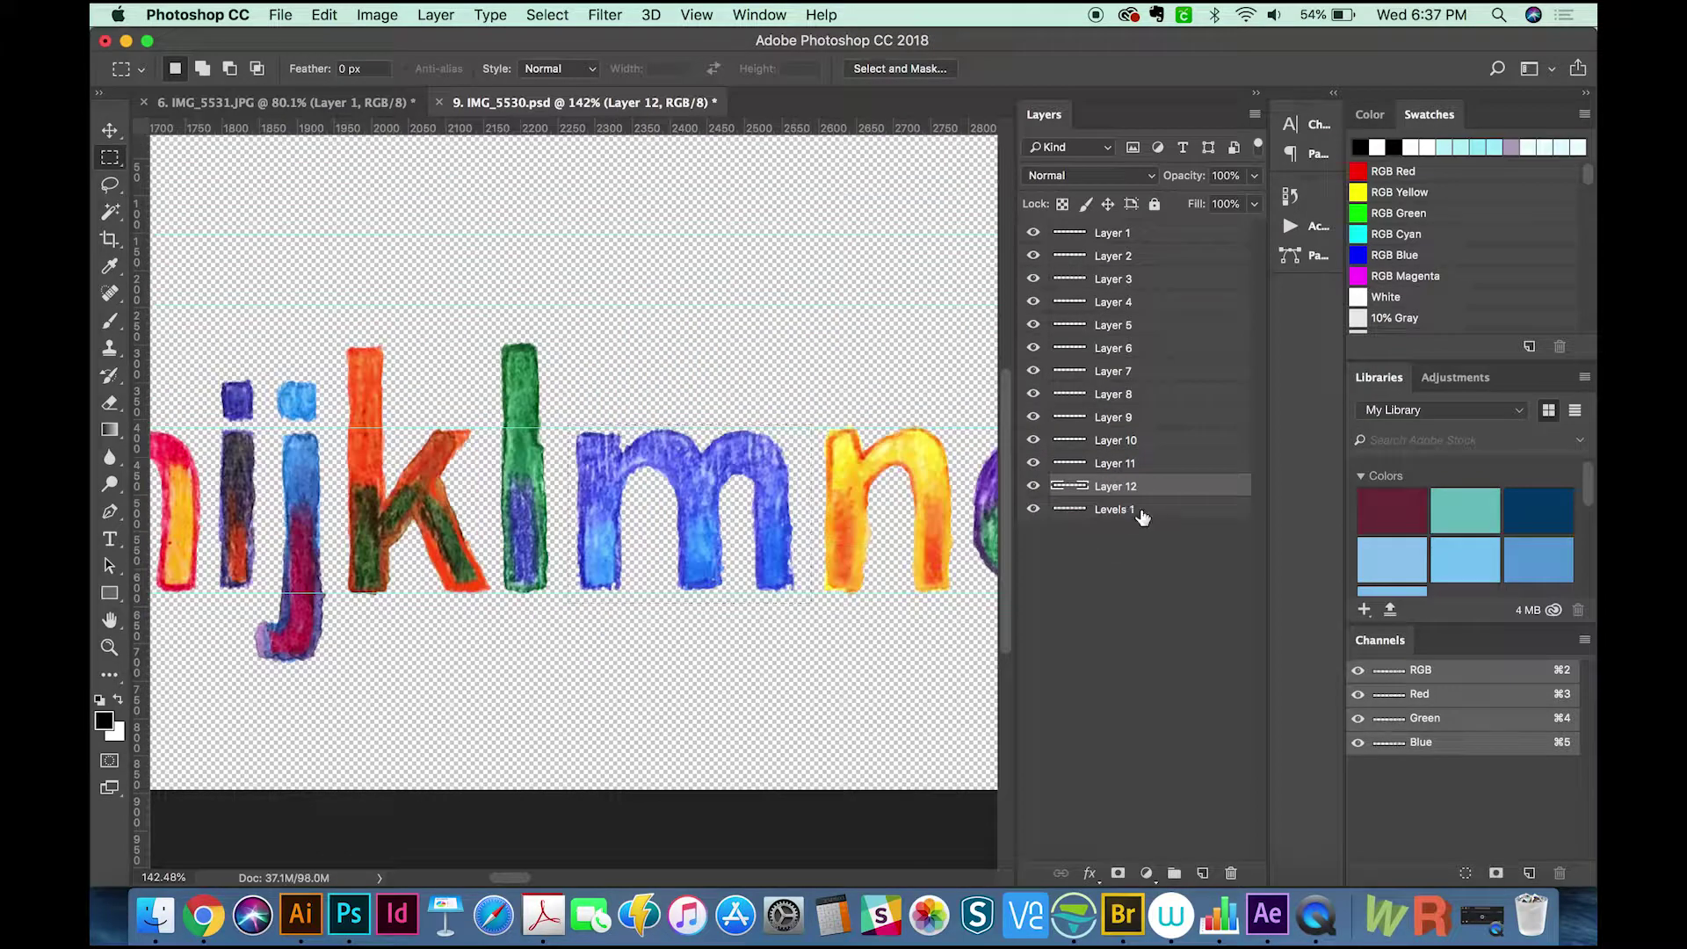
# Step: Copy the lowercase m, n and o from Levels 1 onto separate layers
pyautogui.click(1140, 514)
pyautogui.press('super+j')
pyautogui.press('super+j')
pyautogui.moveTo(523, 424); pyautogui.dragTo(677, 609)
pyautogui.click(1161, 560)
# Step: Copy the lowercase p, q and r from Levels 1 onto separate layers
pyautogui.press('super+j')
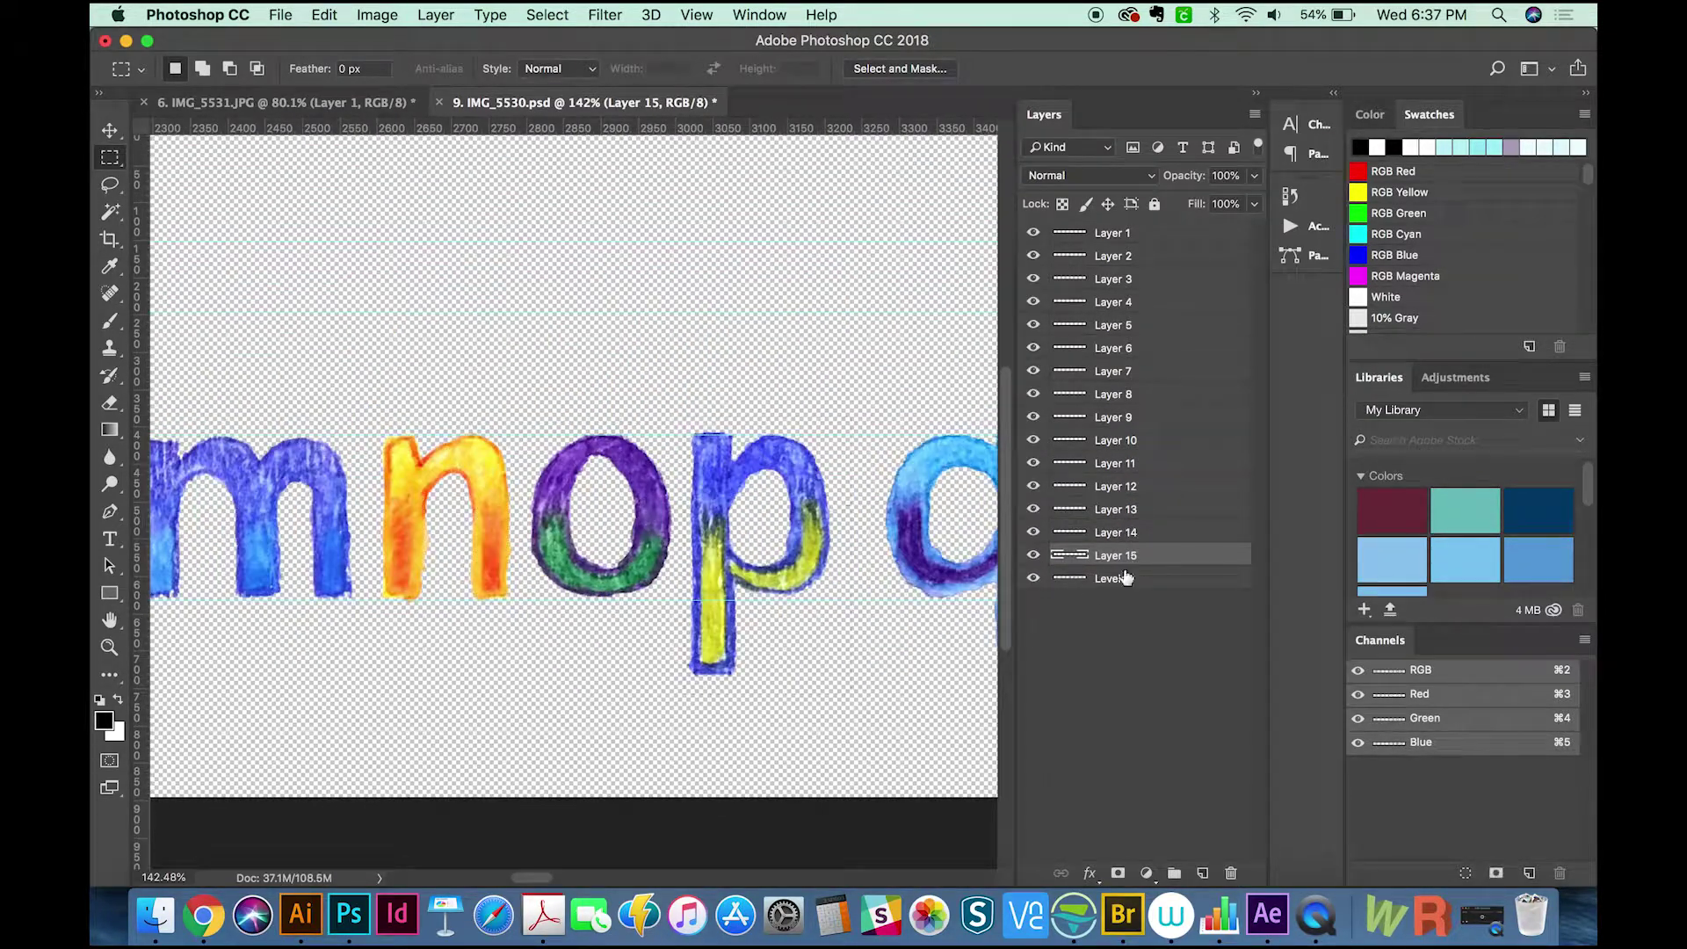
pyautogui.hscroll(5, 571, 440)
# Step: Copy the lowercase s and t from Levels 1 onto separate layers
pyautogui.press('super+j')
pyautogui.press('super+j')
pyautogui.press('super+j')
pyautogui.hscroll(5, 689, 572)
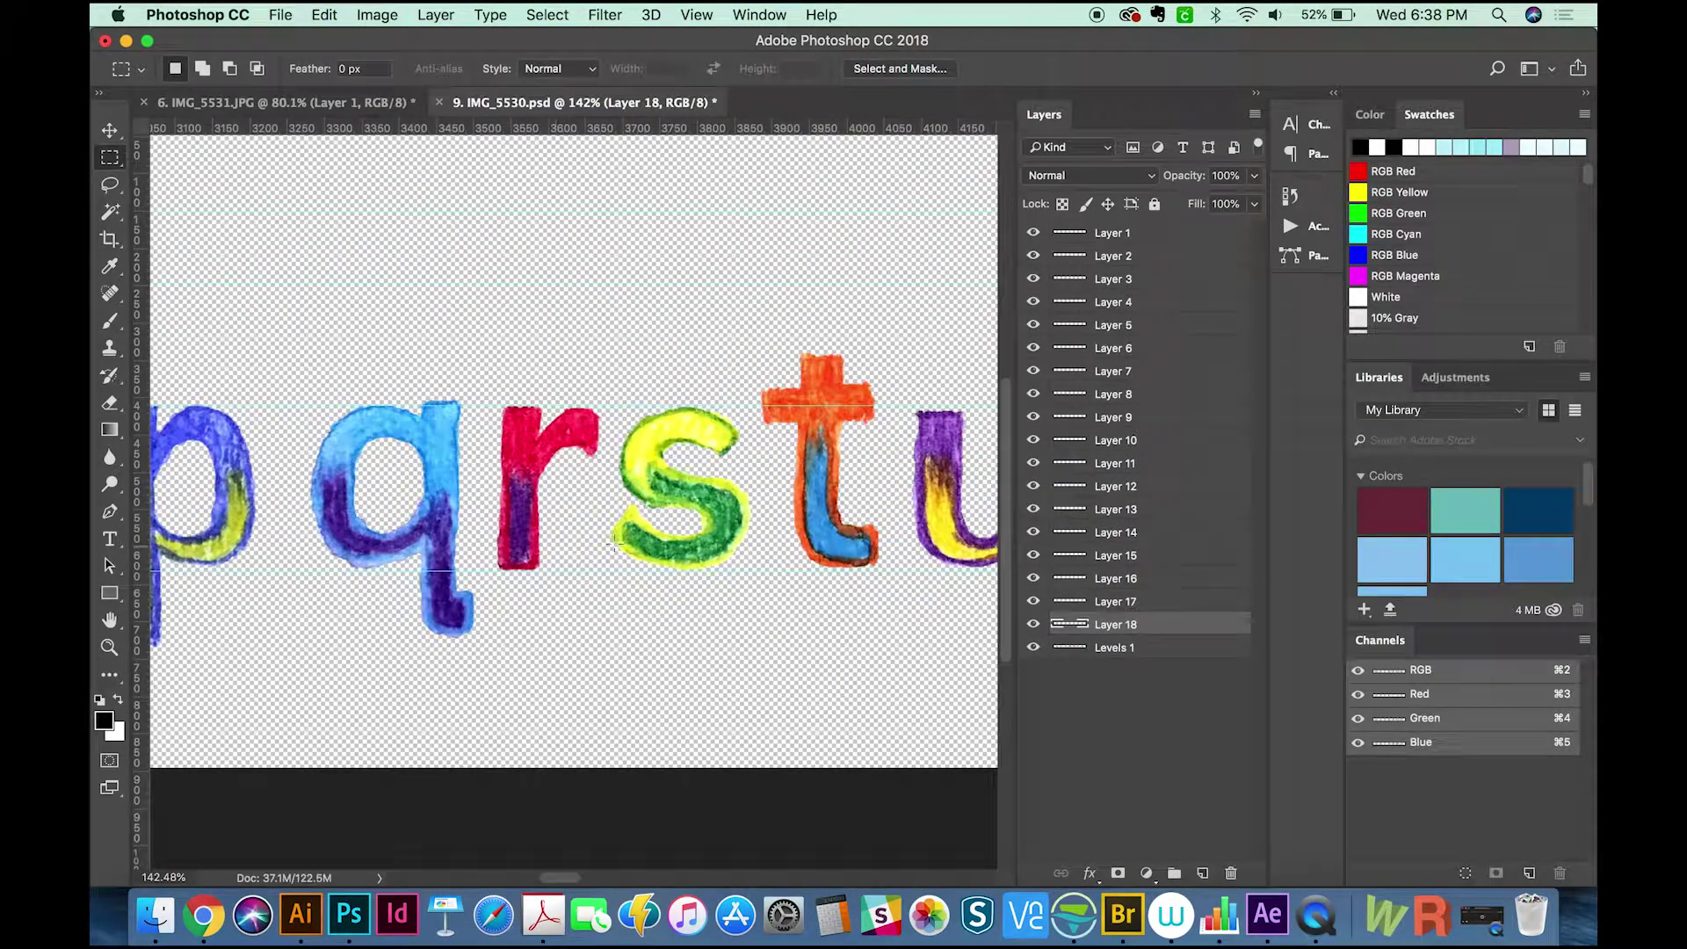
pyautogui.moveTo(613, 392); pyautogui.dragTo(753, 597)
pyautogui.click(1088, 651)
# Step: Copy the lowercase u and v from Levels 1 onto separate layers and mark out the w on Levels 1
pyautogui.press('super+j')
pyautogui.moveTo(754, 343); pyautogui.dragTo(885, 585)
pyautogui.click(1098, 670)
pyautogui.press('super+j')
pyautogui.hscroll(4, 703, 492)
pyautogui.moveTo(656, 358); pyautogui.dragTo(826, 572)
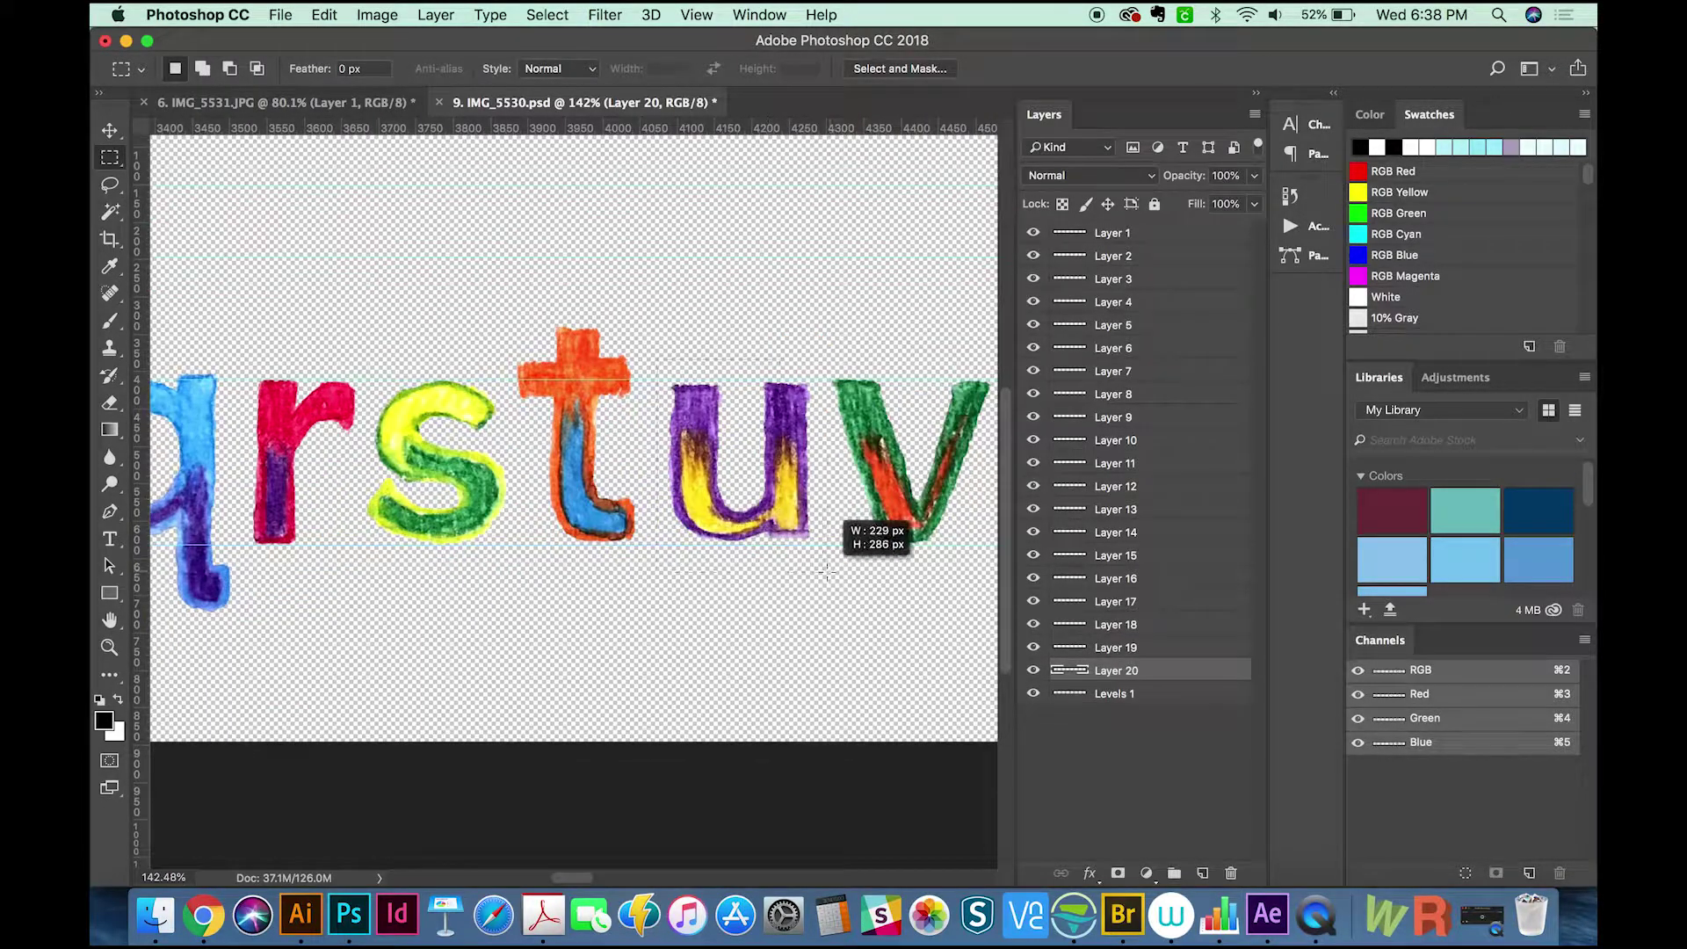
pyautogui.click(1143, 693)
pyautogui.press('super+j')
pyautogui.moveTo(824, 359); pyautogui.dragTo(996, 560)
pyautogui.hscroll(9, 603, 527)
pyautogui.click(1113, 716)
pyautogui.press('super+j')
pyautogui.moveTo(486, 348); pyautogui.dragTo(739, 541)
pyautogui.click(1111, 741)
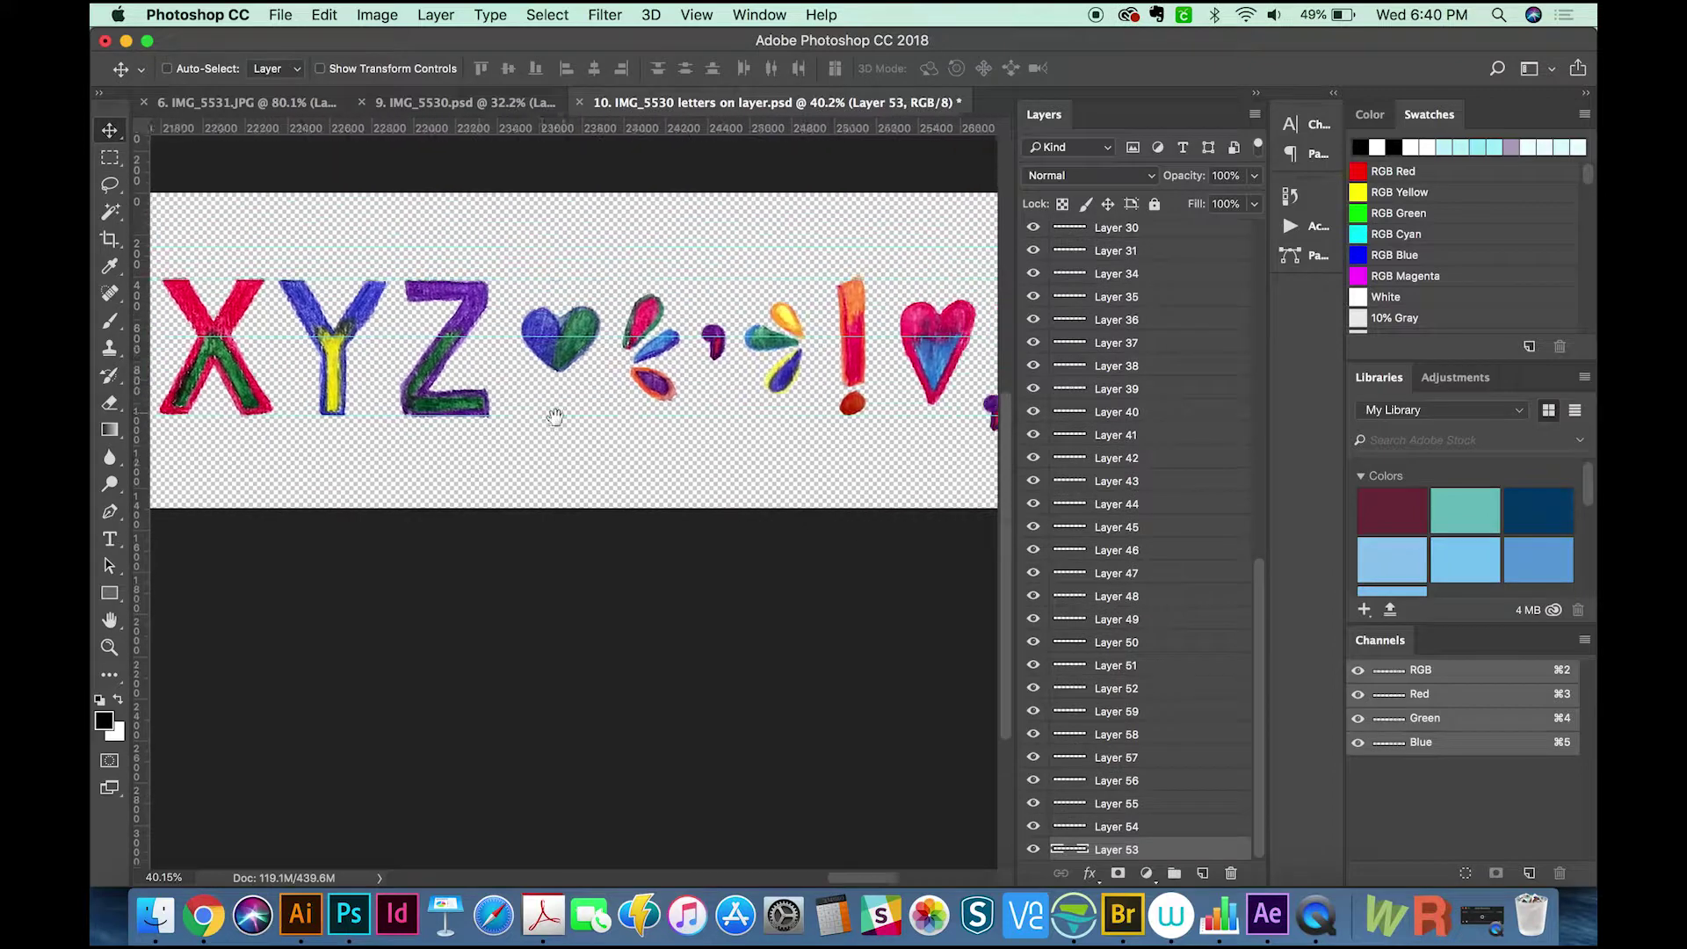
# Step: Examine the row of separated letters and symbols in 10. IMG_5530 letters on layer.psd from the punctuation back to the lowercase alphabet
pyautogui.moveTo(555, 416); pyautogui.dragTo(513, 428)
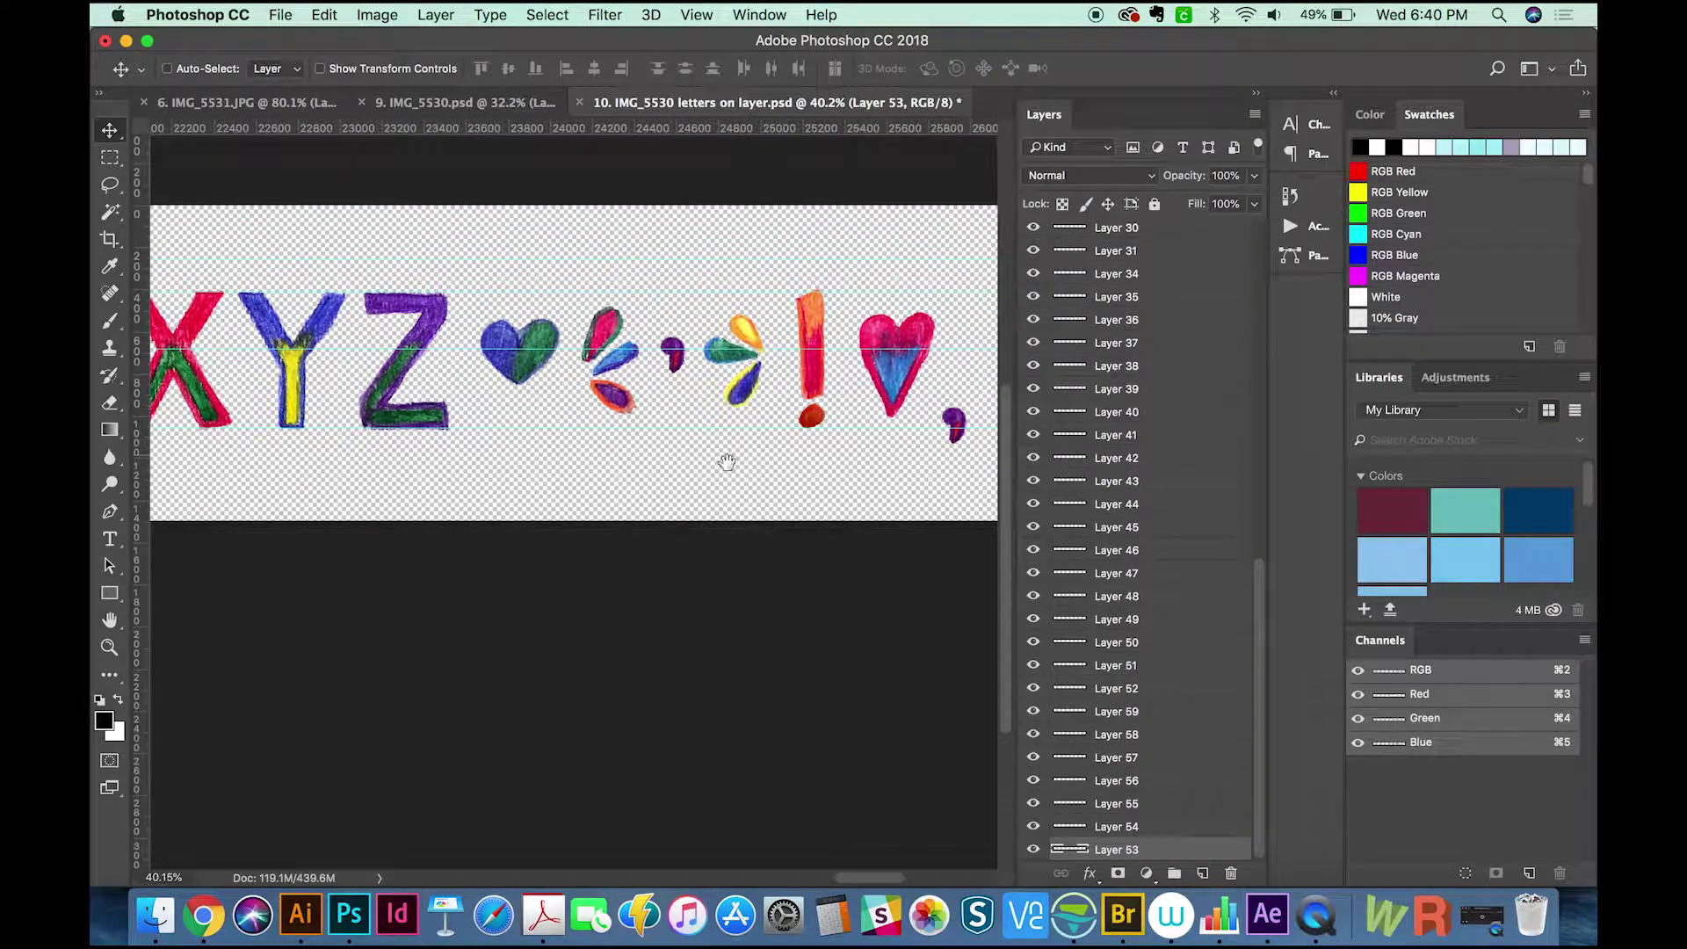
pyautogui.hscroll(1, 716, 464)
pyautogui.press('super')
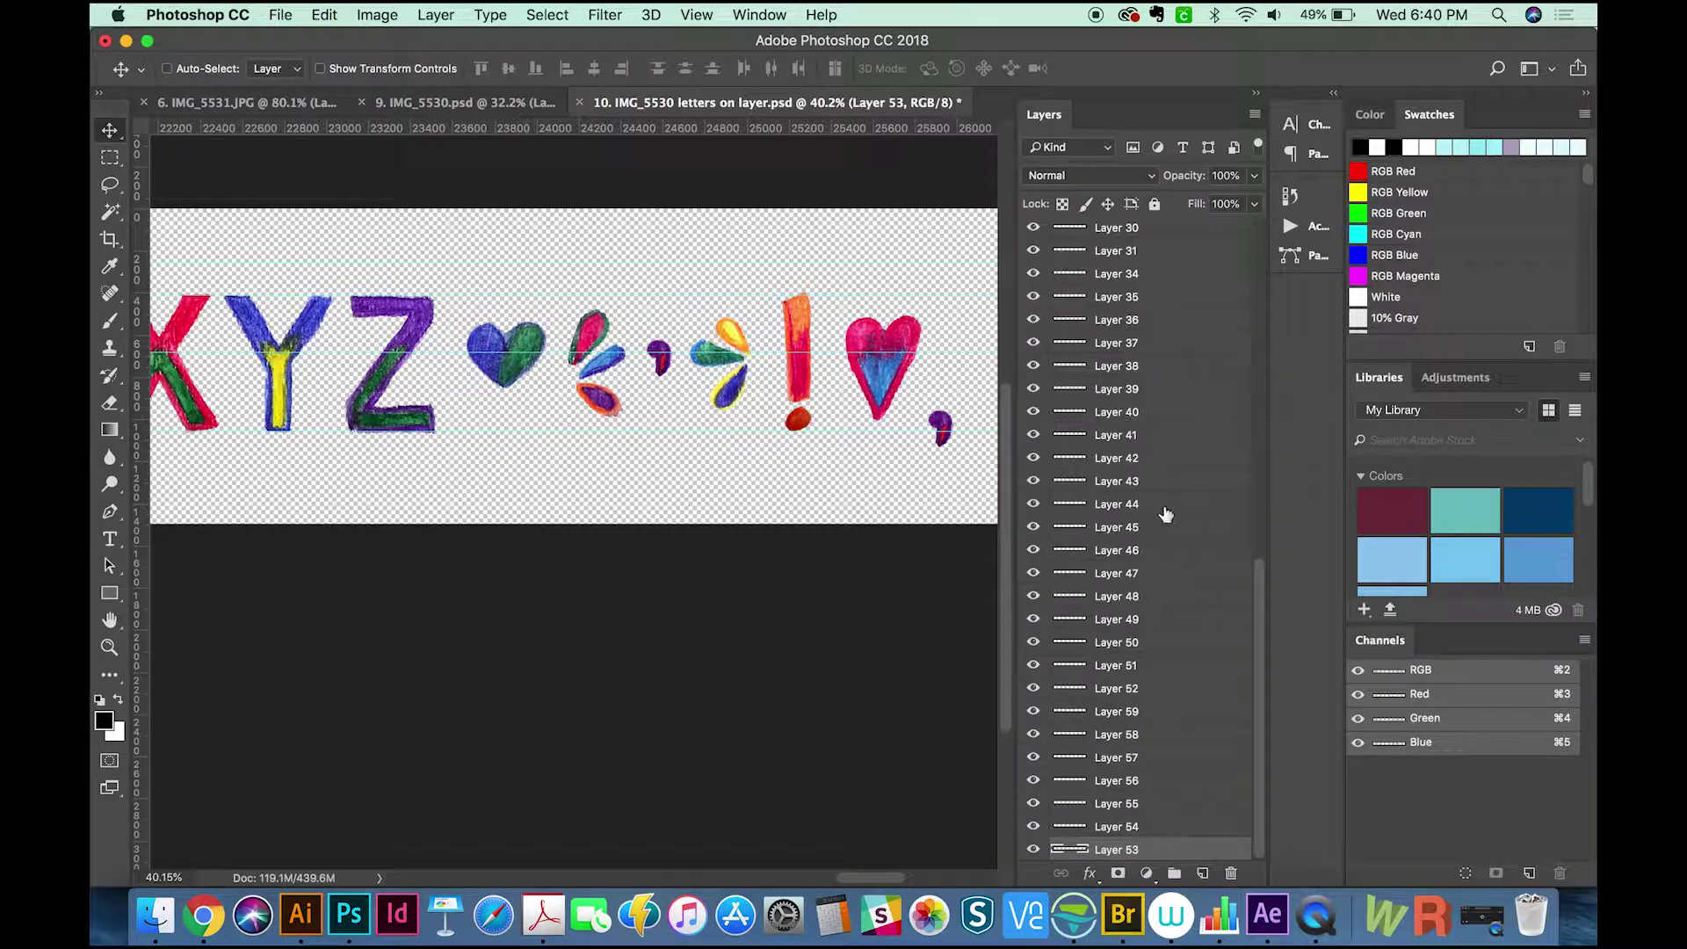
pyautogui.hscroll(-10, 440, 419)
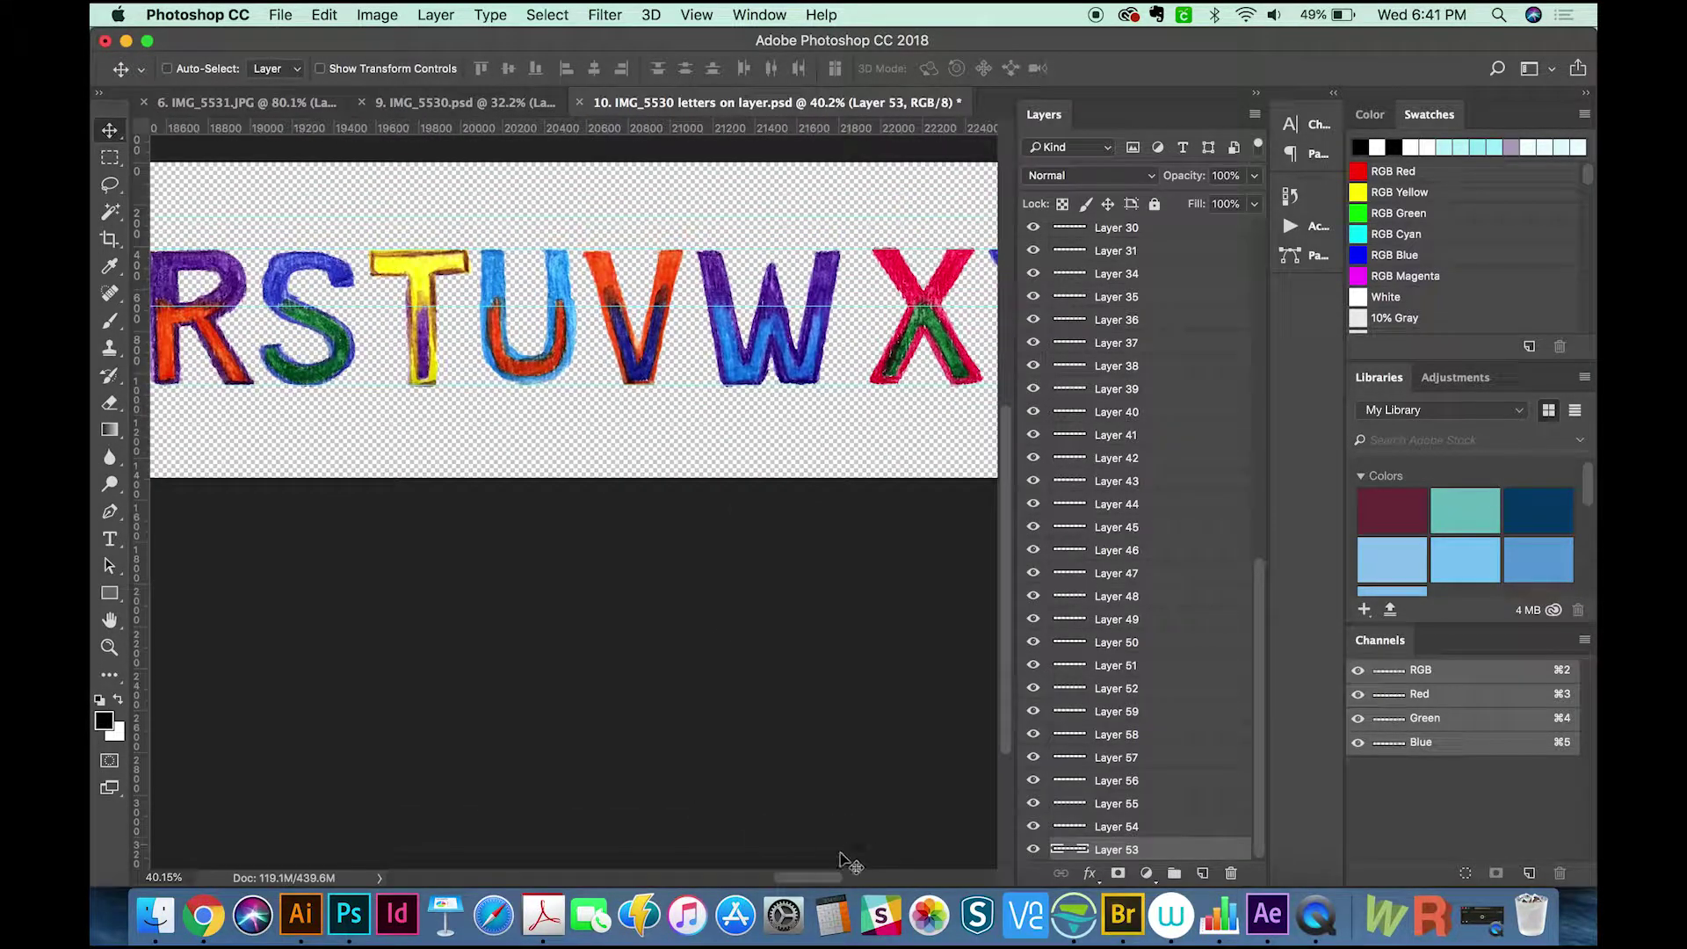
pyautogui.moveTo(835, 877); pyautogui.dragTo(386, 876)
pyautogui.press('super+minus')
pyautogui.press('super+minus')
pyautogui.press('super+minus')
# Step: Select all the lowercase letter layers and open the Fontself Maker 3.0 extension over the document
pyautogui.moveTo(754, 401); pyautogui.dragTo(474, 369)
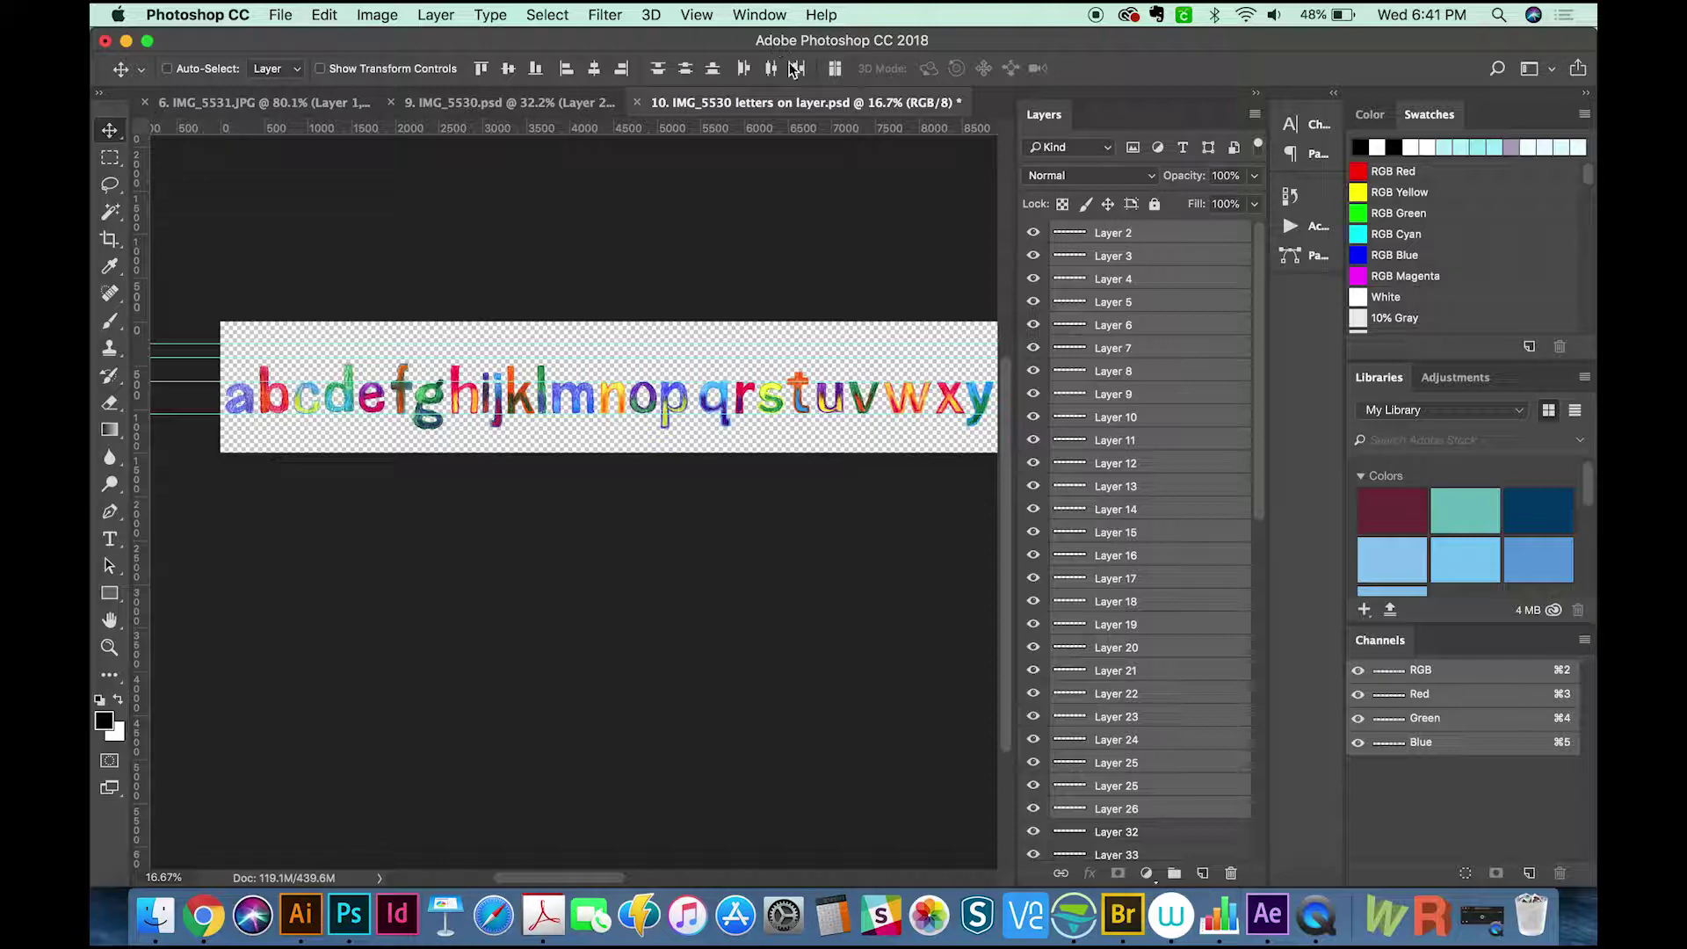
pyautogui.click(772, 16)
pyautogui.moveTo(922, 112)
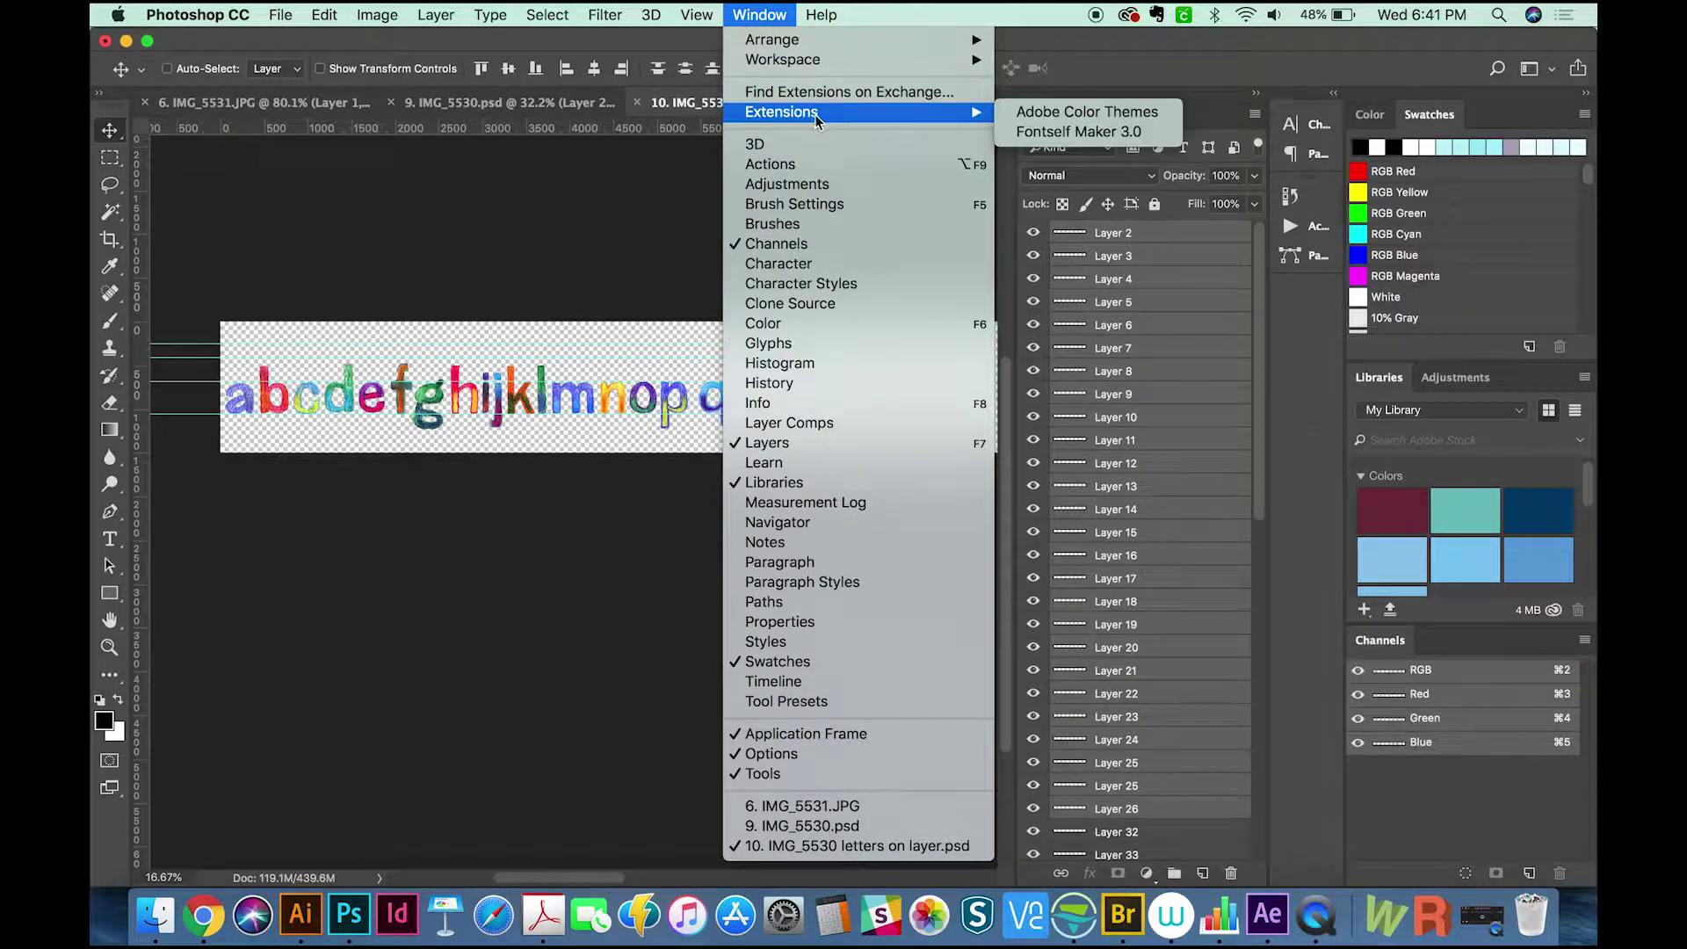
pyautogui.click(1093, 132)
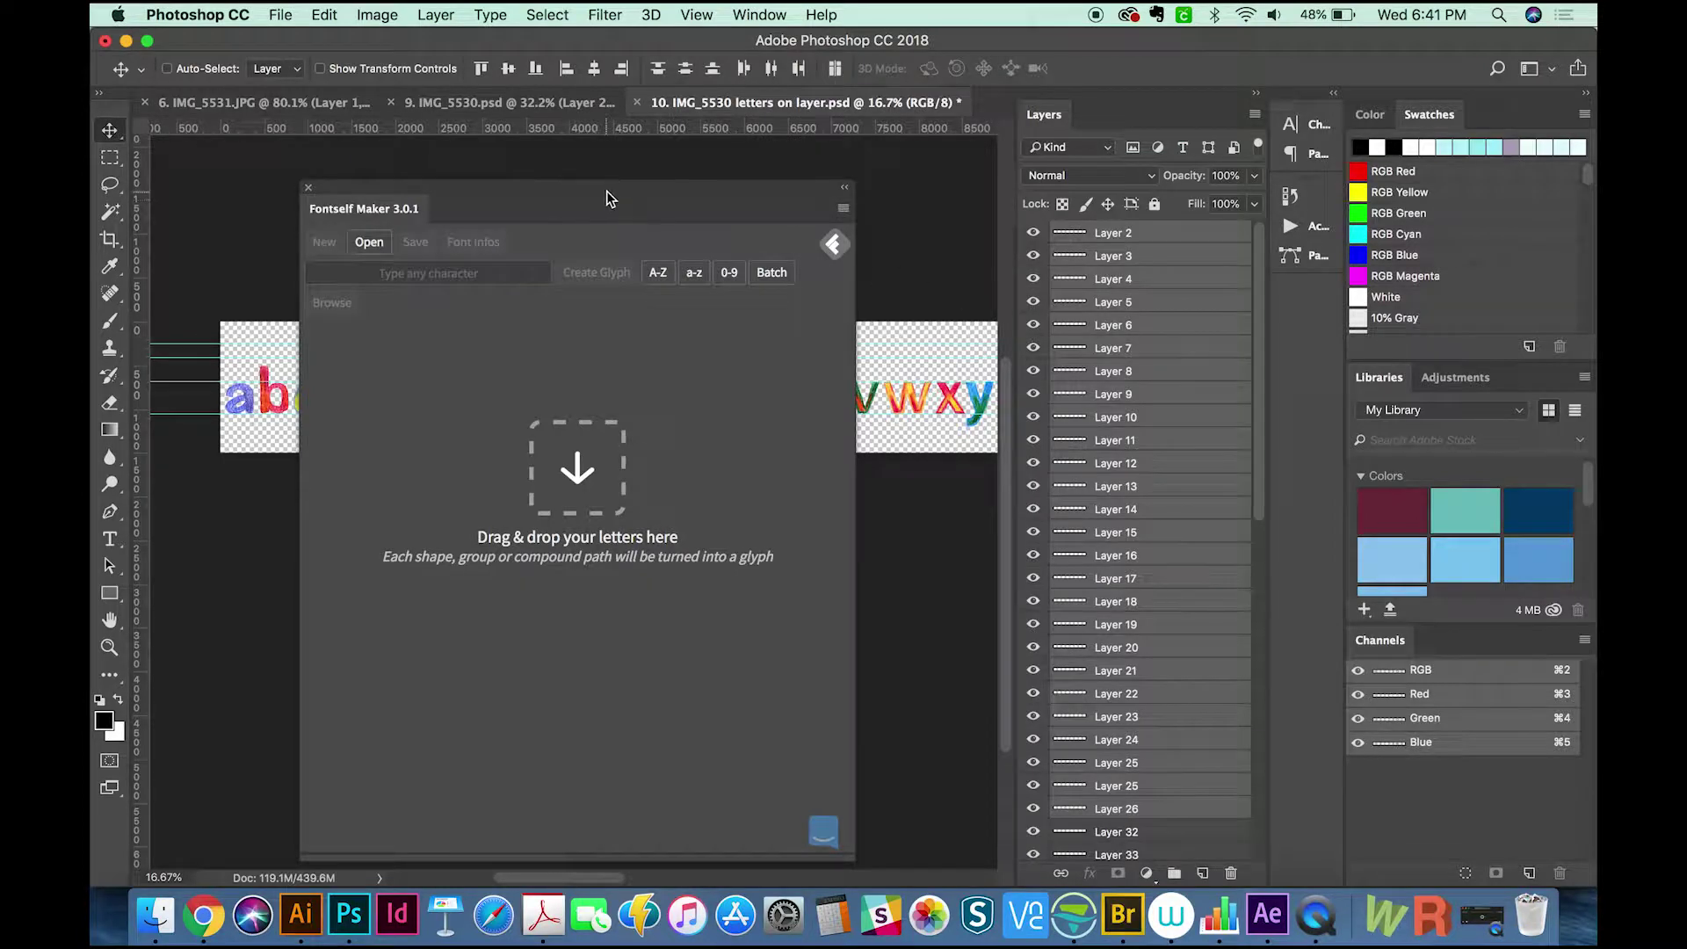
pyautogui.moveTo(606, 195); pyautogui.dragTo(628, 164)
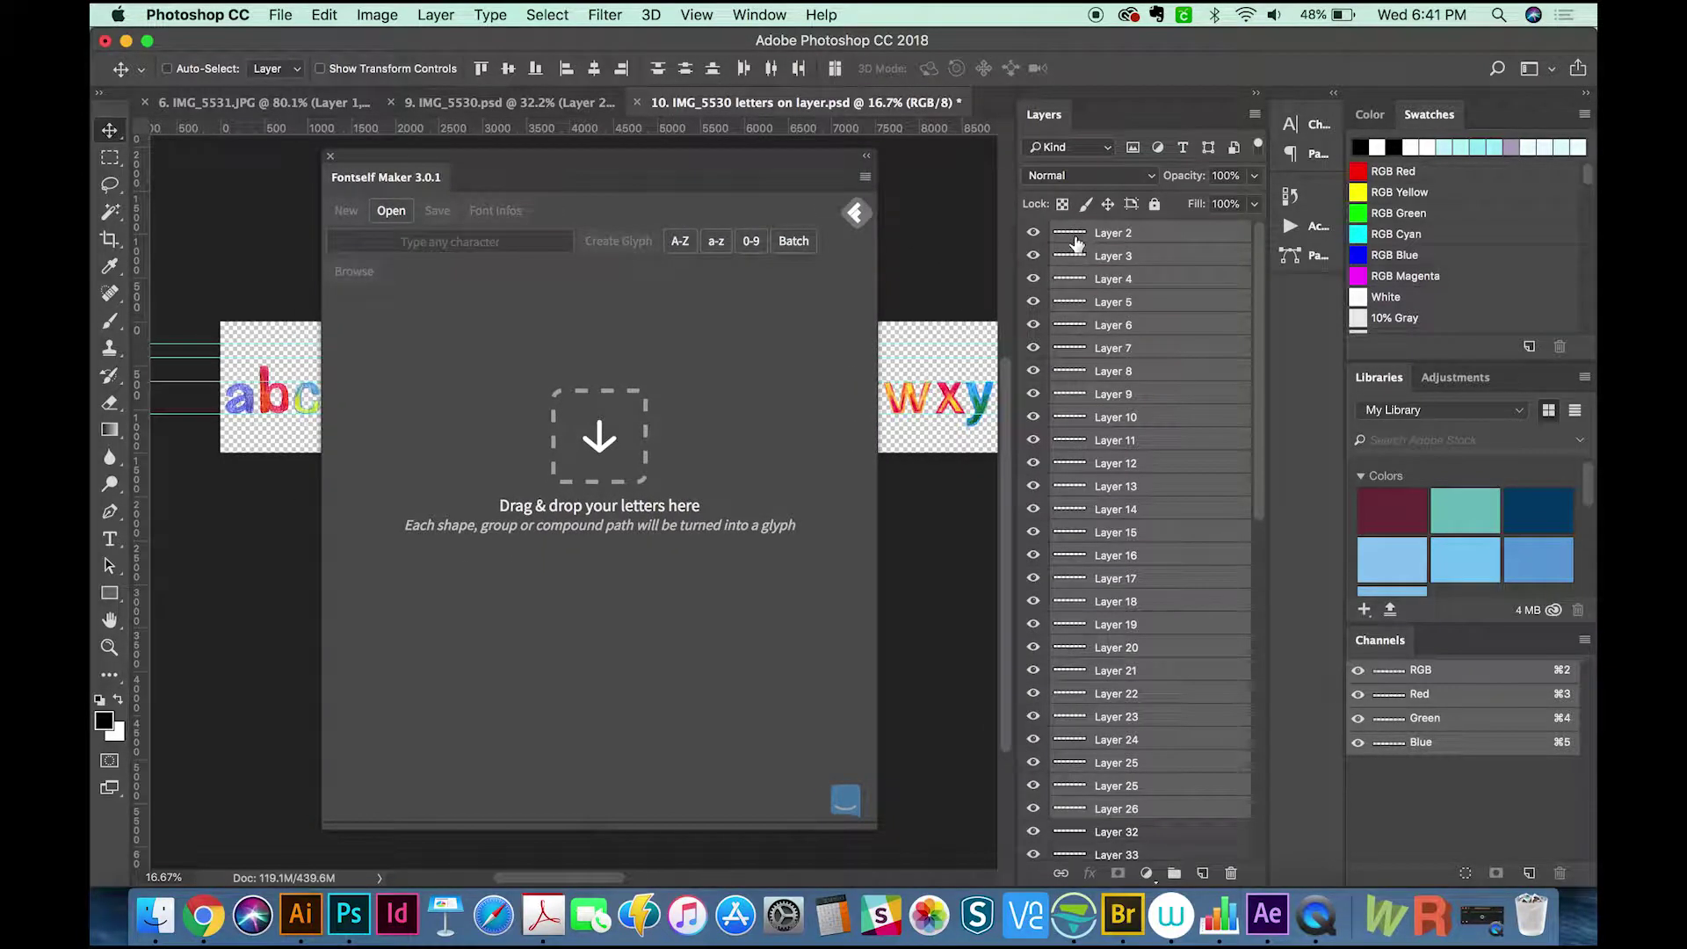
# Step: Import the selected lowercase layers into Fontself Maker as the a-z glyphs and look through the glyph list
pyautogui.moveTo(1061, 234); pyautogui.dragTo(670, 434)
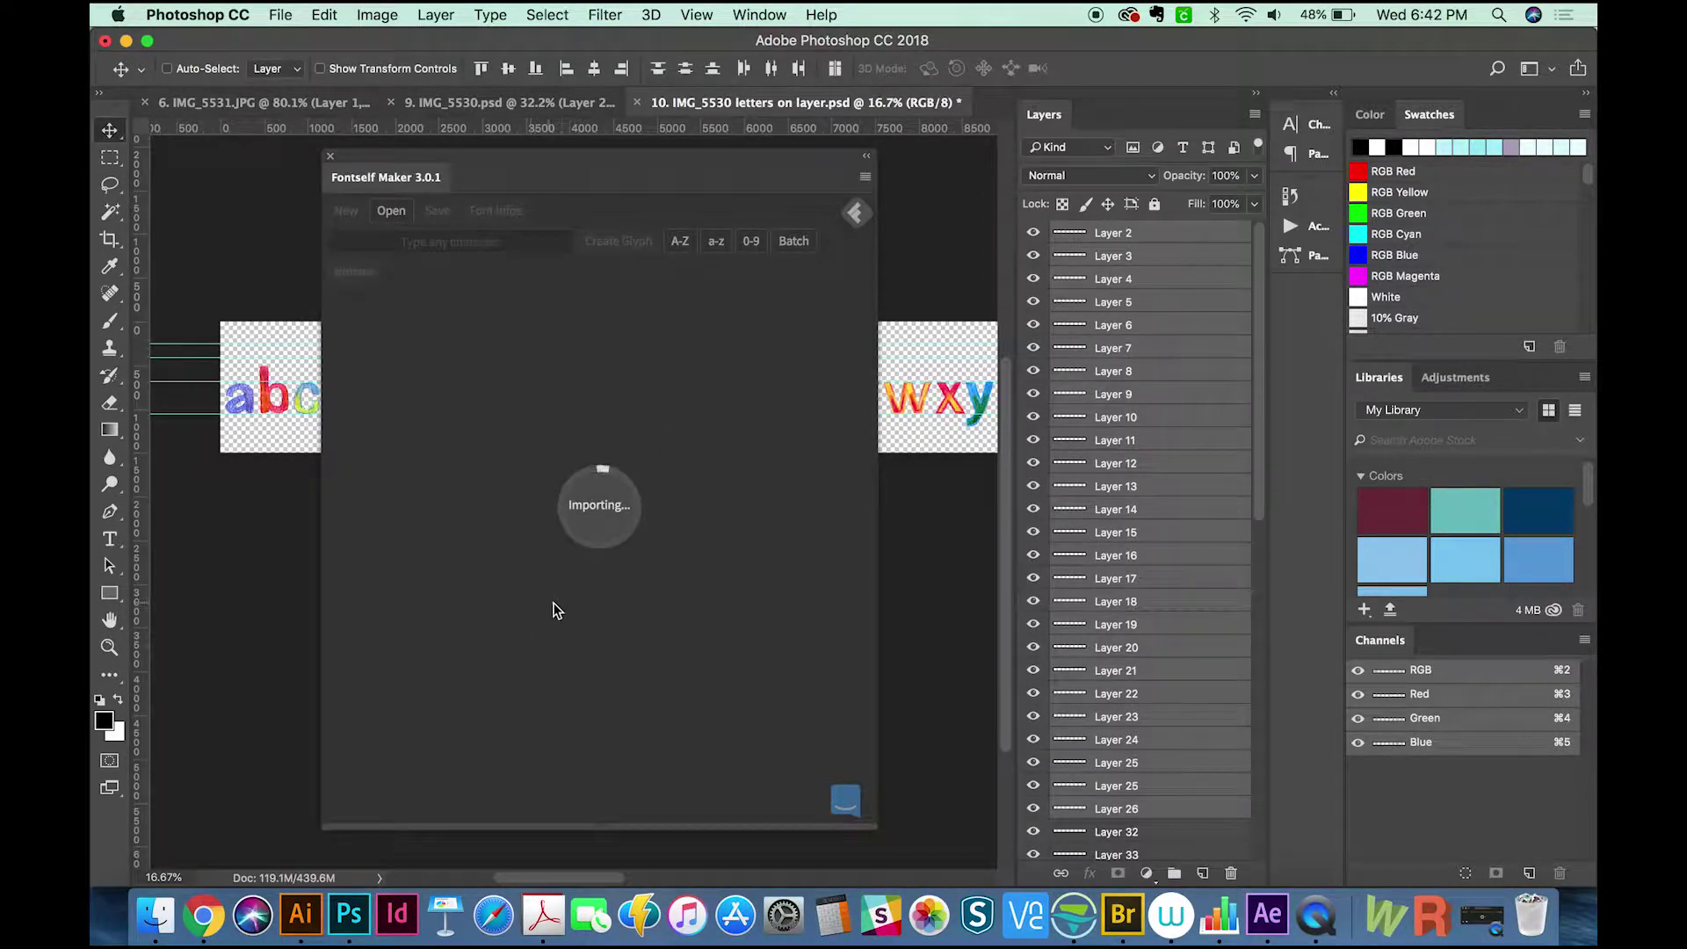
pyautogui.scroll(-2, 865, 444)
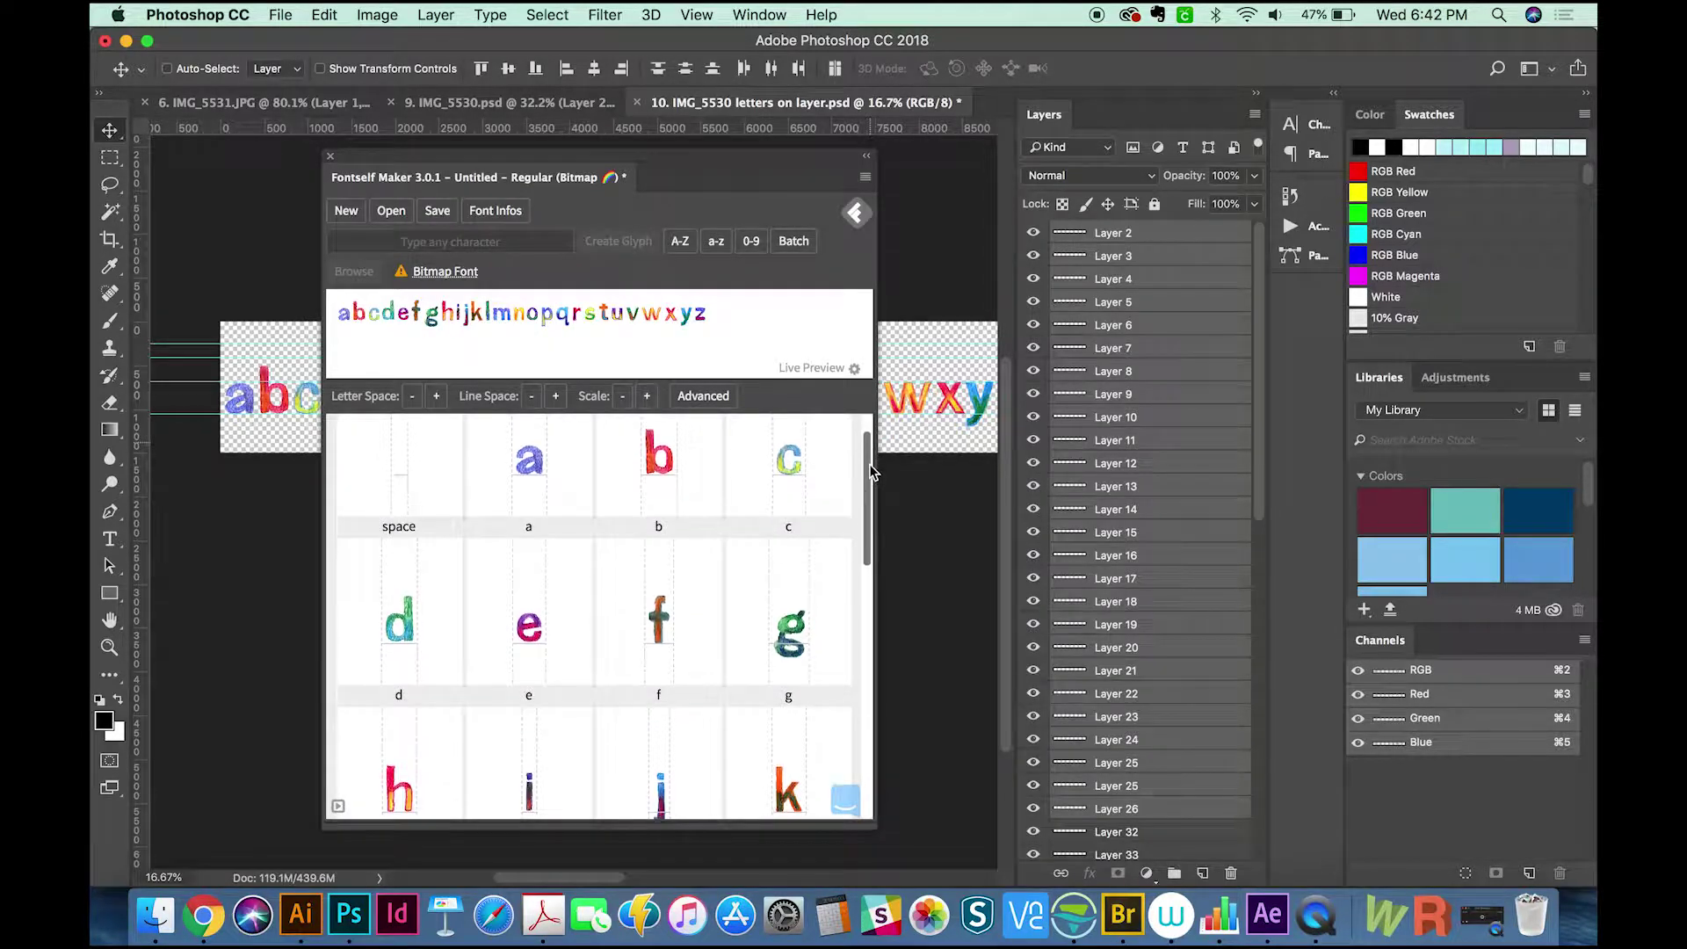
pyautogui.moveTo(870, 462); pyautogui.dragTo(850, 703)
pyautogui.scroll(1, 846, 694)
pyautogui.scroll(-1, 845, 698)
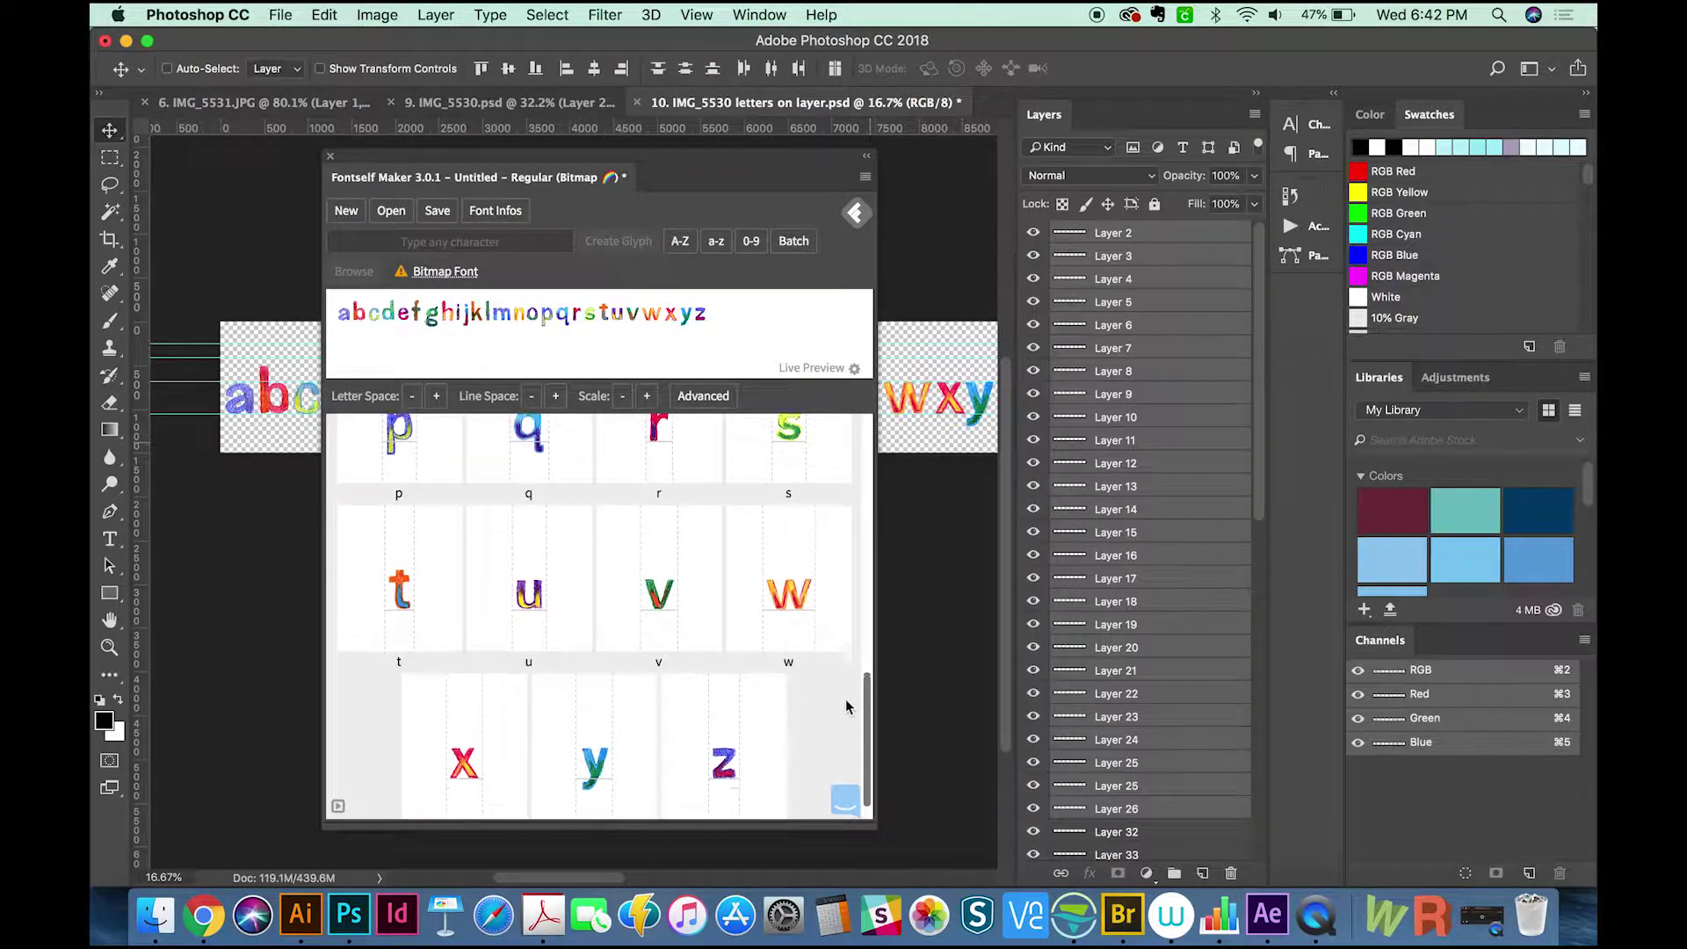
pyautogui.click(401, 279)
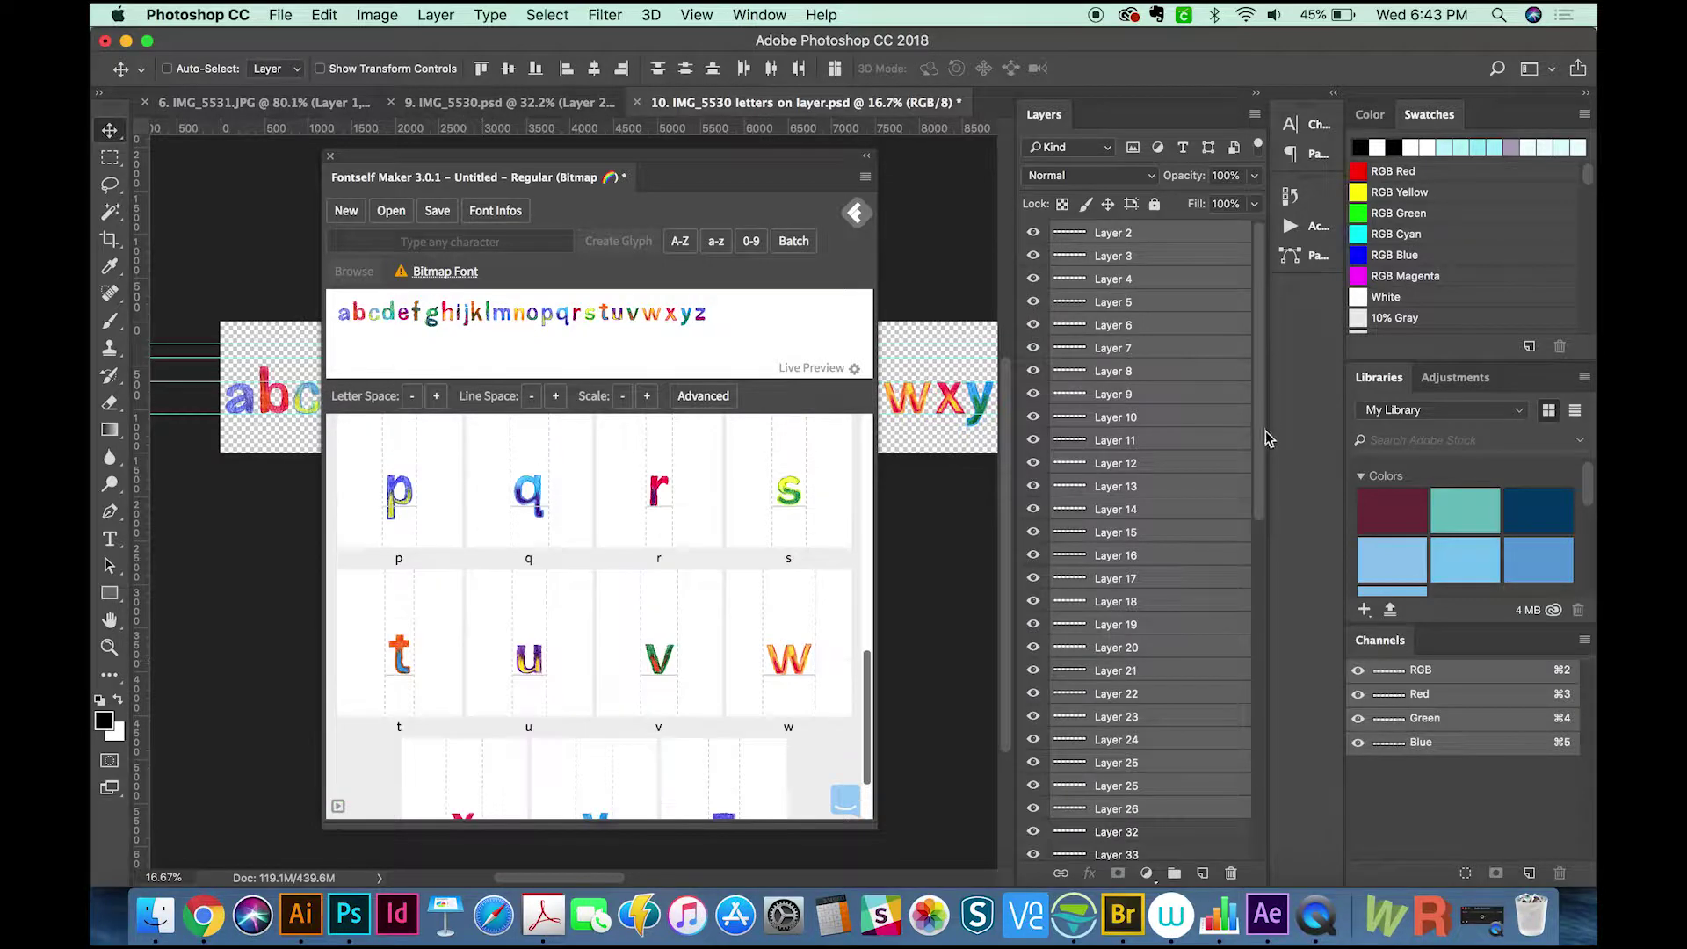
# Step: Select the 26 uppercase letter layers and import them into Fontself Maker as the A-Z uppercase alphabet
pyautogui.scroll(-5, 1081, 501)
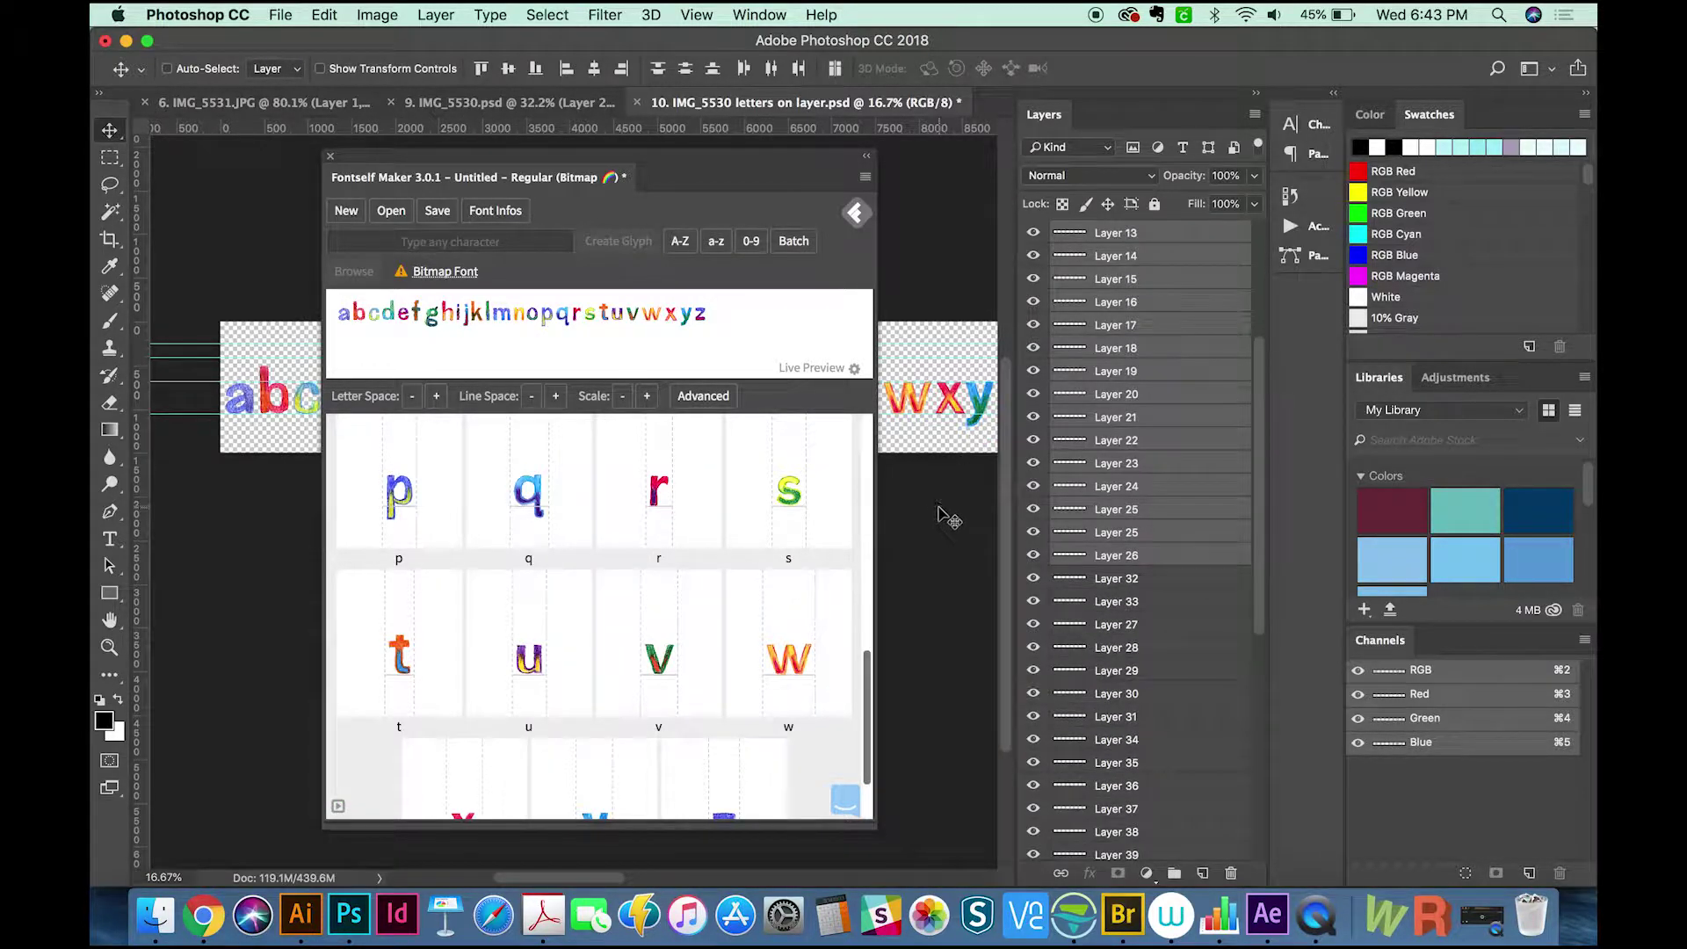
pyautogui.moveTo(376, 159); pyautogui.dragTo(1075, 182)
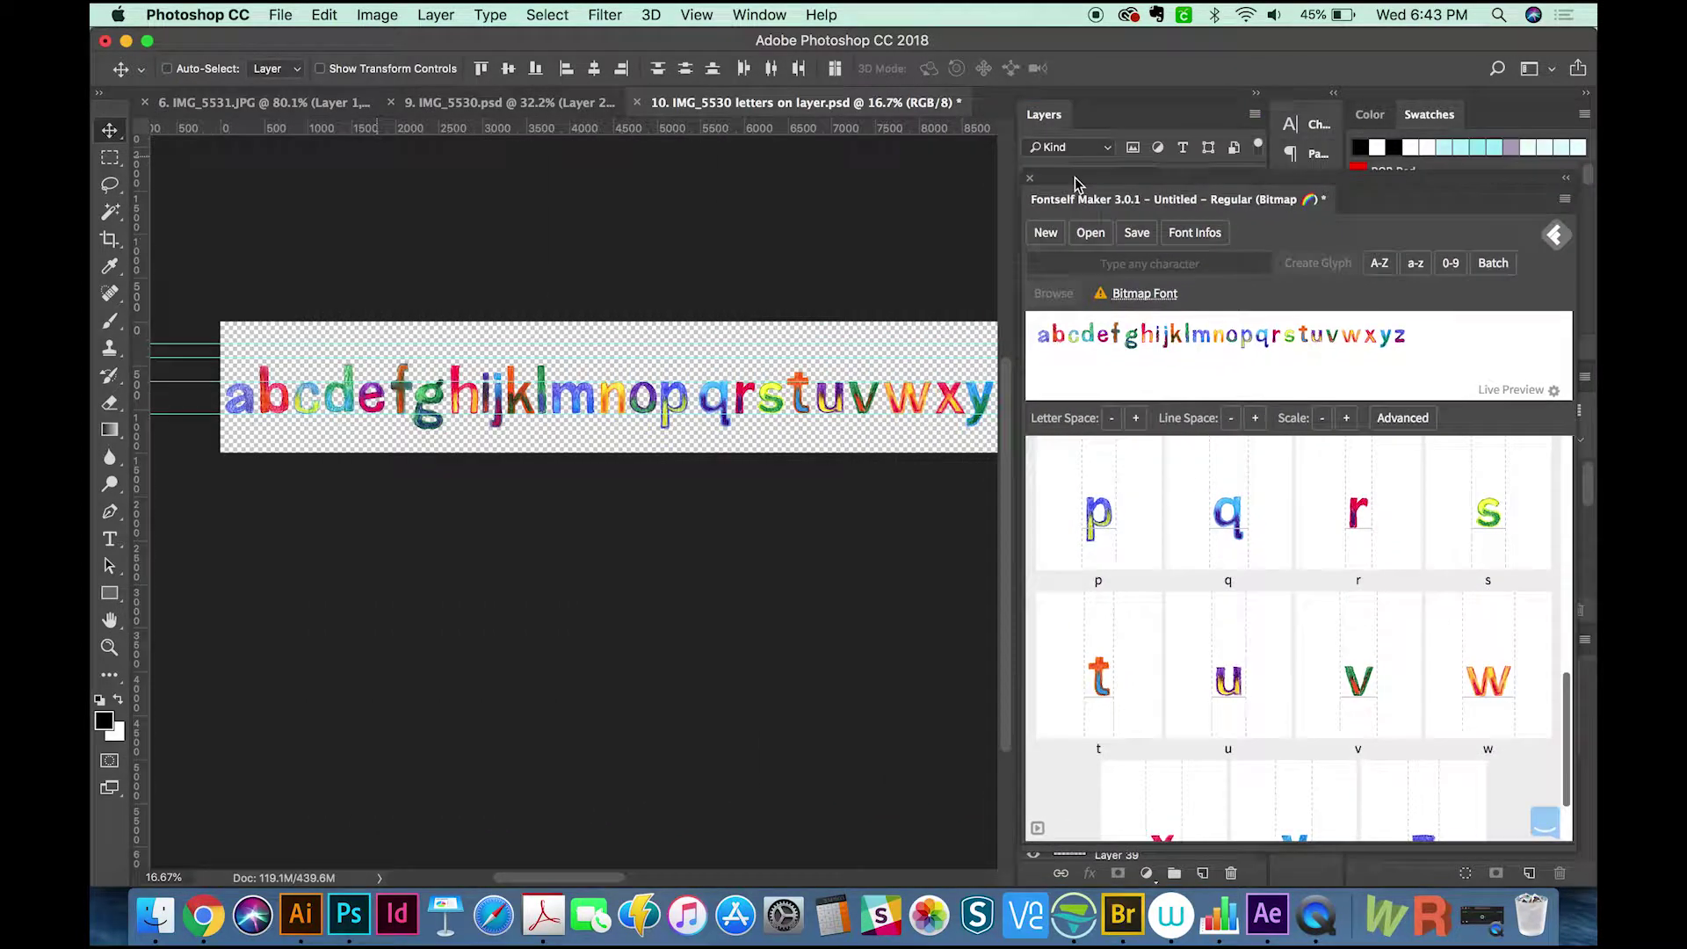
pyautogui.hscroll(10, 550, 509)
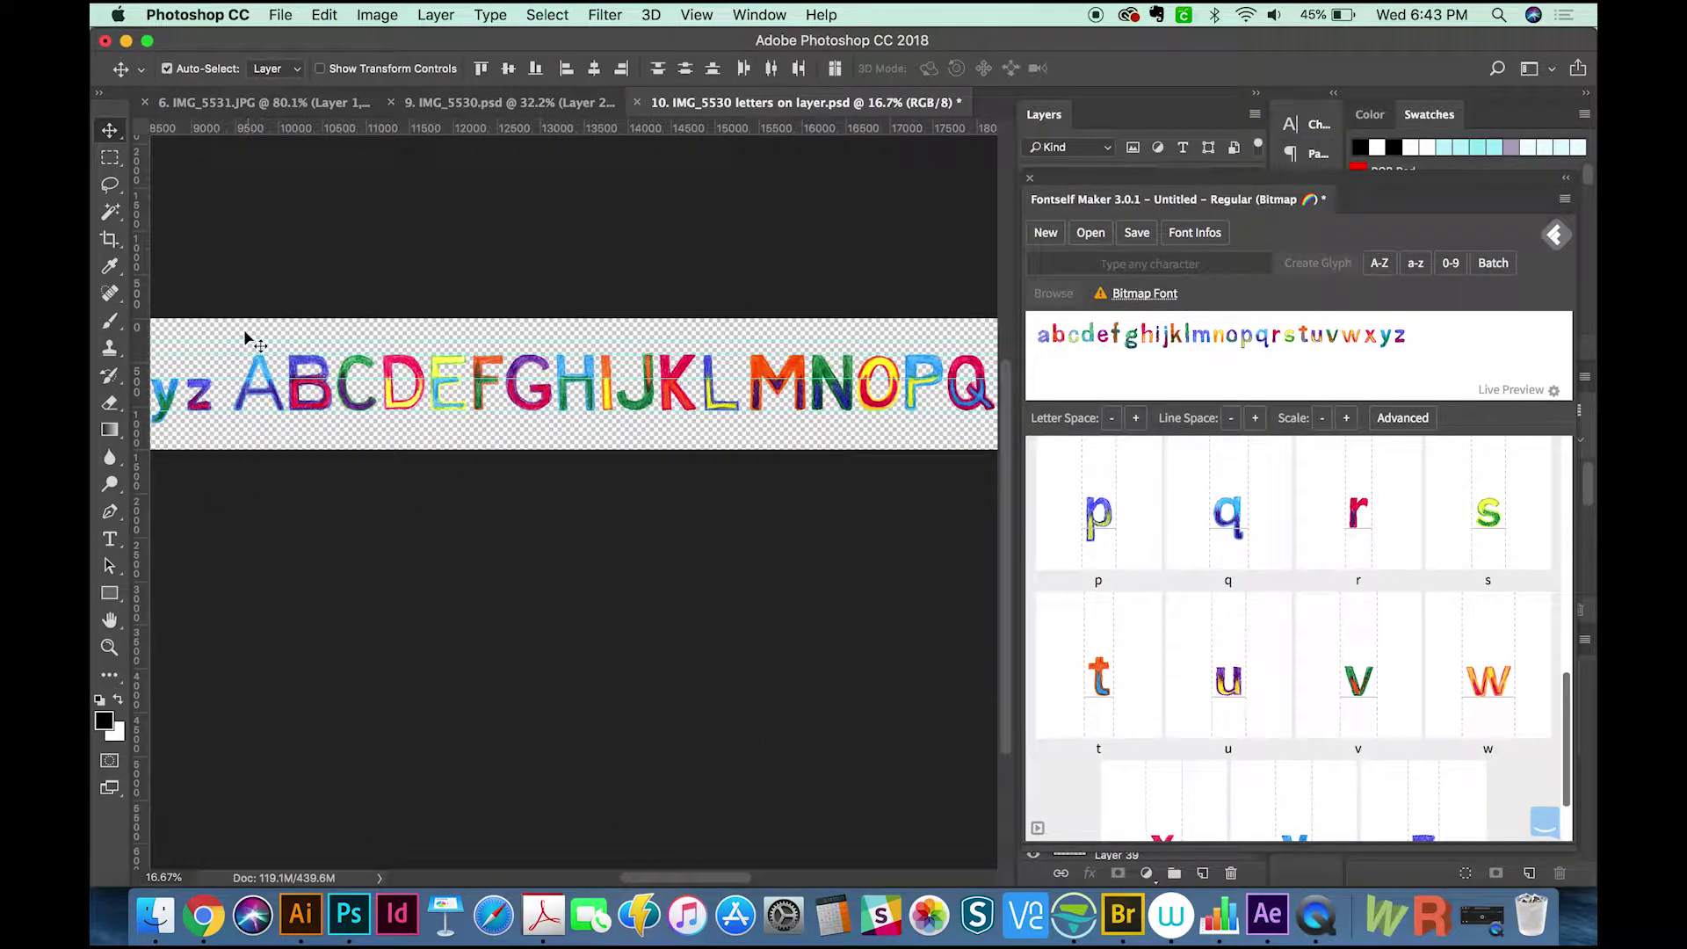
pyautogui.moveTo(245, 334); pyautogui.dragTo(843, 378)
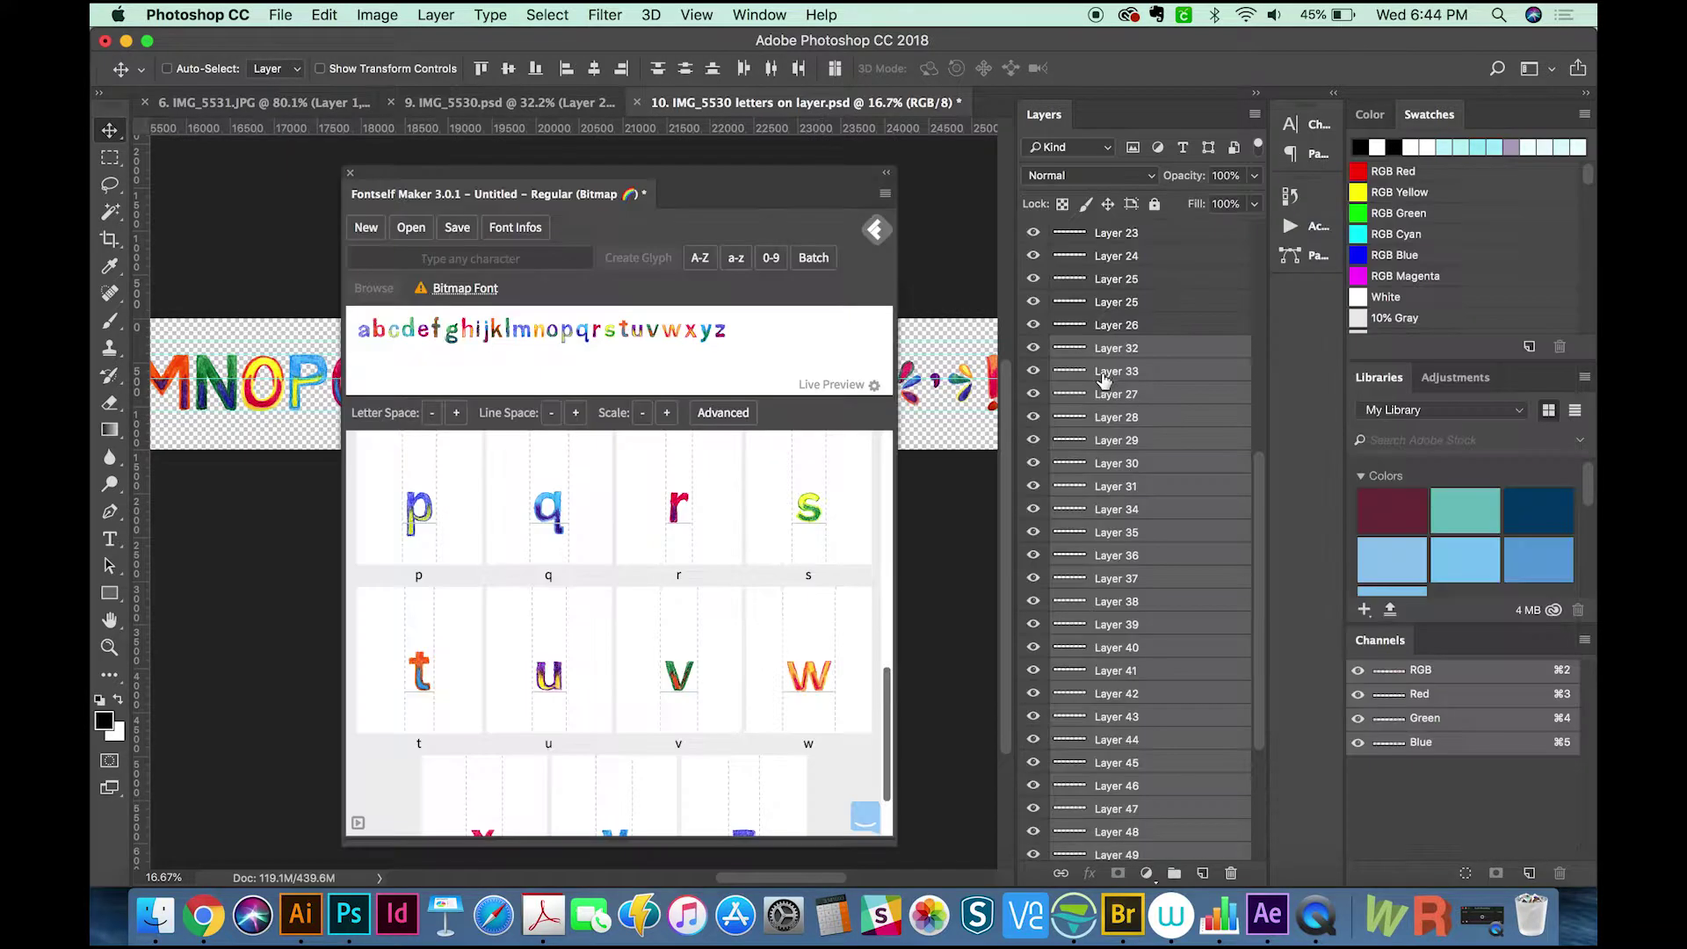
pyautogui.moveTo(1104, 379); pyautogui.dragTo(562, 457)
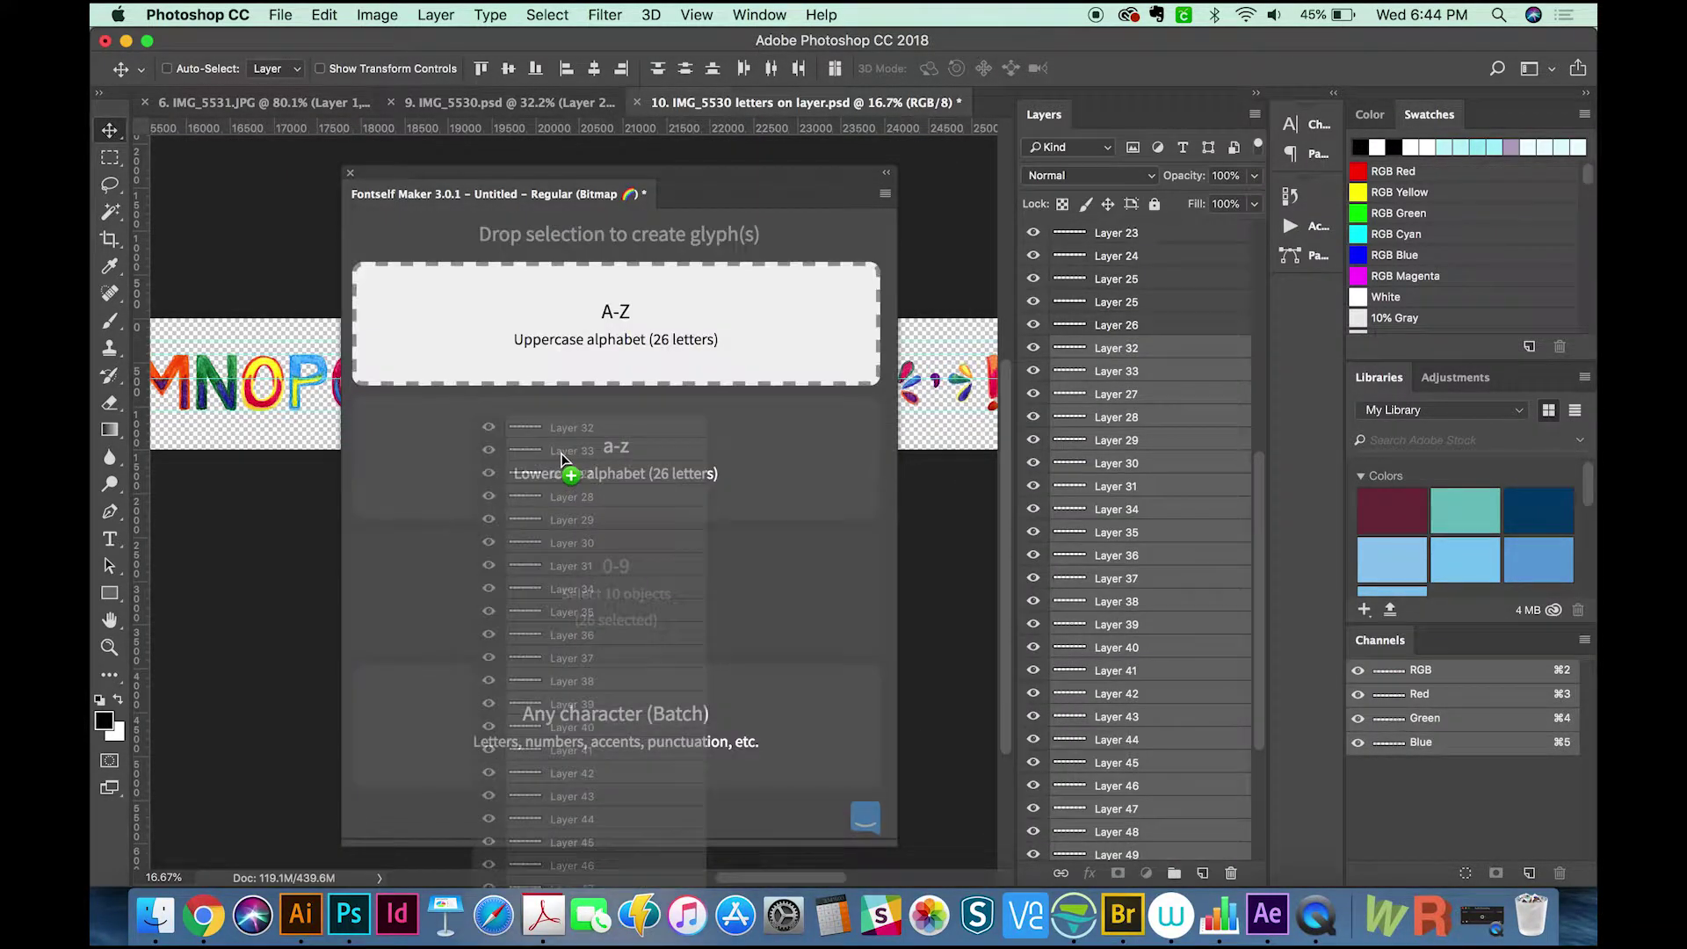
pyautogui.moveTo(562, 457); pyautogui.dragTo(564, 465)
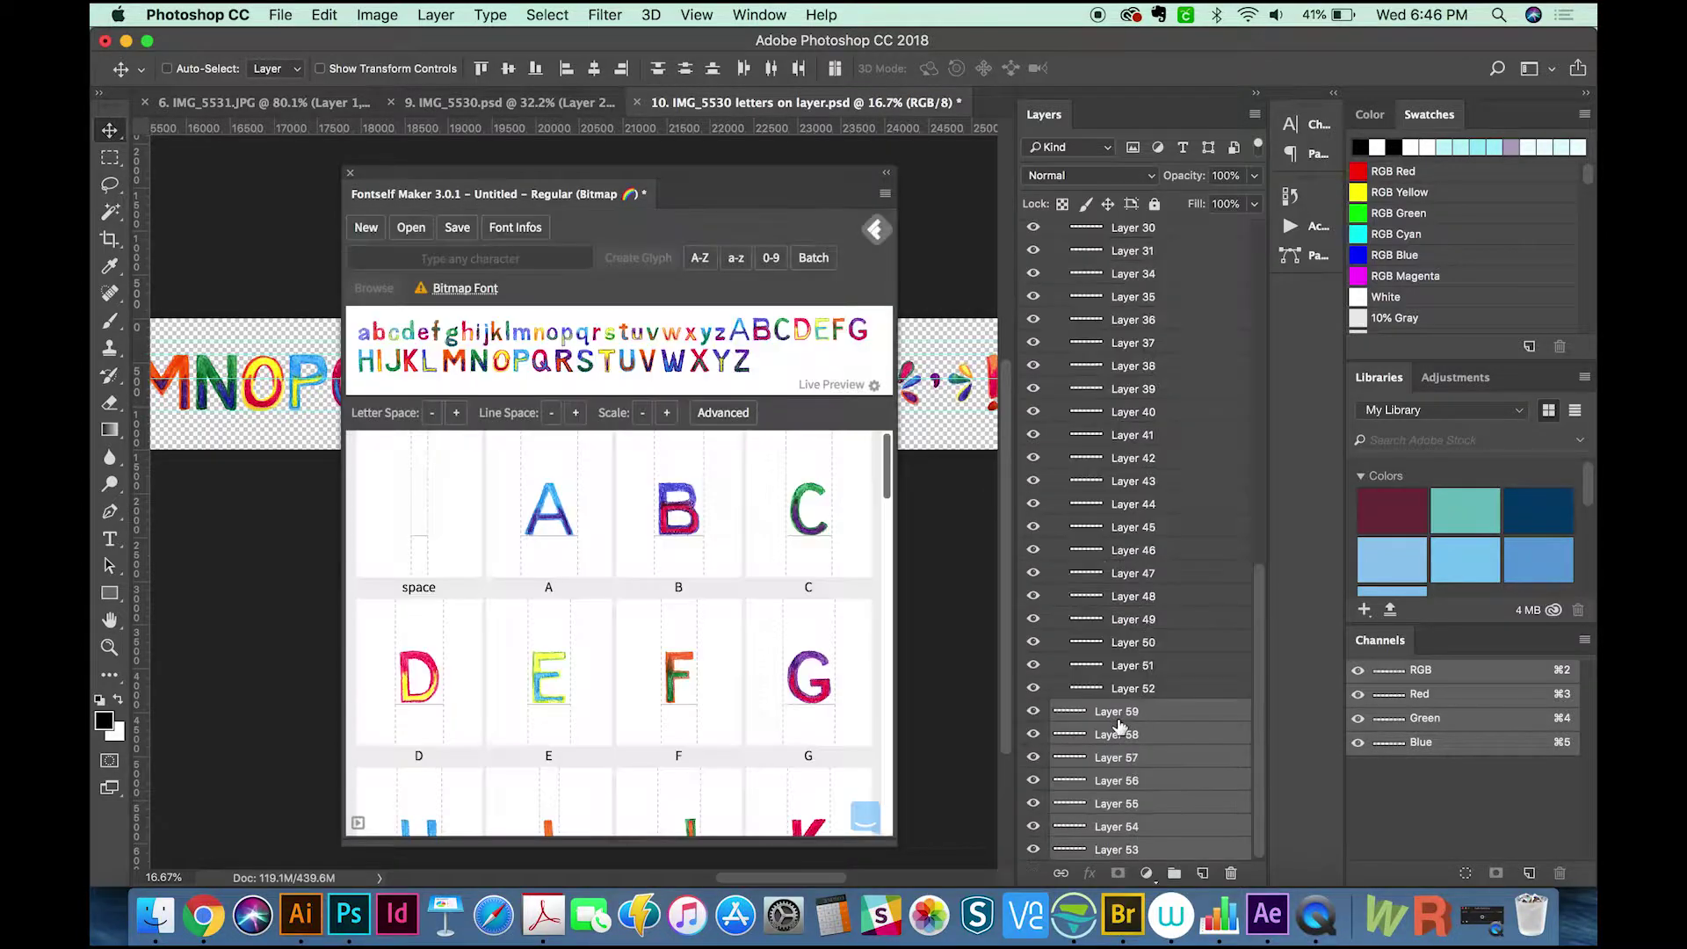
# Step: Import Layers 53 to 59 with the hearts, petals and punctuation as a batch of any characters and go to them in the glyph list
pyautogui.moveTo(1116, 716); pyautogui.dragTo(615, 739)
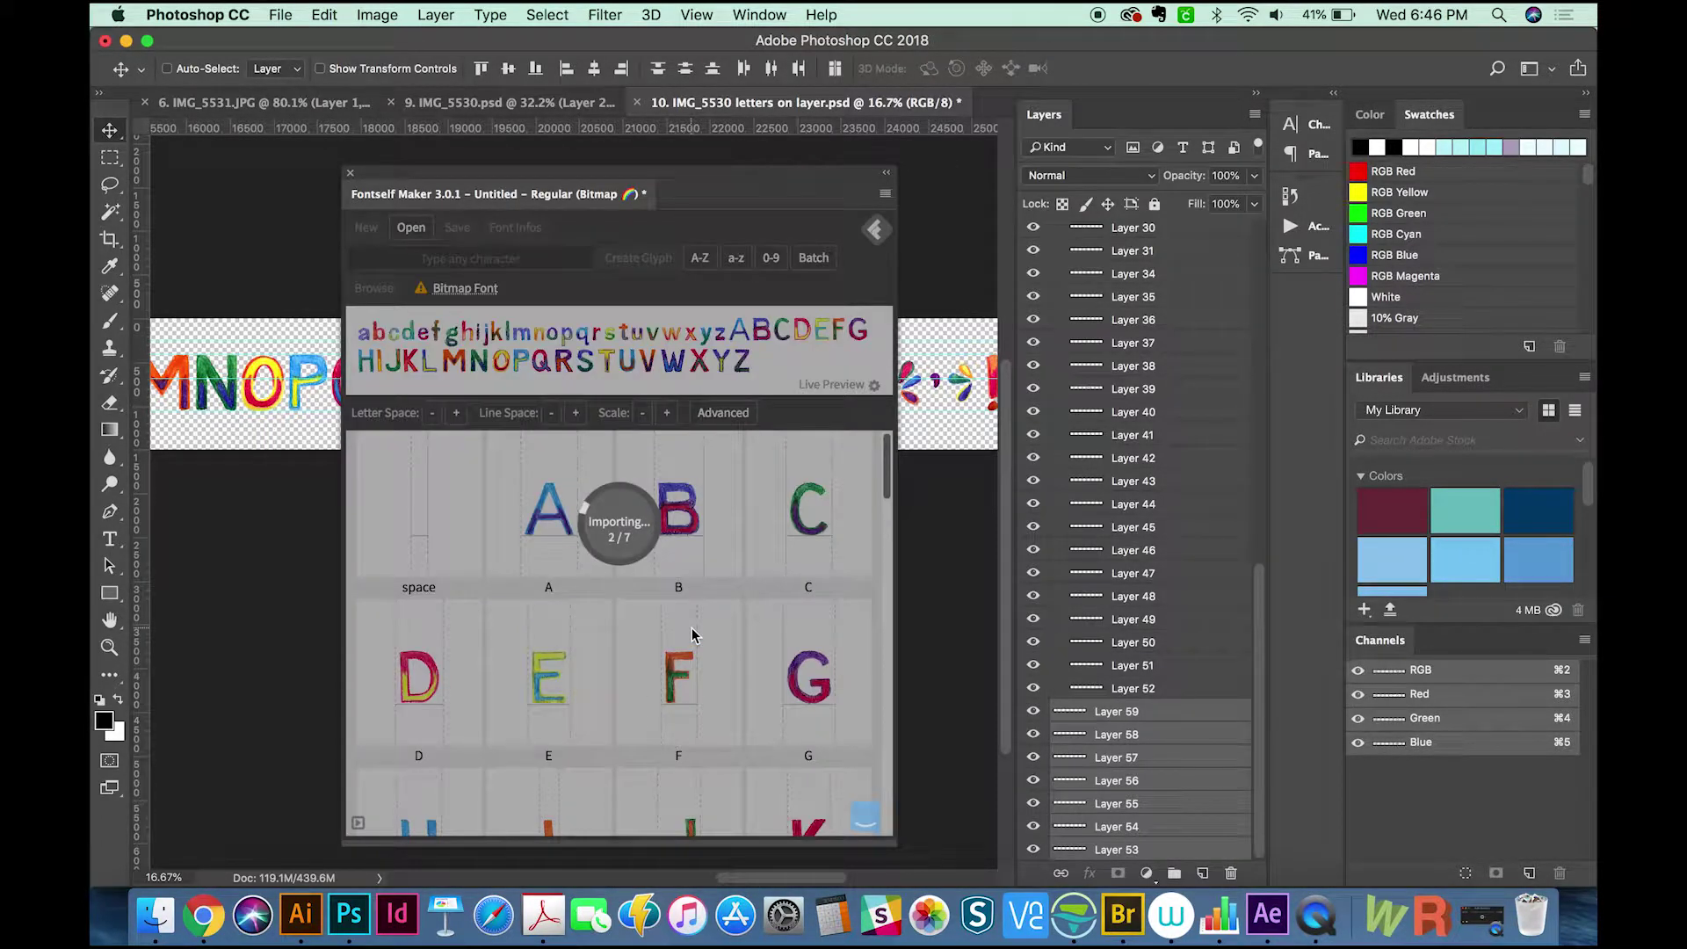
pyautogui.moveTo(883, 463); pyautogui.dragTo(881, 800)
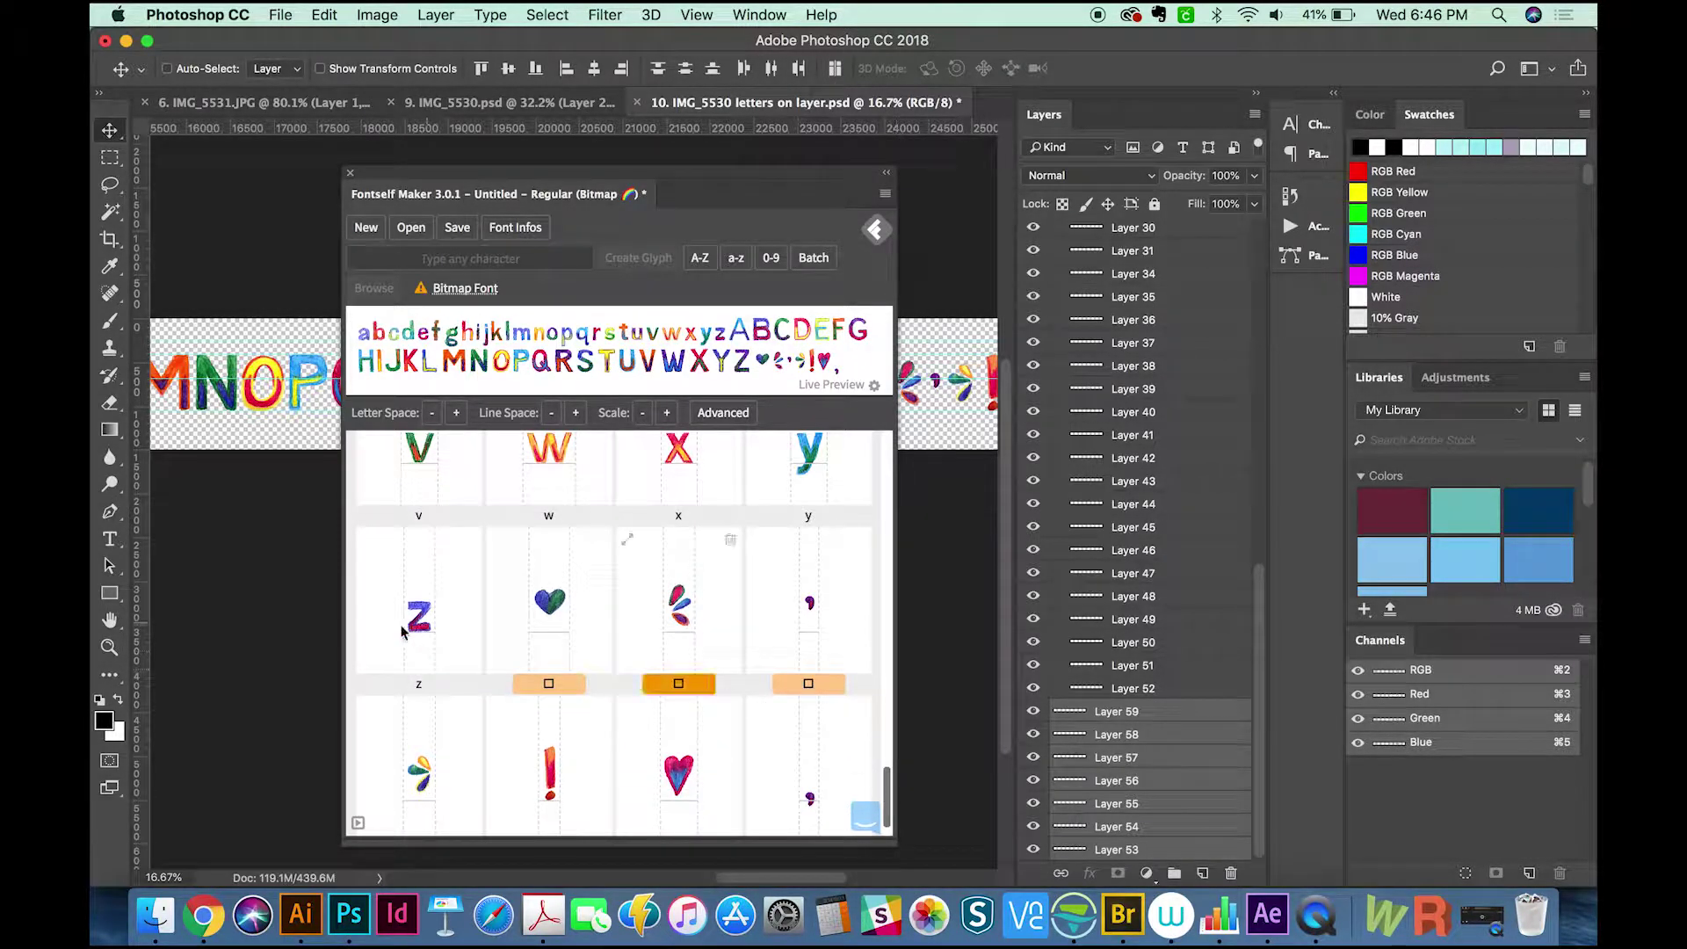
# Step: Assign the apostrophe, comma and exclamation mark characters to the matching punctuation glyphs in the batch
pyautogui.click(527, 682)
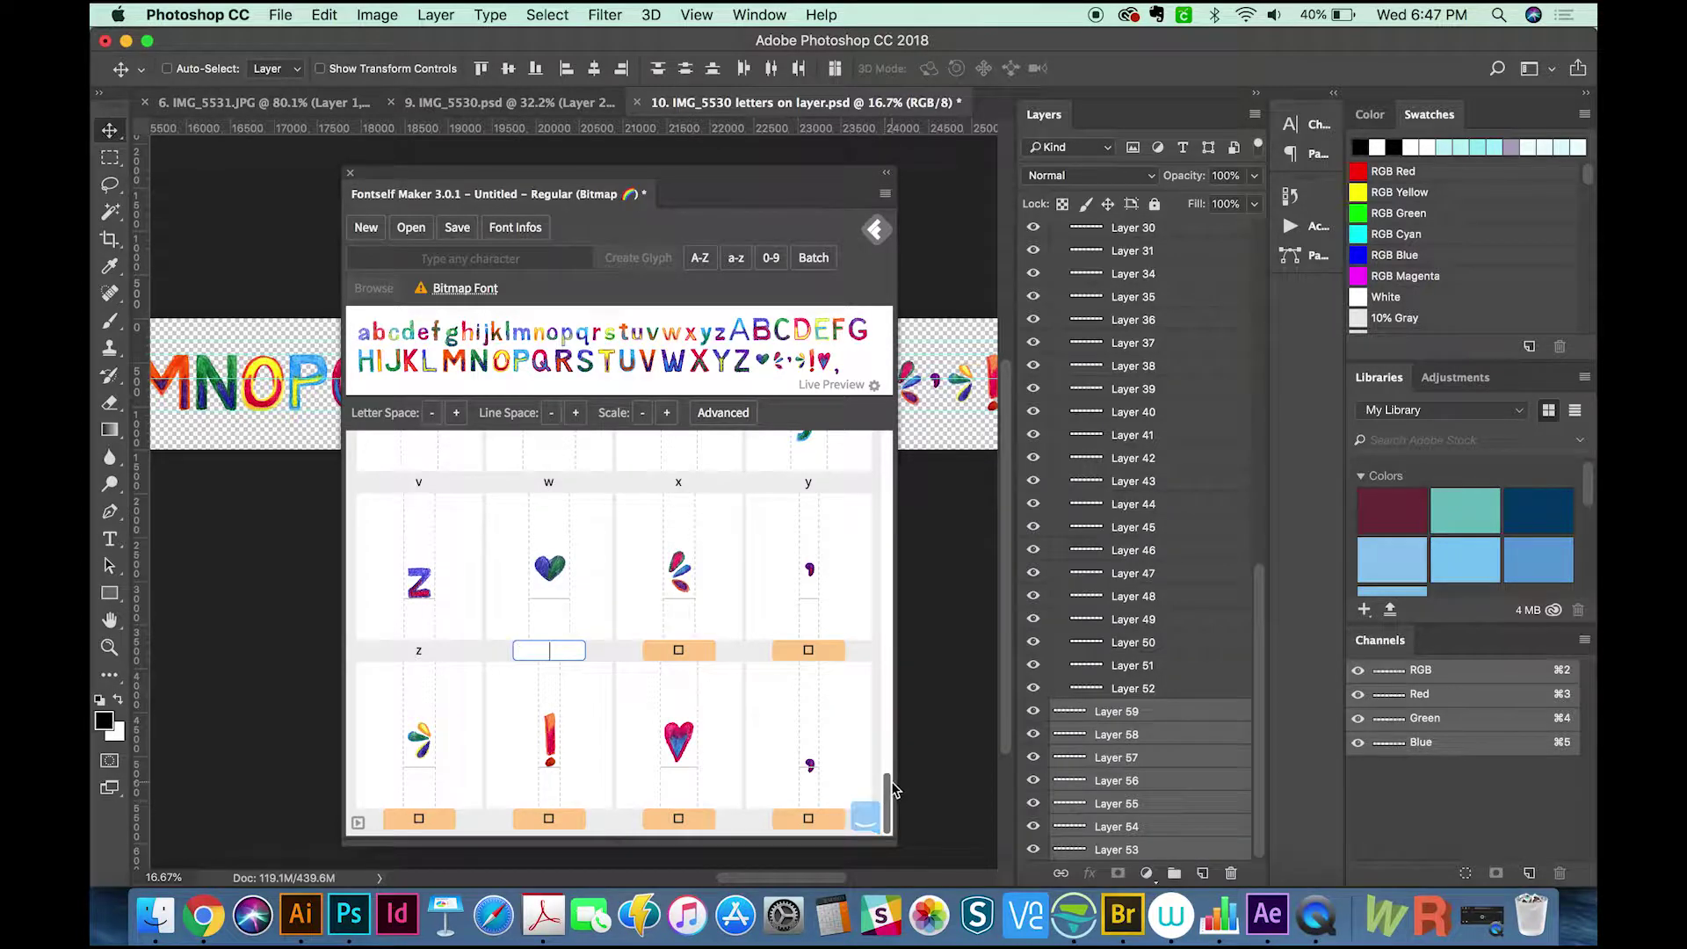
pyautogui.click(808, 650)
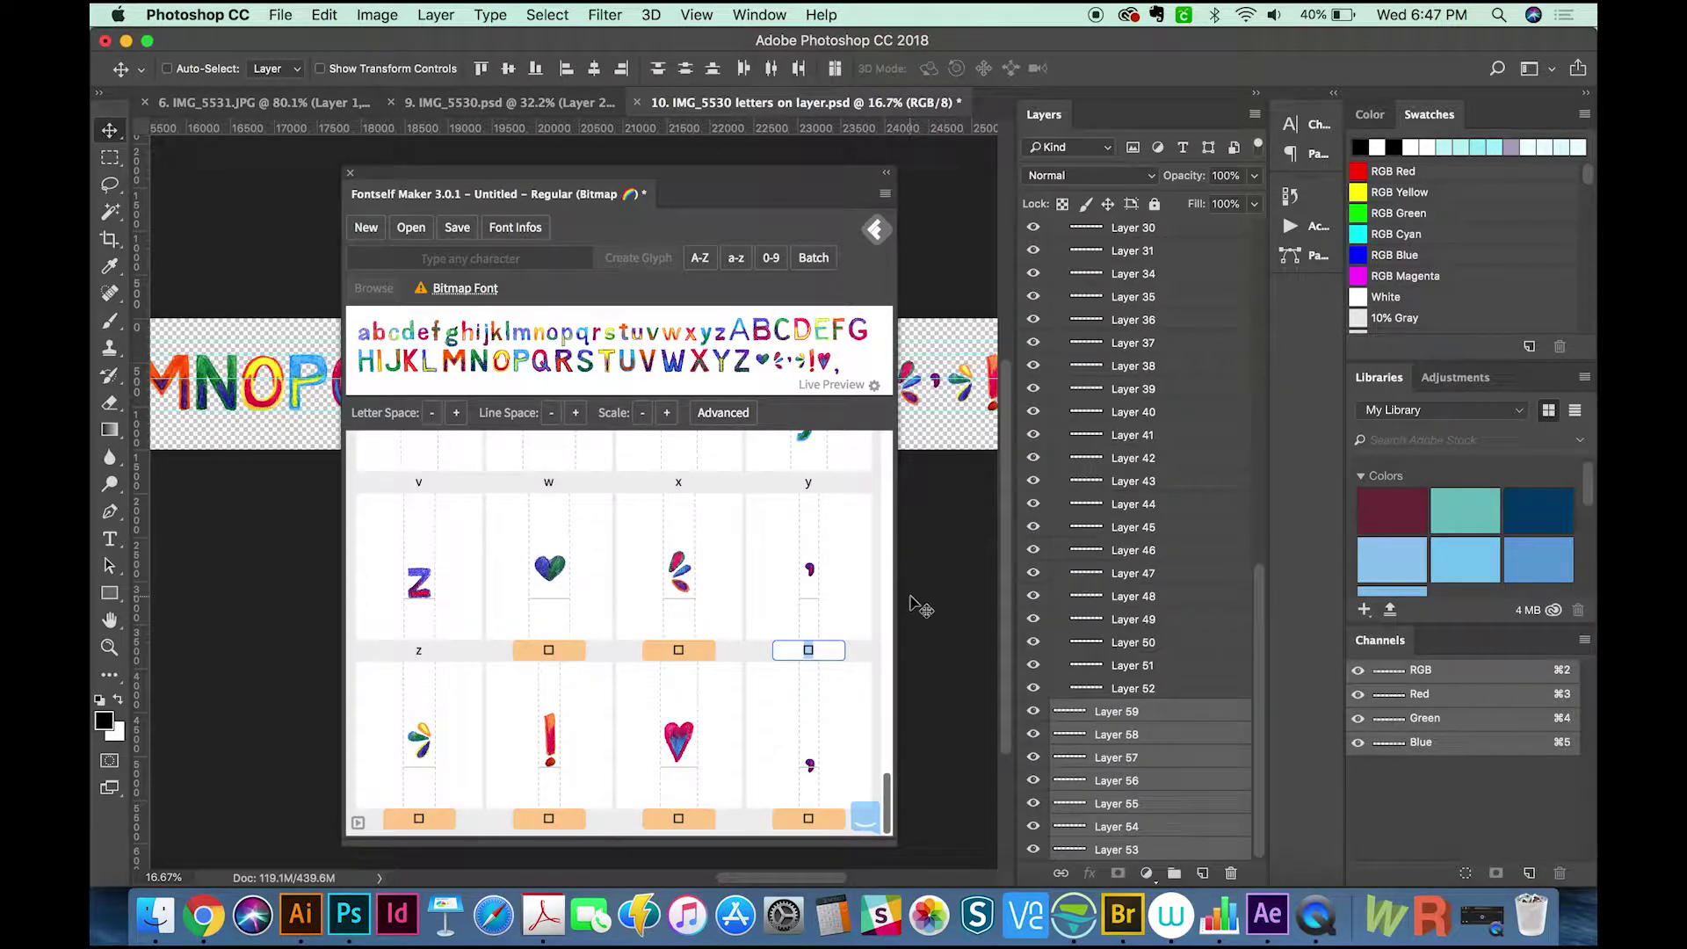
pyautogui.write("'")
pyautogui.click(812, 818)
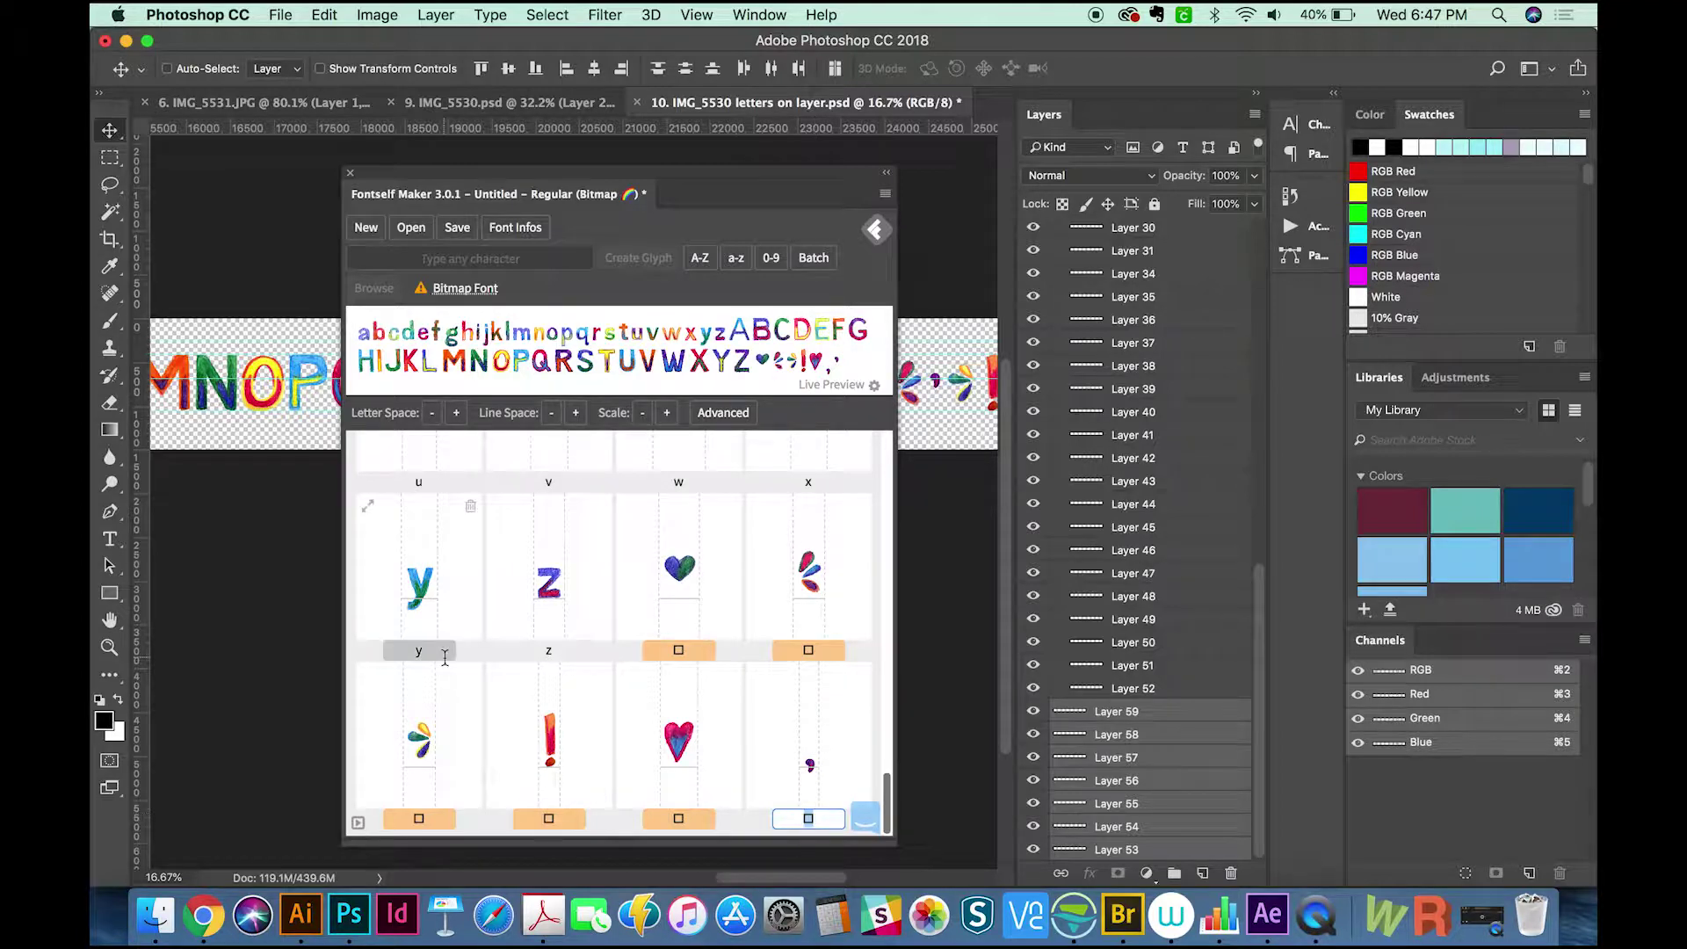
pyautogui.click(549, 818)
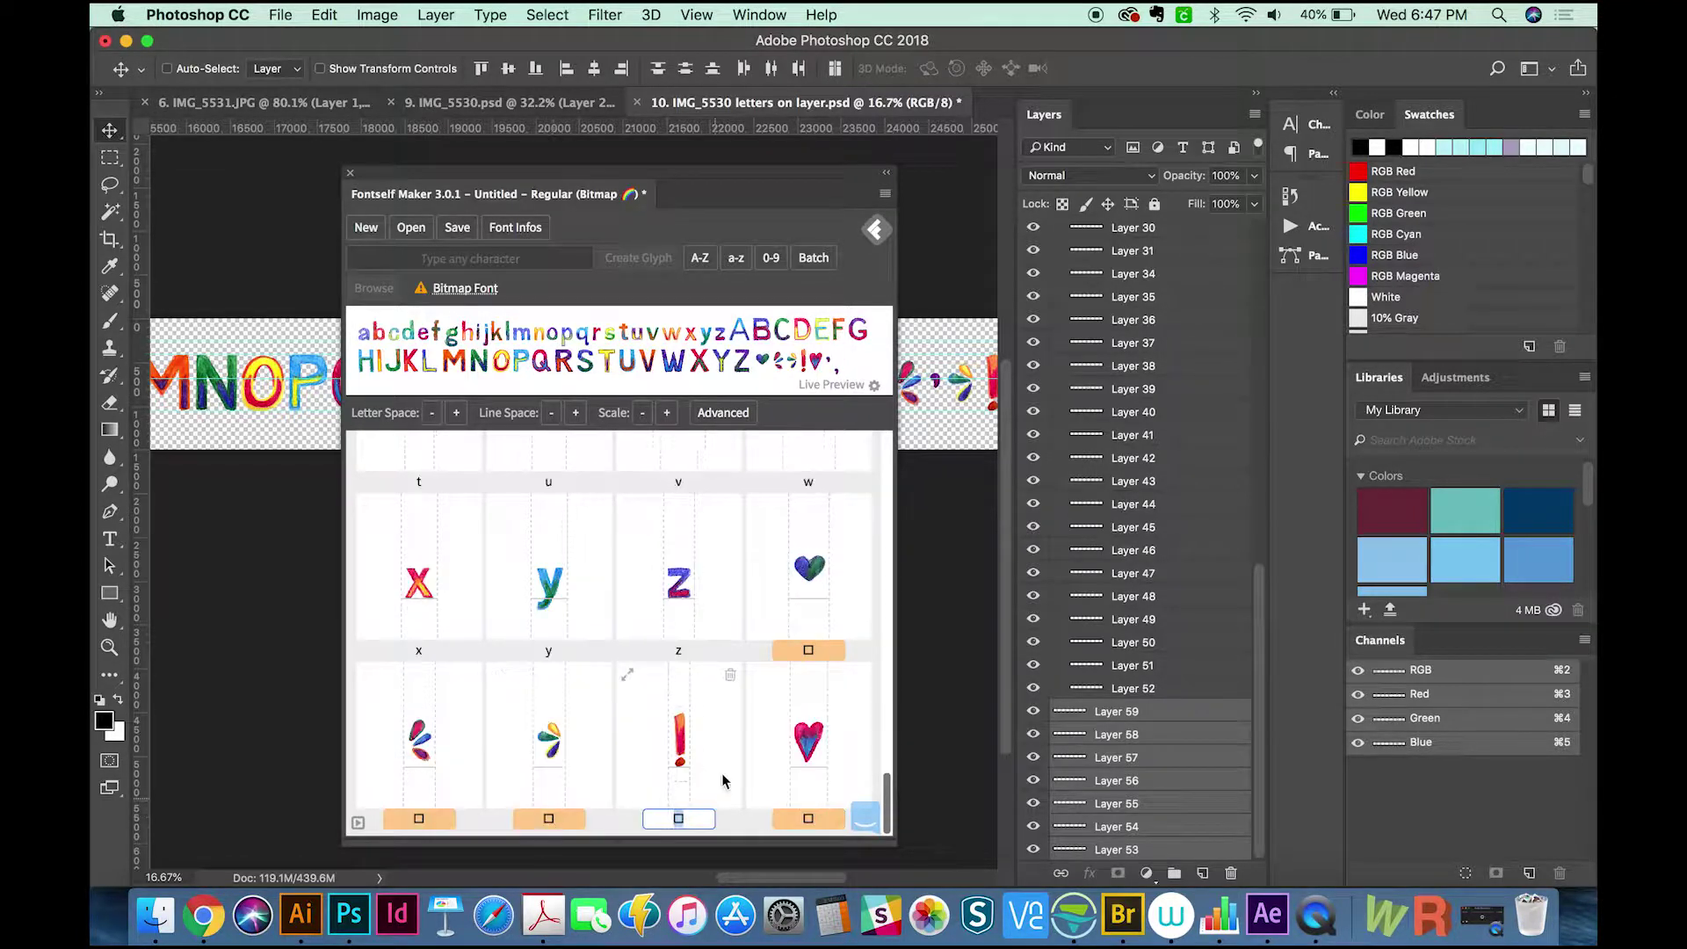
pyautogui.write('!')
# Step: Assign @ to the blue-green heart, # and $ to the two petal glyphs, and % to the pink heart
pyautogui.click(814, 649)
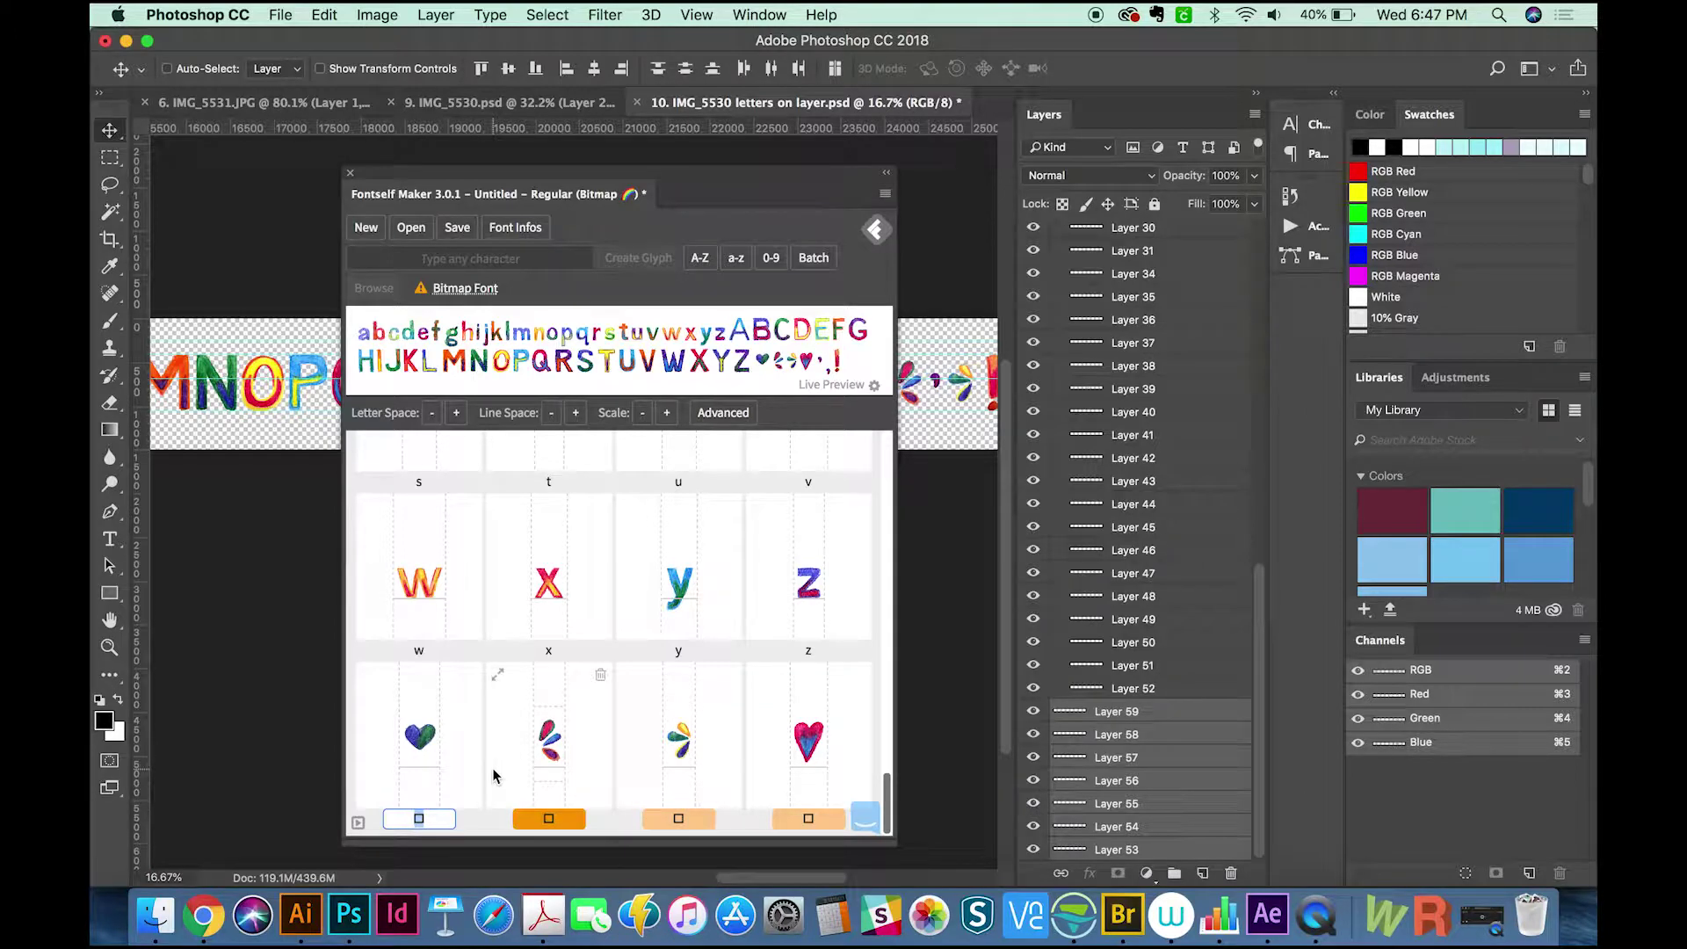
pyautogui.press('Tab')
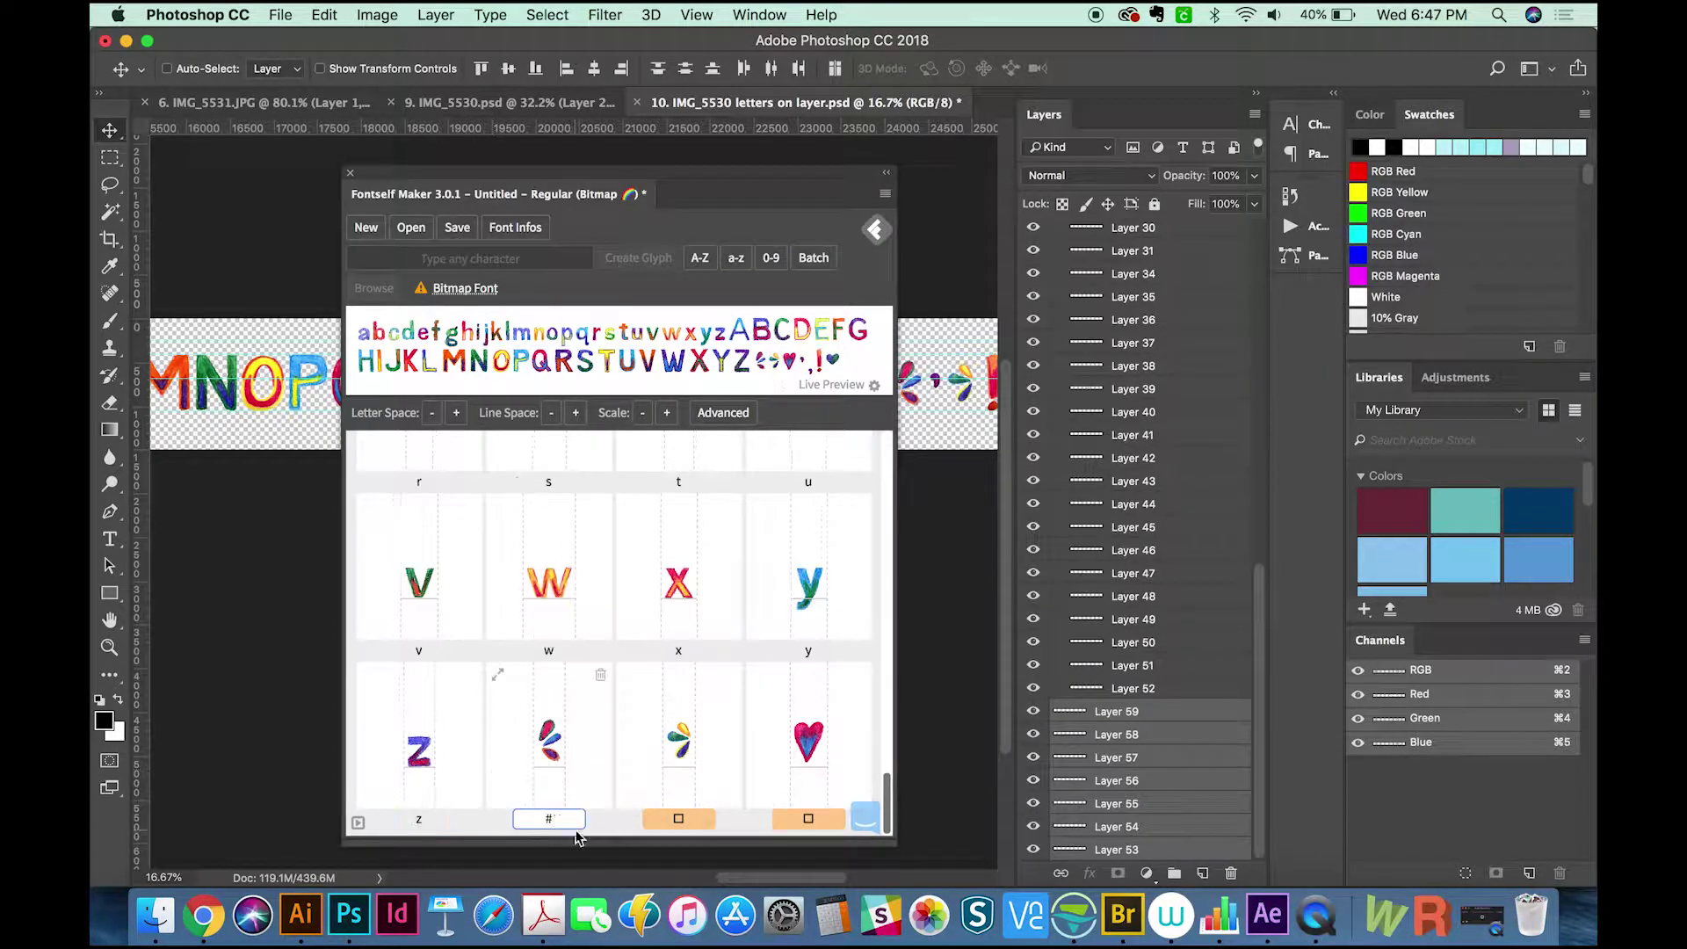
pyautogui.write('#')
pyautogui.click(685, 812)
pyautogui.click(683, 823)
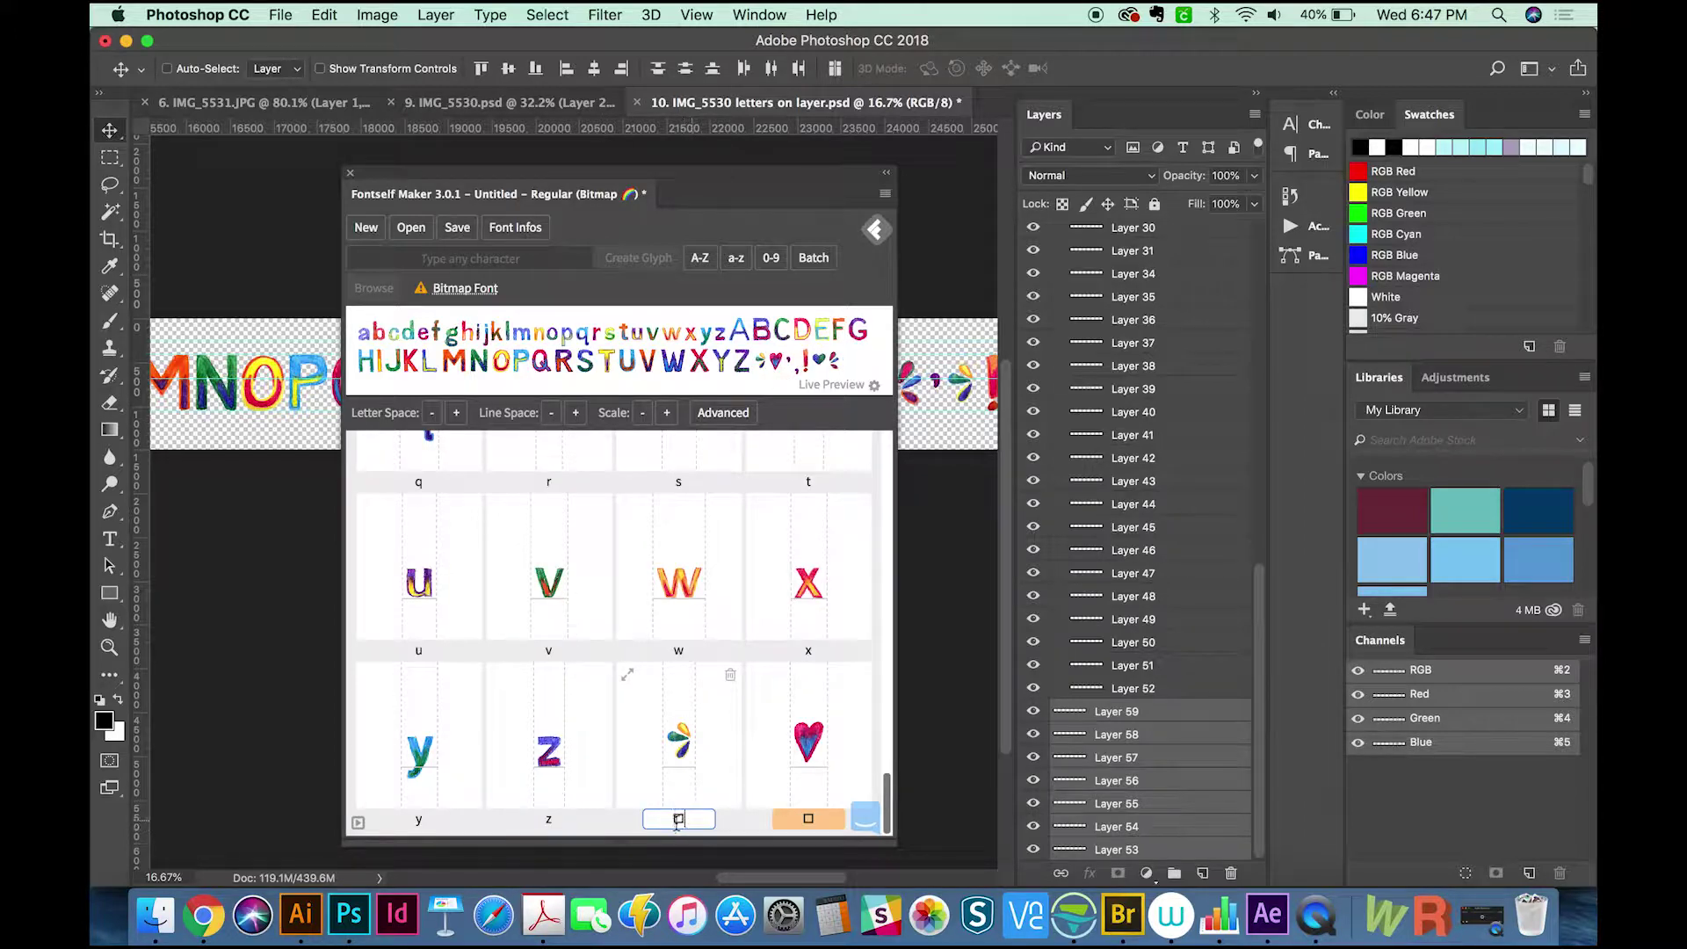
pyautogui.write('[')
pyautogui.click(797, 820)
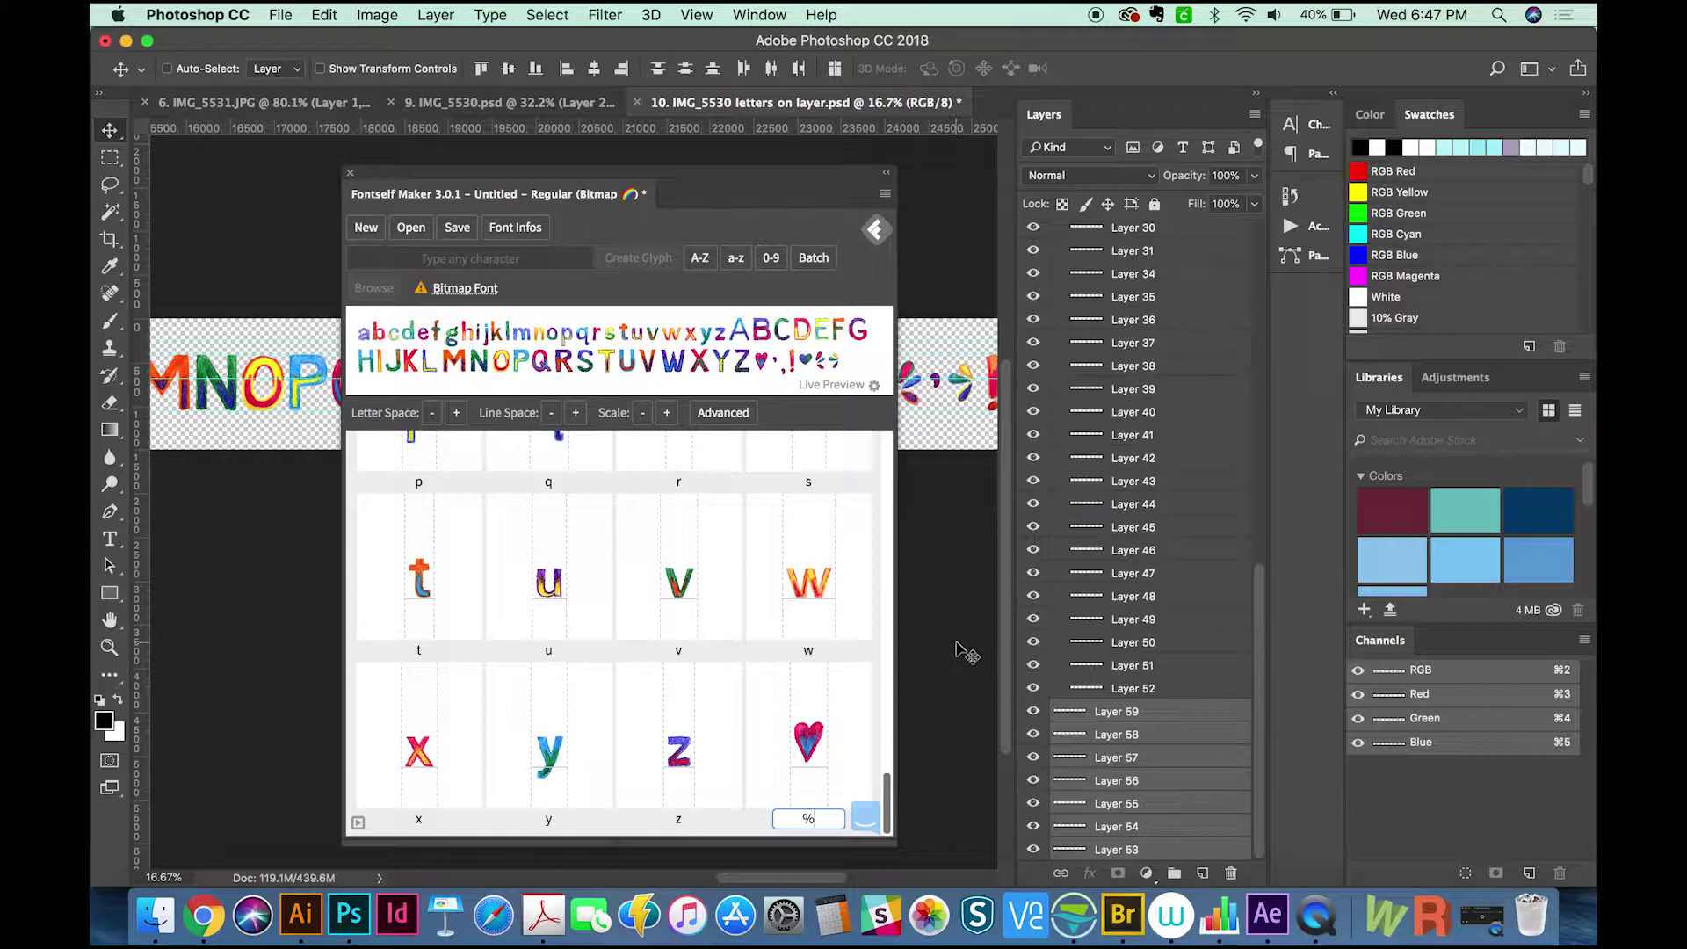
pyautogui.write('%')
pyautogui.press('Return')
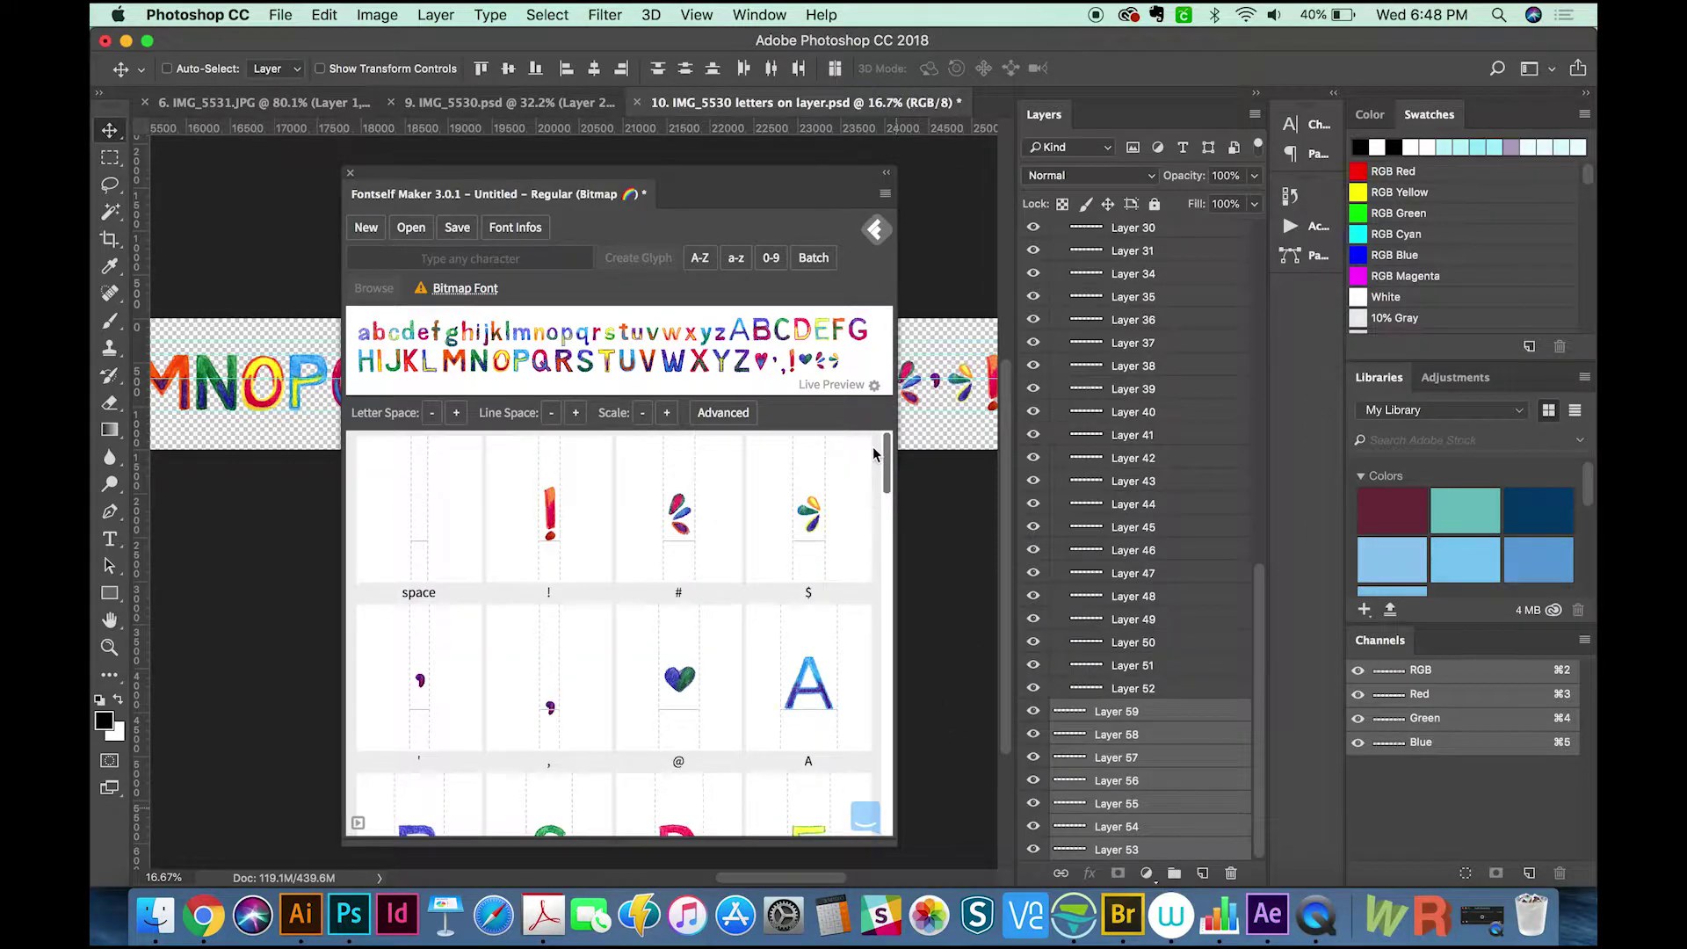
# Step: Look through the glyph list and save the font under the name Painting as Painting.otf on the Desktop
pyautogui.scroll(-6, 865, 580)
pyautogui.scroll(-3, 866, 580)
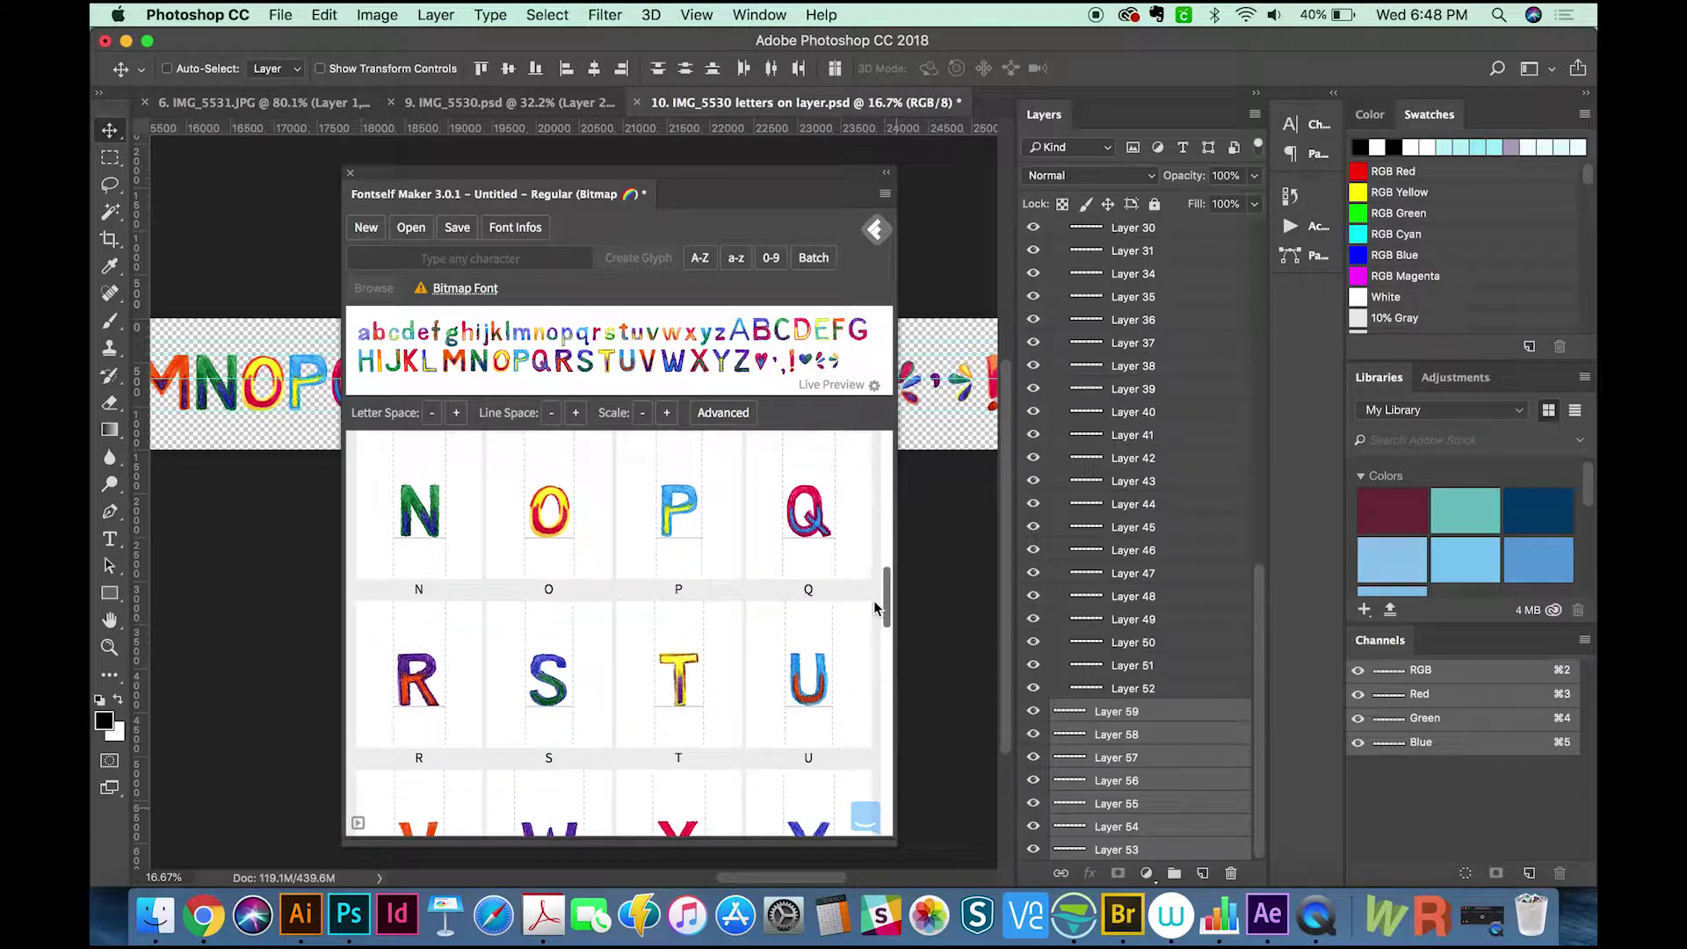
pyautogui.scroll(-1, 879, 598)
pyautogui.click(441, 231)
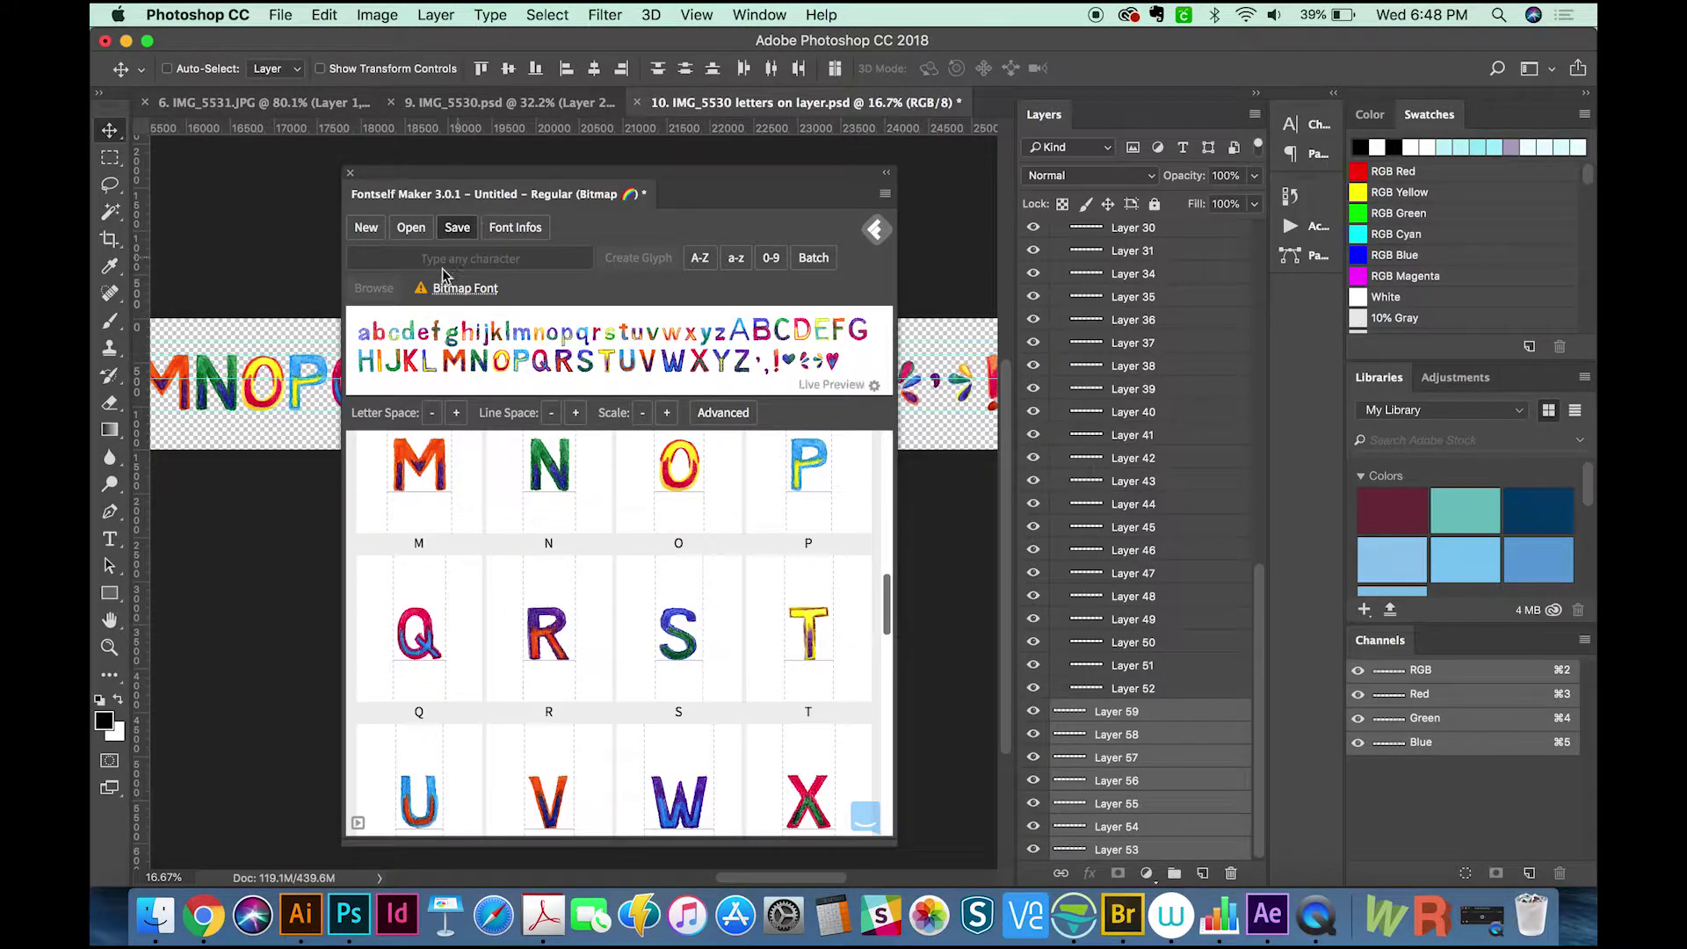
pyautogui.write('Painting')
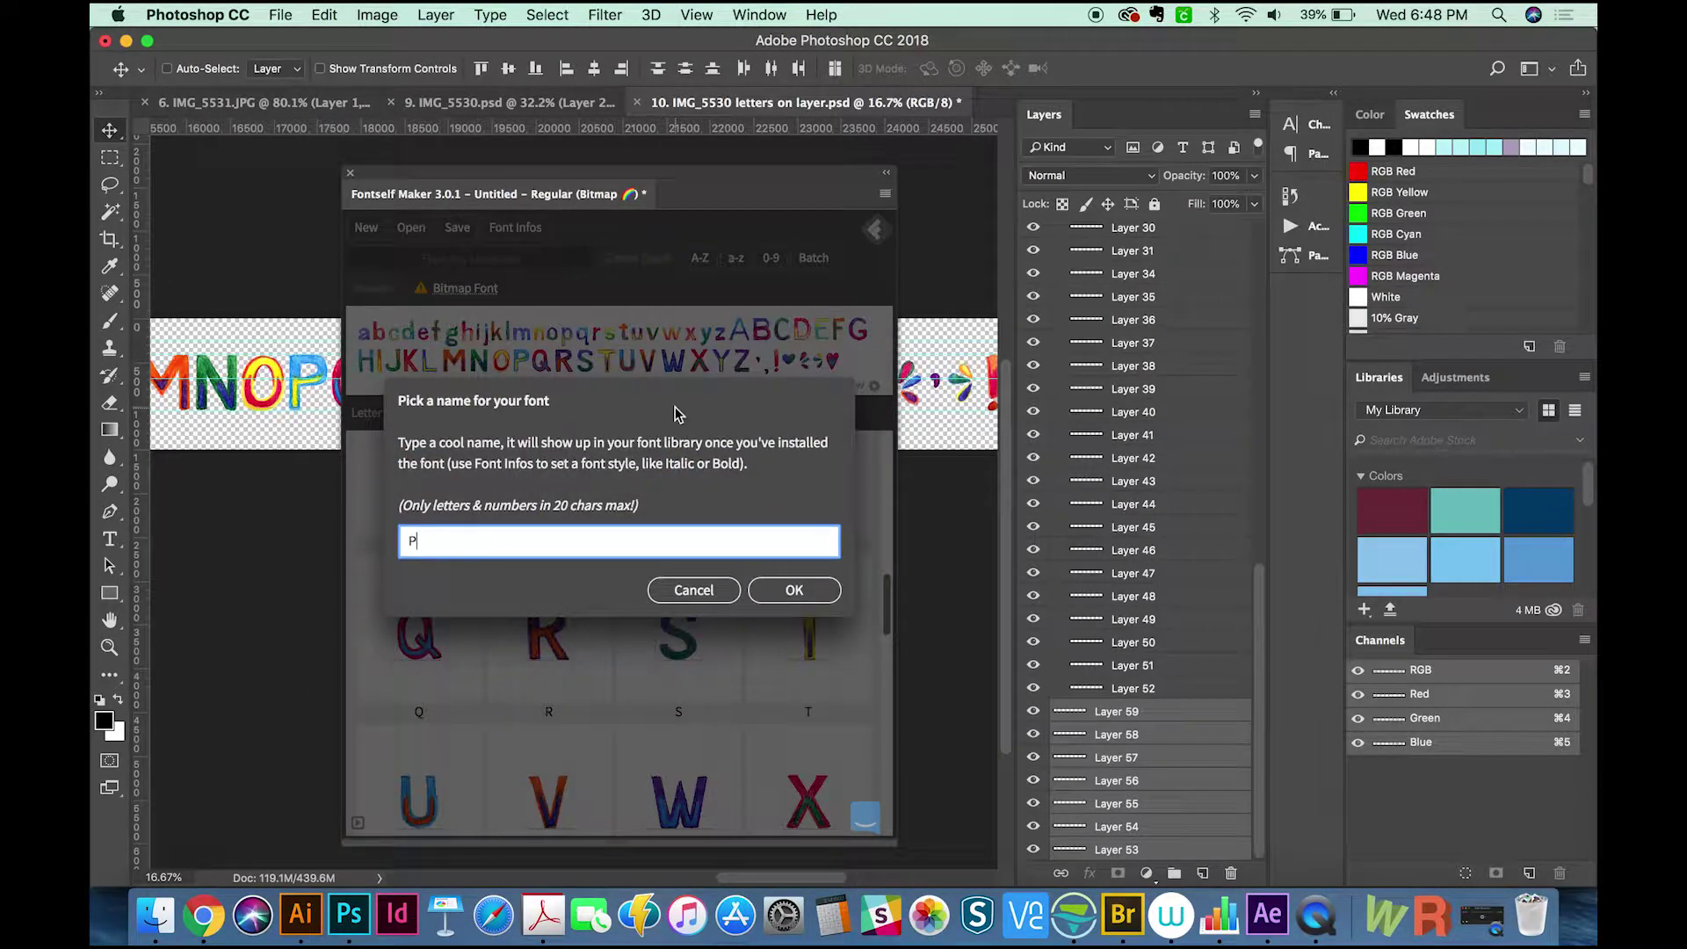
pyautogui.click(793, 589)
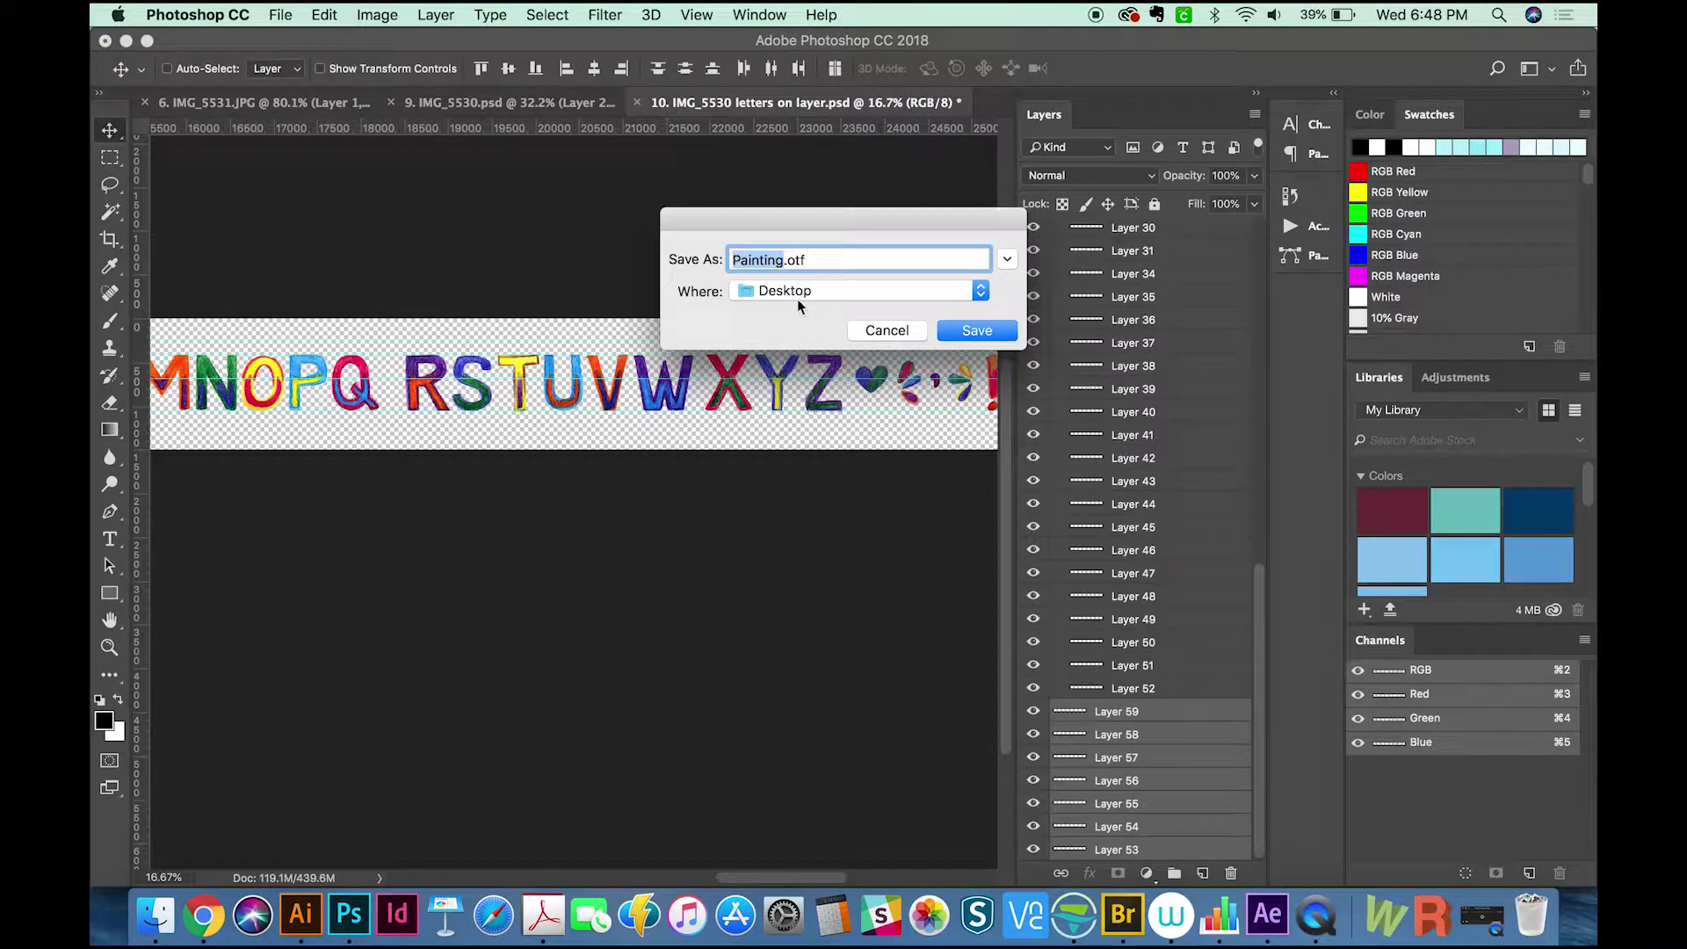
pyautogui.click(1004, 333)
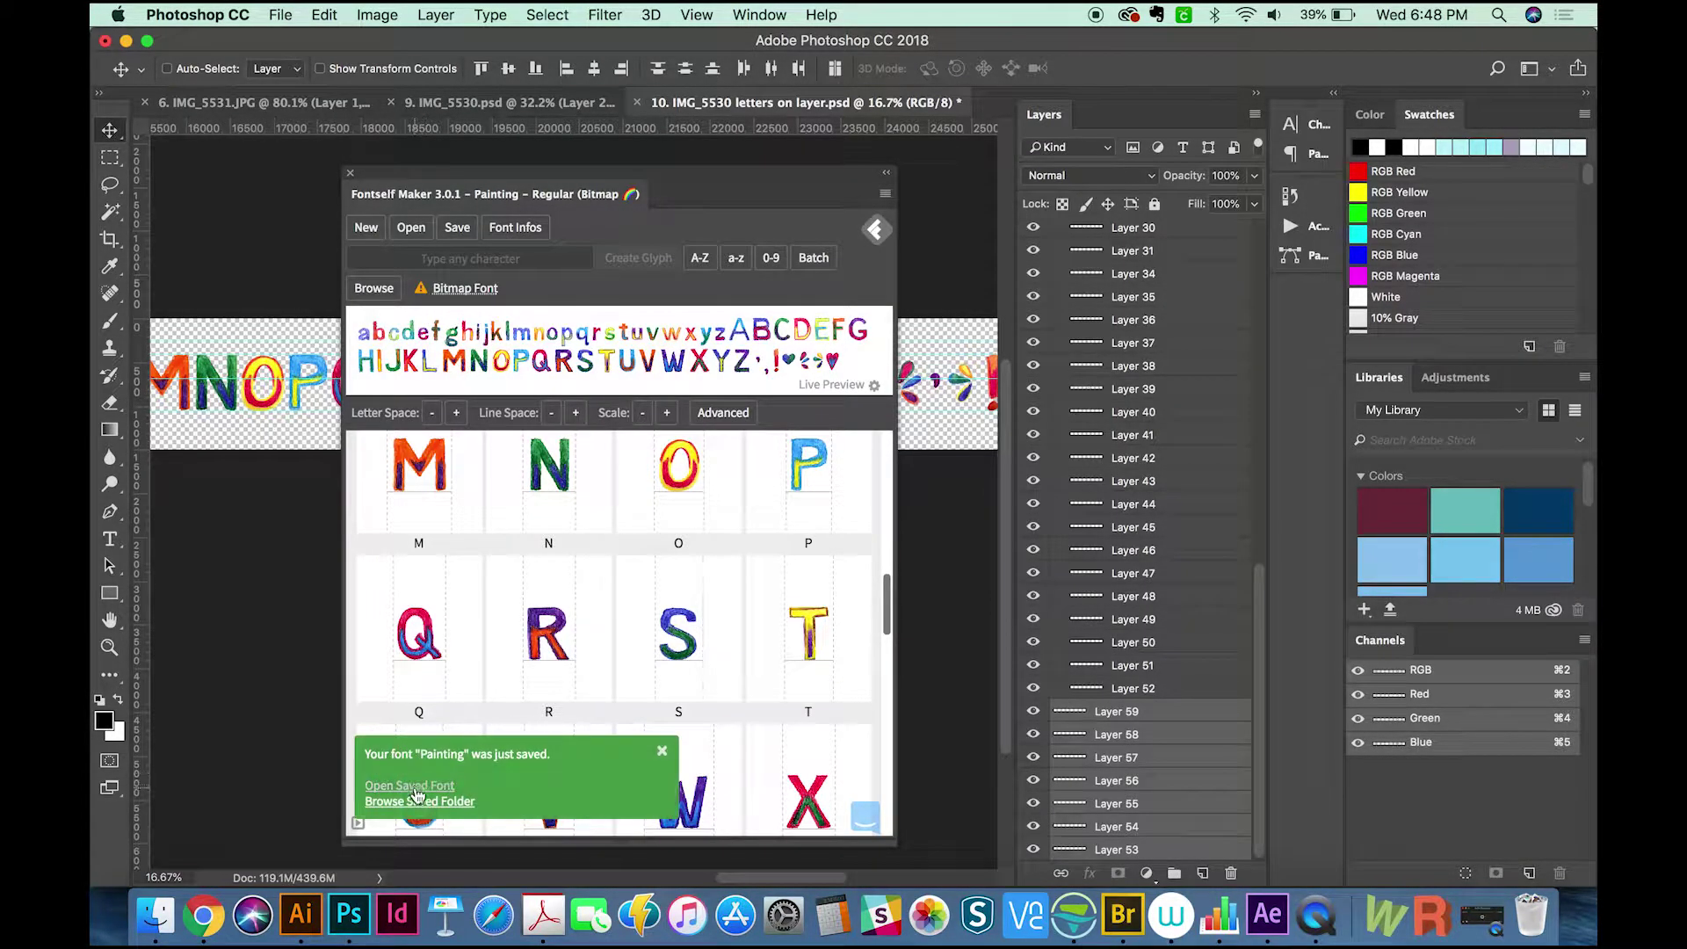
# Step: Open the saved Painting font, install it in Font Book and switch to Illustrator
pyautogui.click(422, 787)
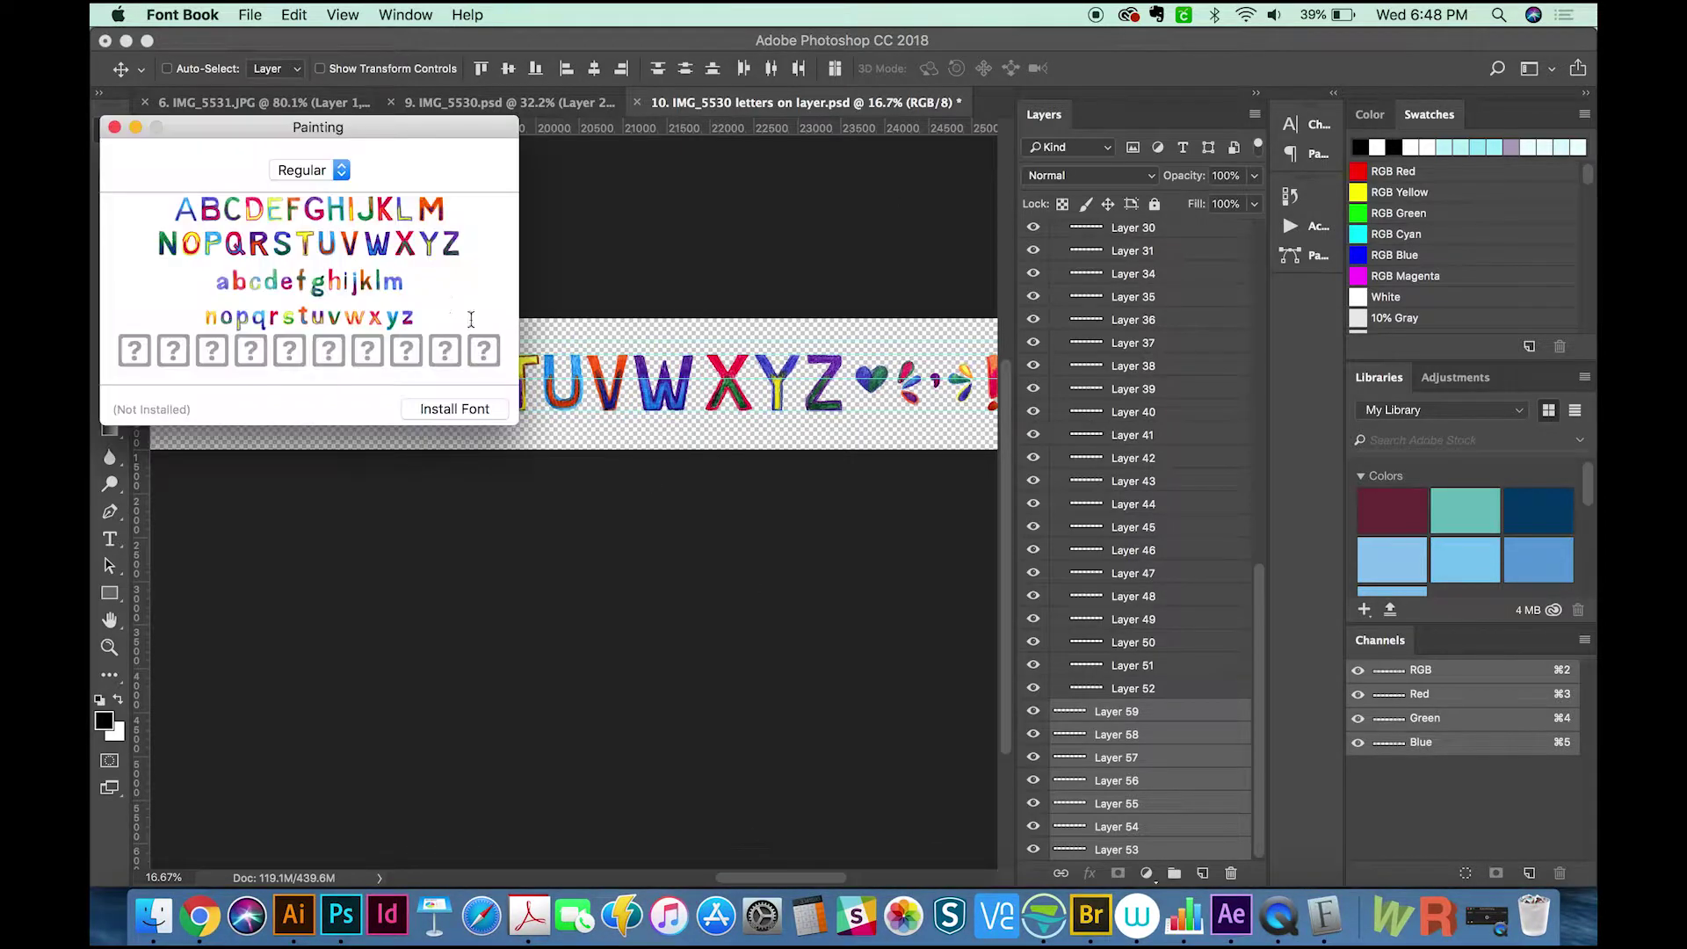
pyautogui.click(485, 411)
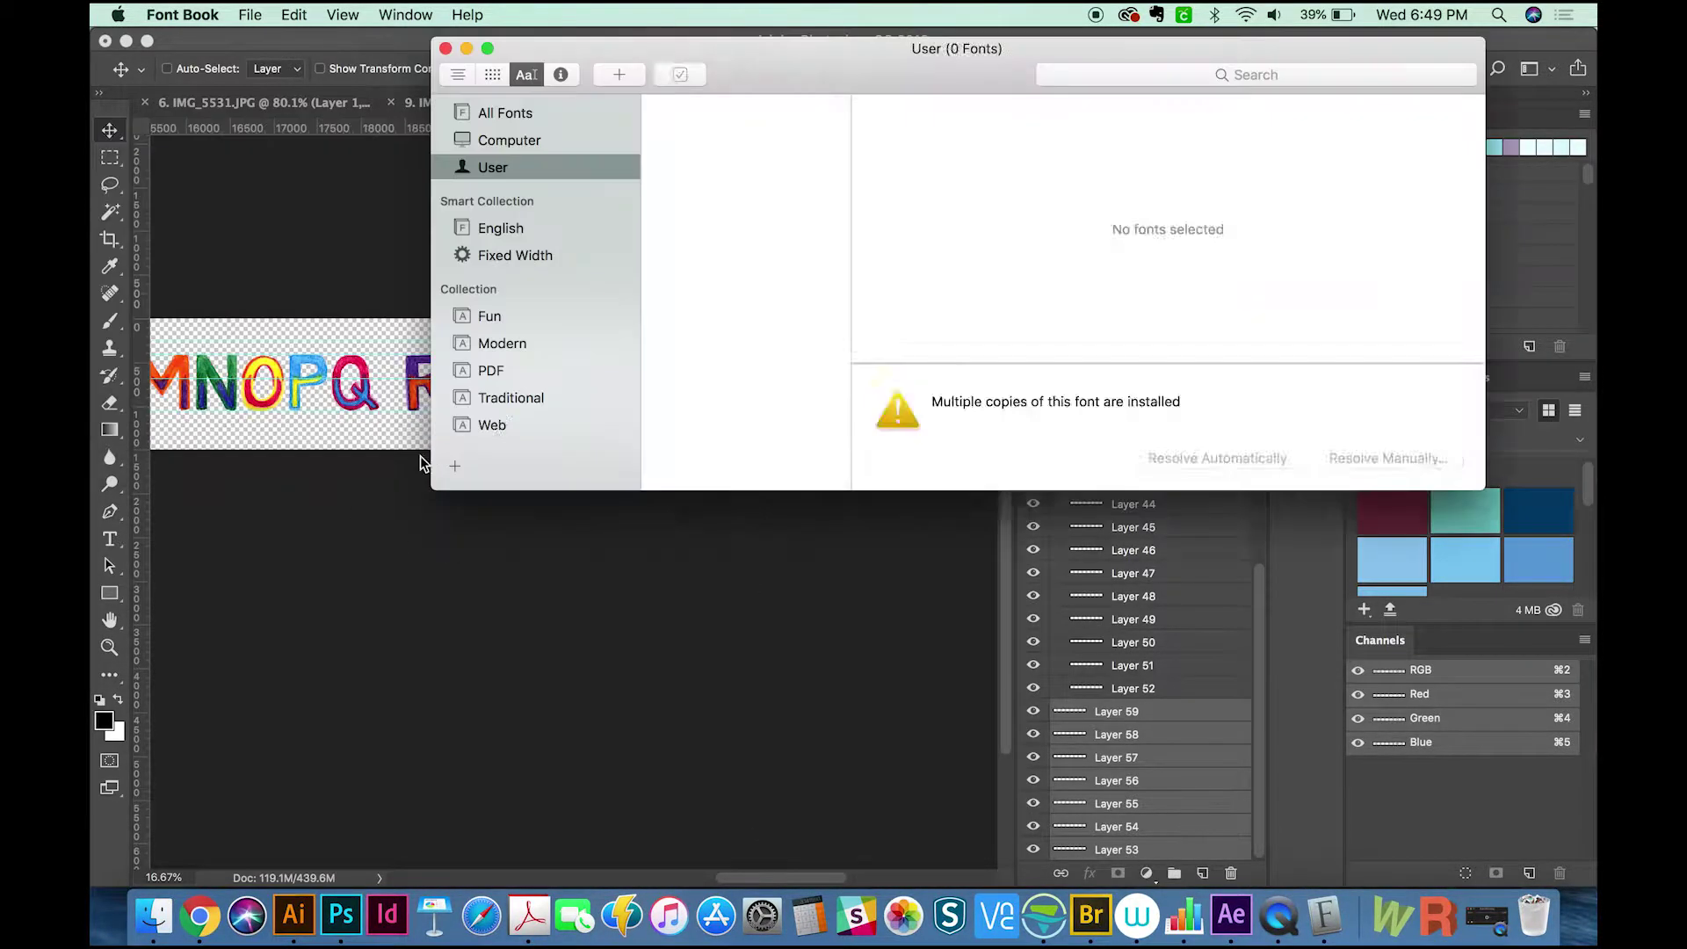
pyautogui.click(294, 914)
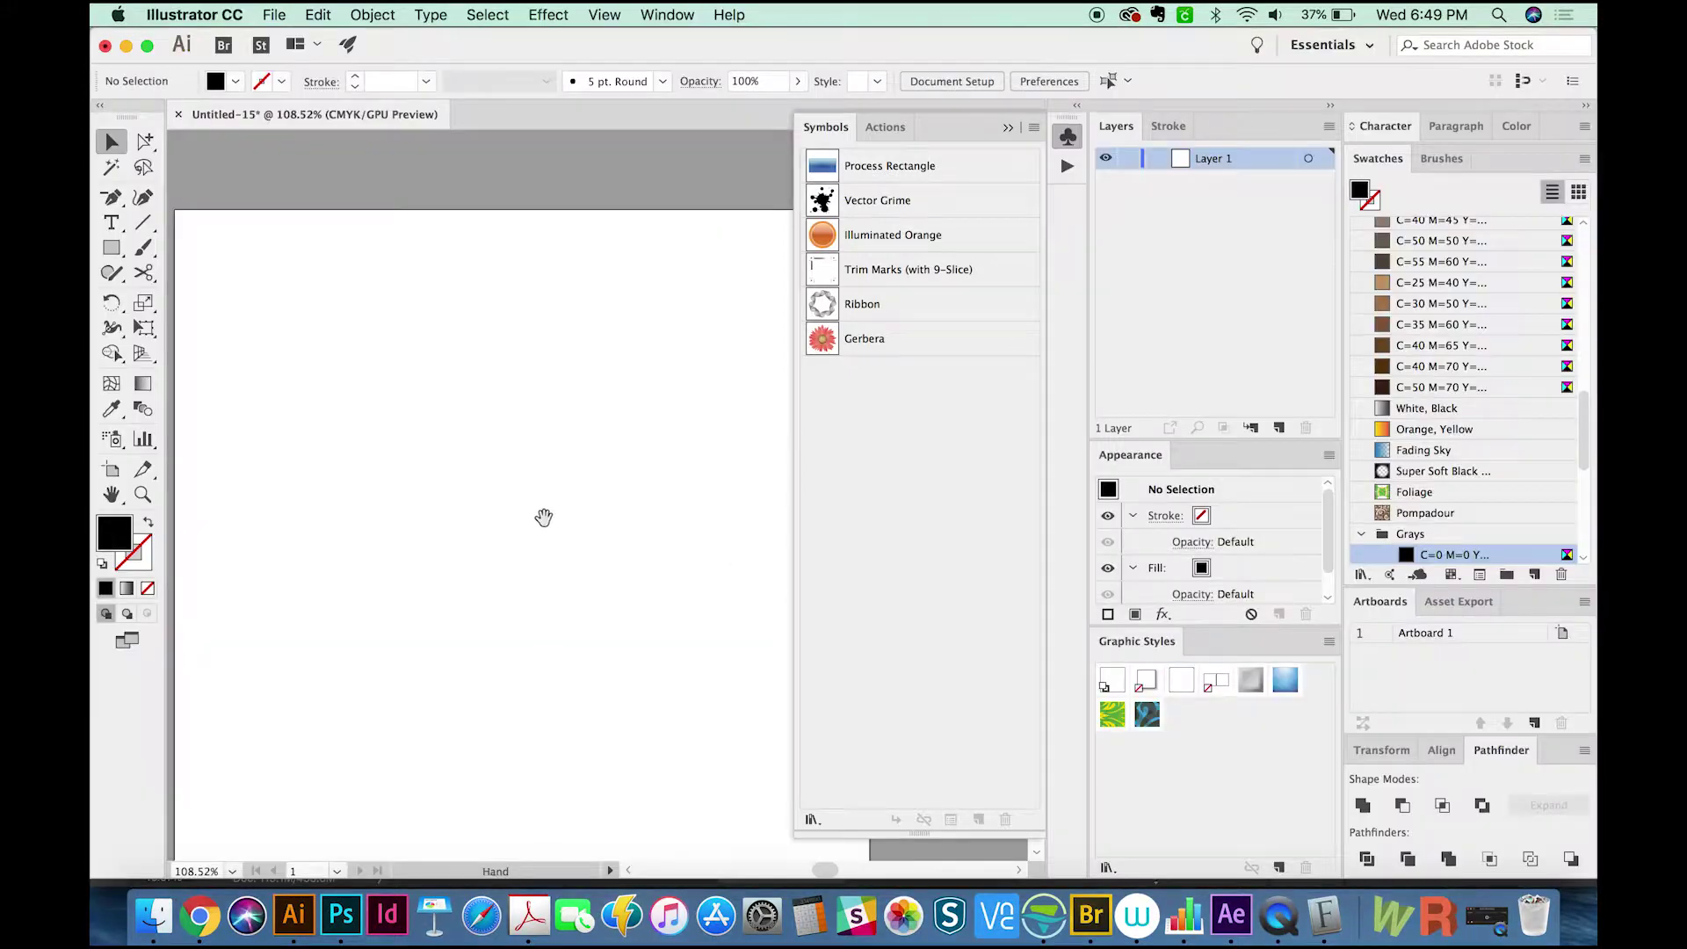
pyautogui.moveTo(543, 516); pyautogui.dragTo(588, 486)
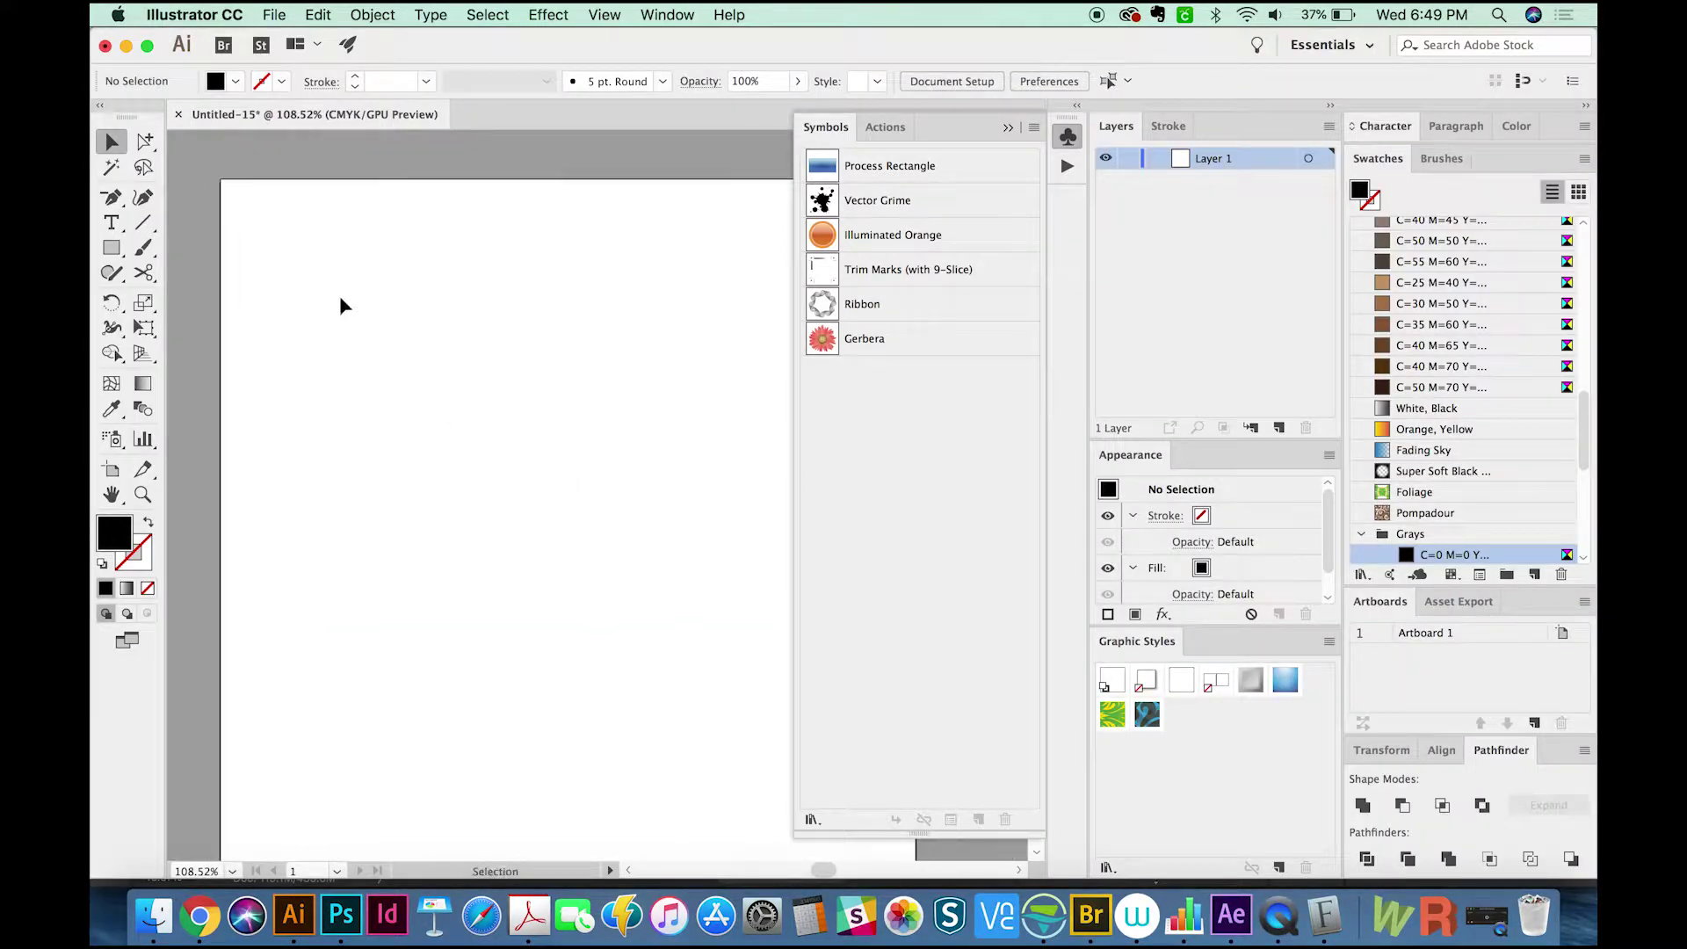
# Step: Create a square text area on the artboard with the word "Painting" and apply the Painting font to it
pyautogui.press('t')
pyautogui.moveTo(273, 234); pyautogui.dragTo(754, 711)
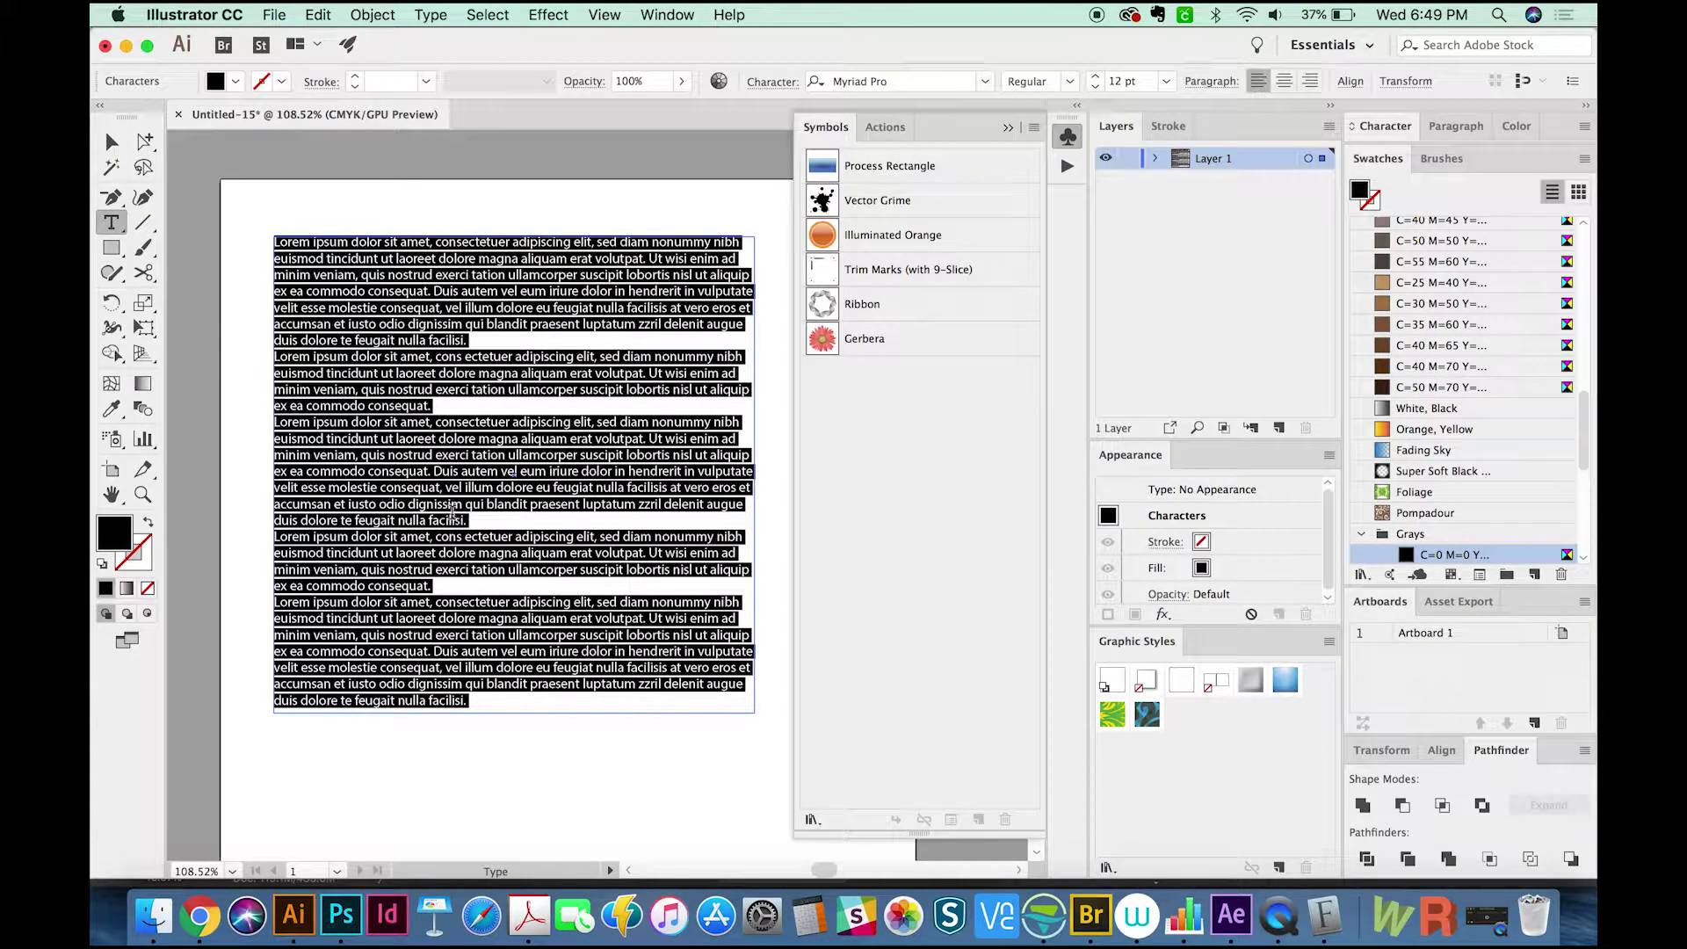
pyautogui.click(984, 81)
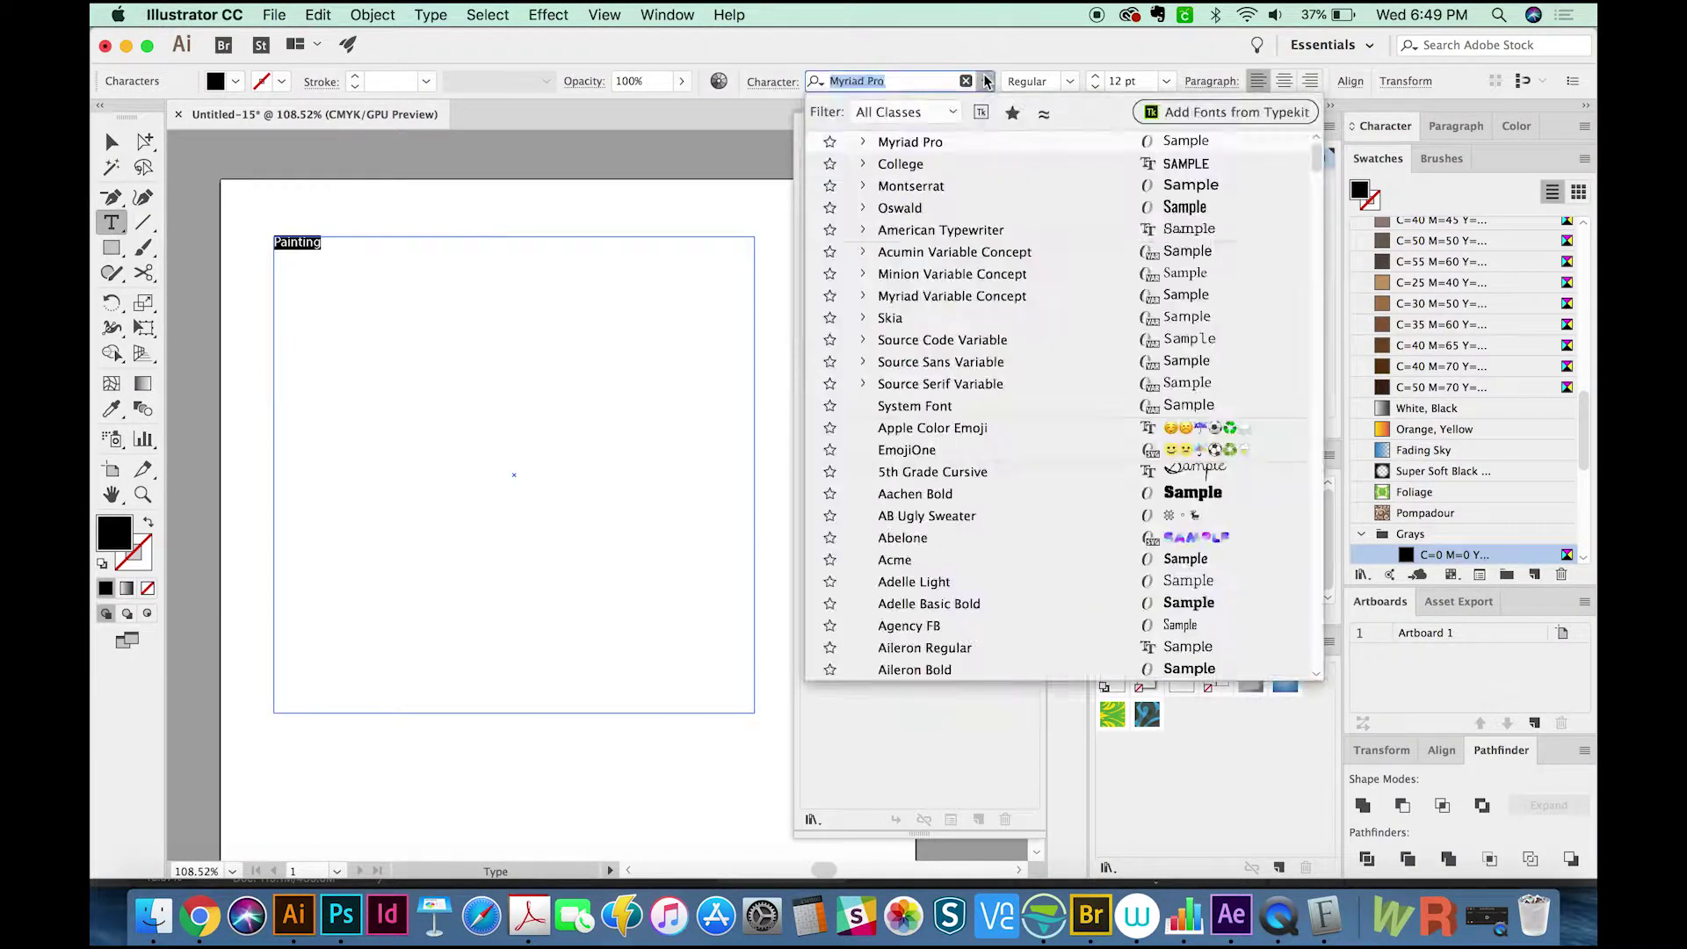
pyautogui.click(888, 156)
pyautogui.click(928, 83)
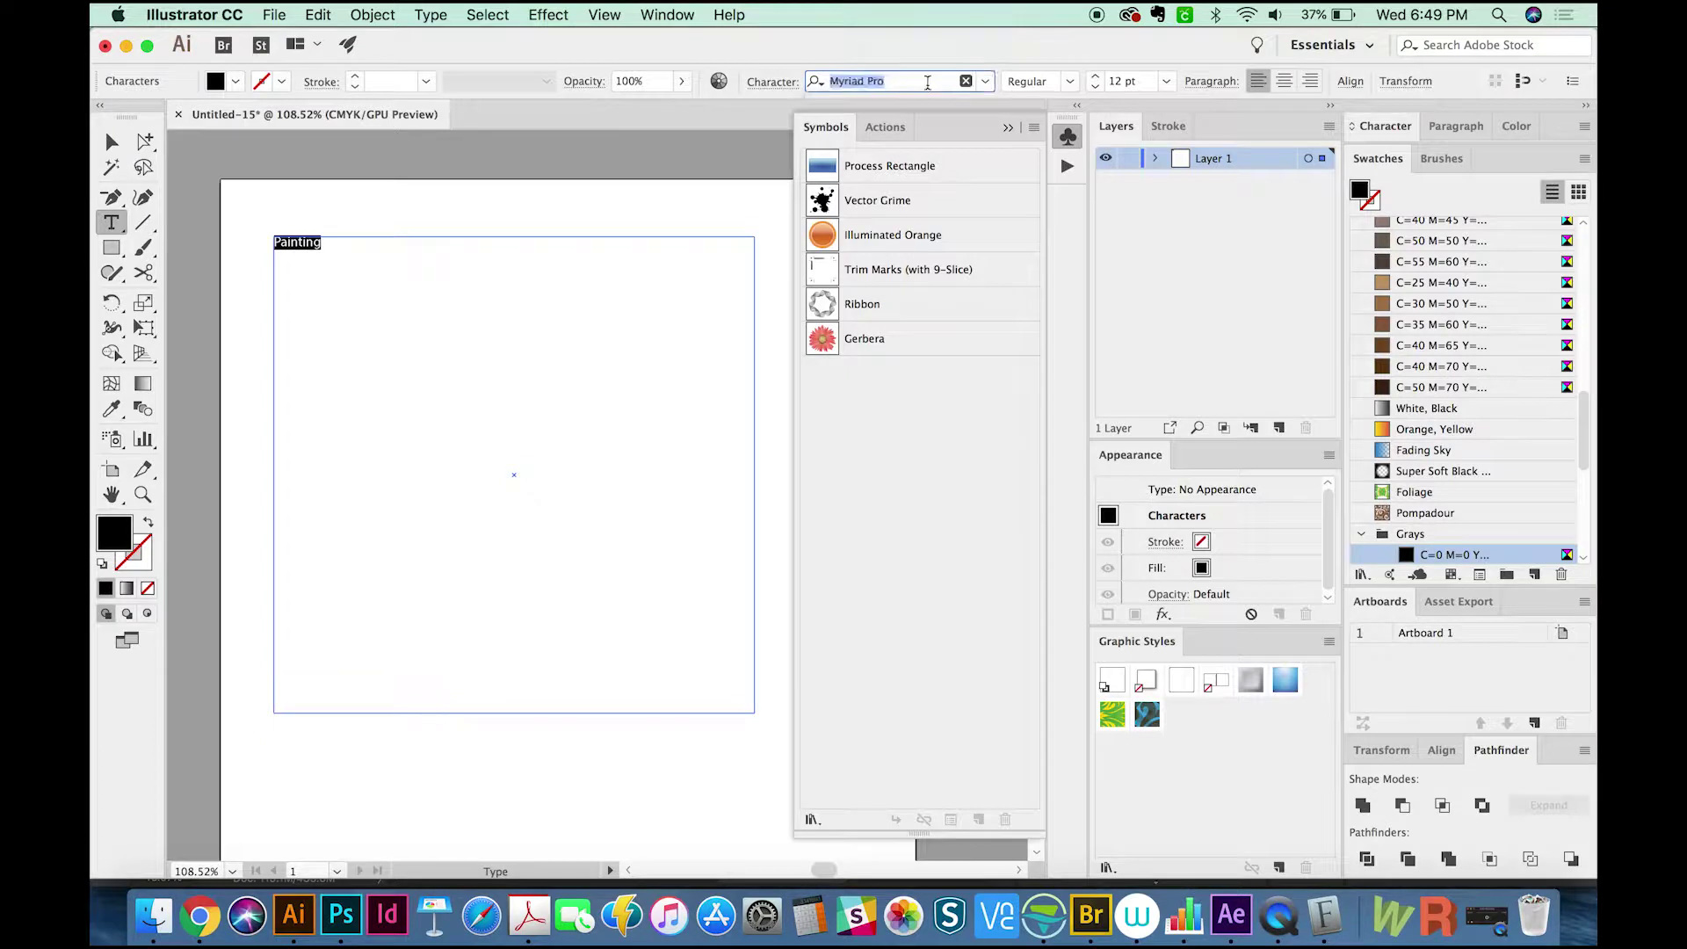
pyautogui.write('paint')
pyautogui.click(860, 149)
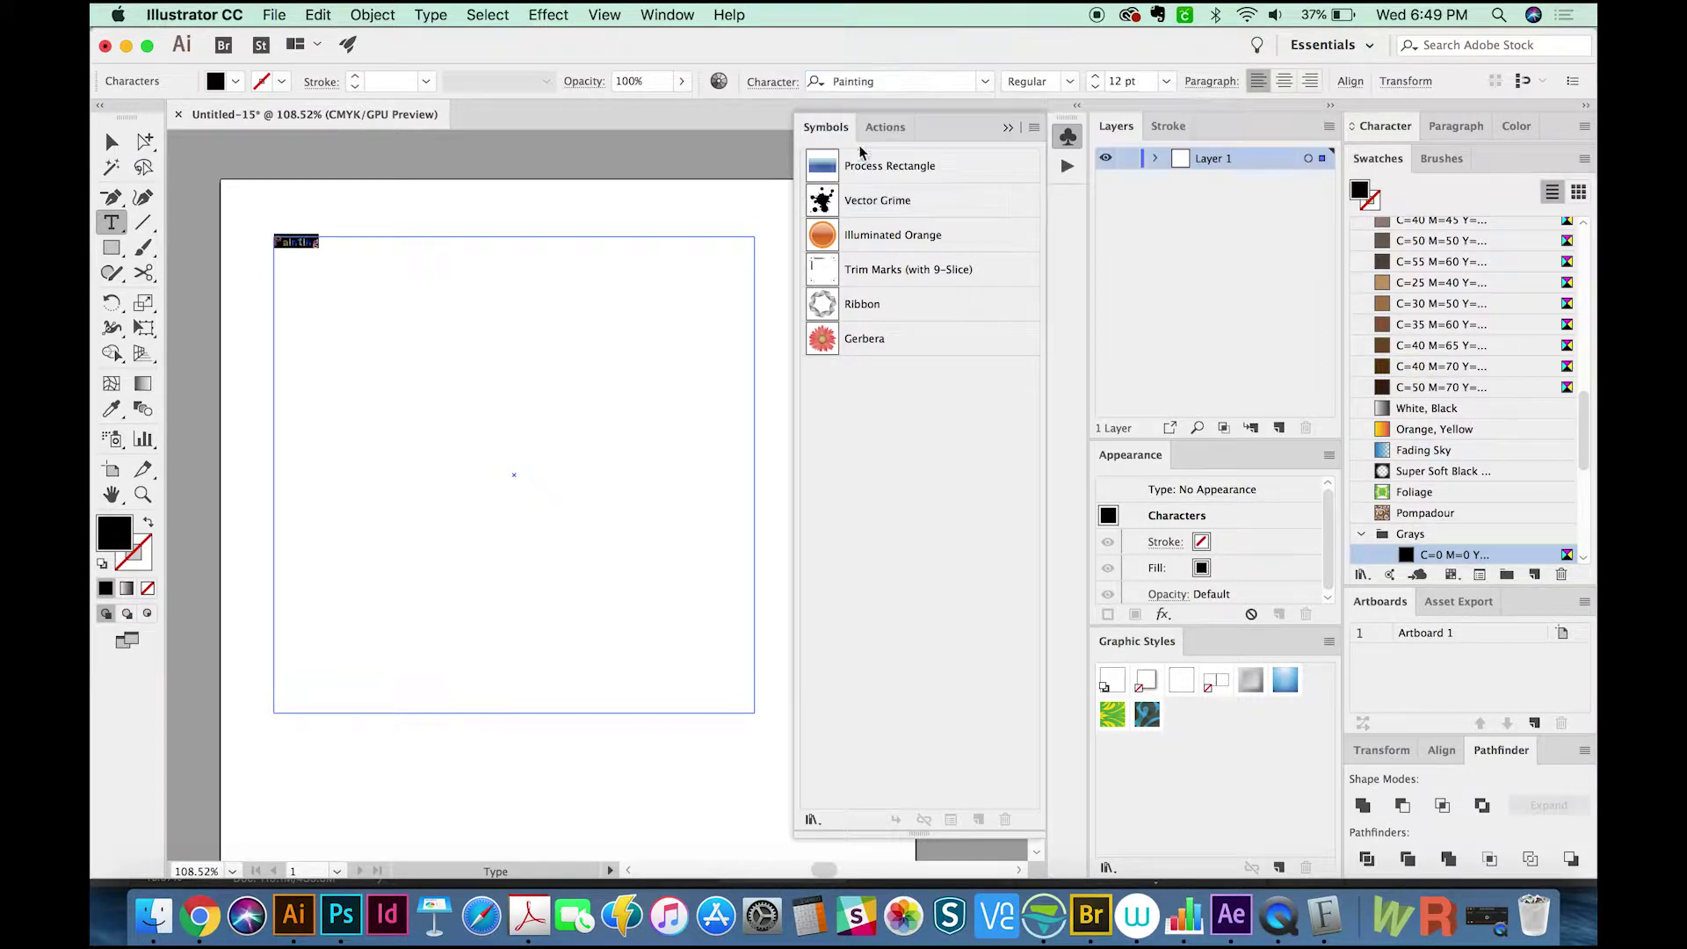
# Step: Set the word's font size to 50 pt and enlarge it in steps to 120 pt
pyautogui.click(1107, 82)
pyautogui.write('50')
pyautogui.press('Return')
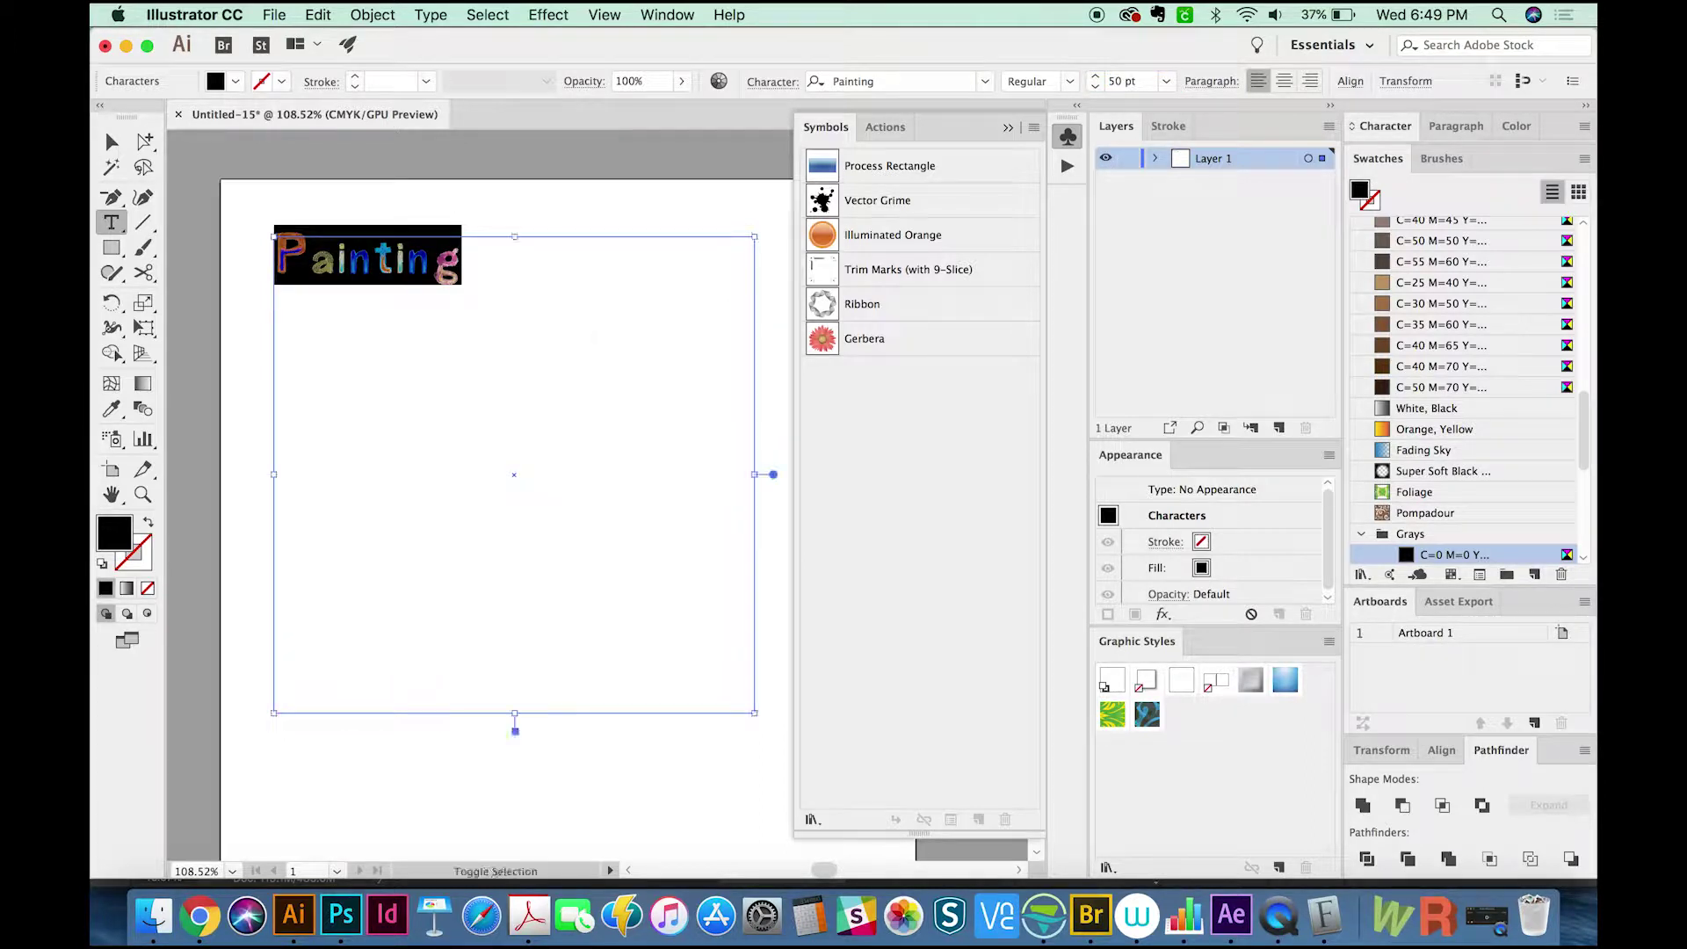
pyautogui.press('super+shift+period')
pyautogui.press('super+shift+period')
pyautogui.press('super+shift+period')
pyautogui.press('super+shift+period')
pyautogui.press('super+shift+period')
pyautogui.press('super+shift+period')
pyautogui.press('super+shift+period')
pyautogui.press('super+shift+period')
pyautogui.press('super+shift+period')
pyautogui.press('super+shift+period')
pyautogui.press('super+shift+period')
pyautogui.press('super+shift+period')
pyautogui.press('super+shift+period')
pyautogui.press('super+shift+period')
pyautogui.press('super+shift+period')
pyautogui.press('super+shift+period')
pyautogui.press('super+shift+period')
pyautogui.press('super+shift+period')
pyautogui.press('super+shift+period')
pyautogui.press('super+shift+period')
pyautogui.press('super+shift+period')
pyautogui.press('super+shift+period')
pyautogui.press('super+shift+period')
pyautogui.press('super+shift+period')
pyautogui.press('super+shift+period')
pyautogui.press('super+shift+period')
pyautogui.press('super+shift+period')
pyautogui.press('super+shift+period')
pyautogui.press('super+shift+period')
pyautogui.press('super+shift+period')
pyautogui.press('super+shift+period')
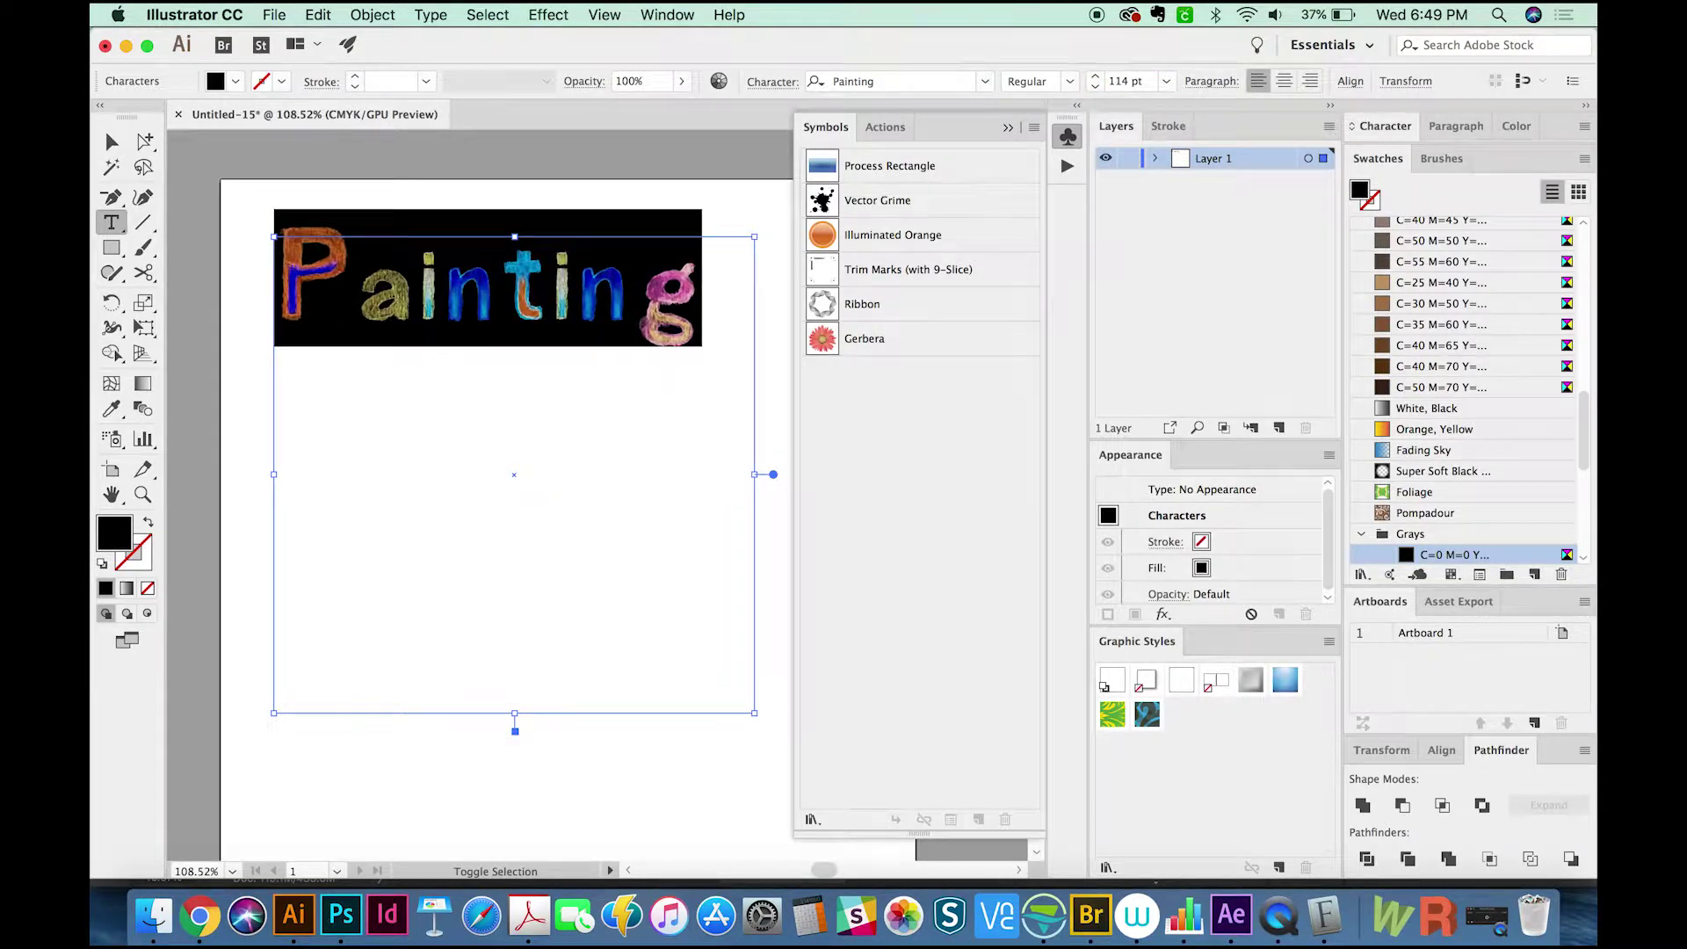
# Step: Tighten the tracking across the whole word "Painting"
pyautogui.hotkey('alt', 'Left')
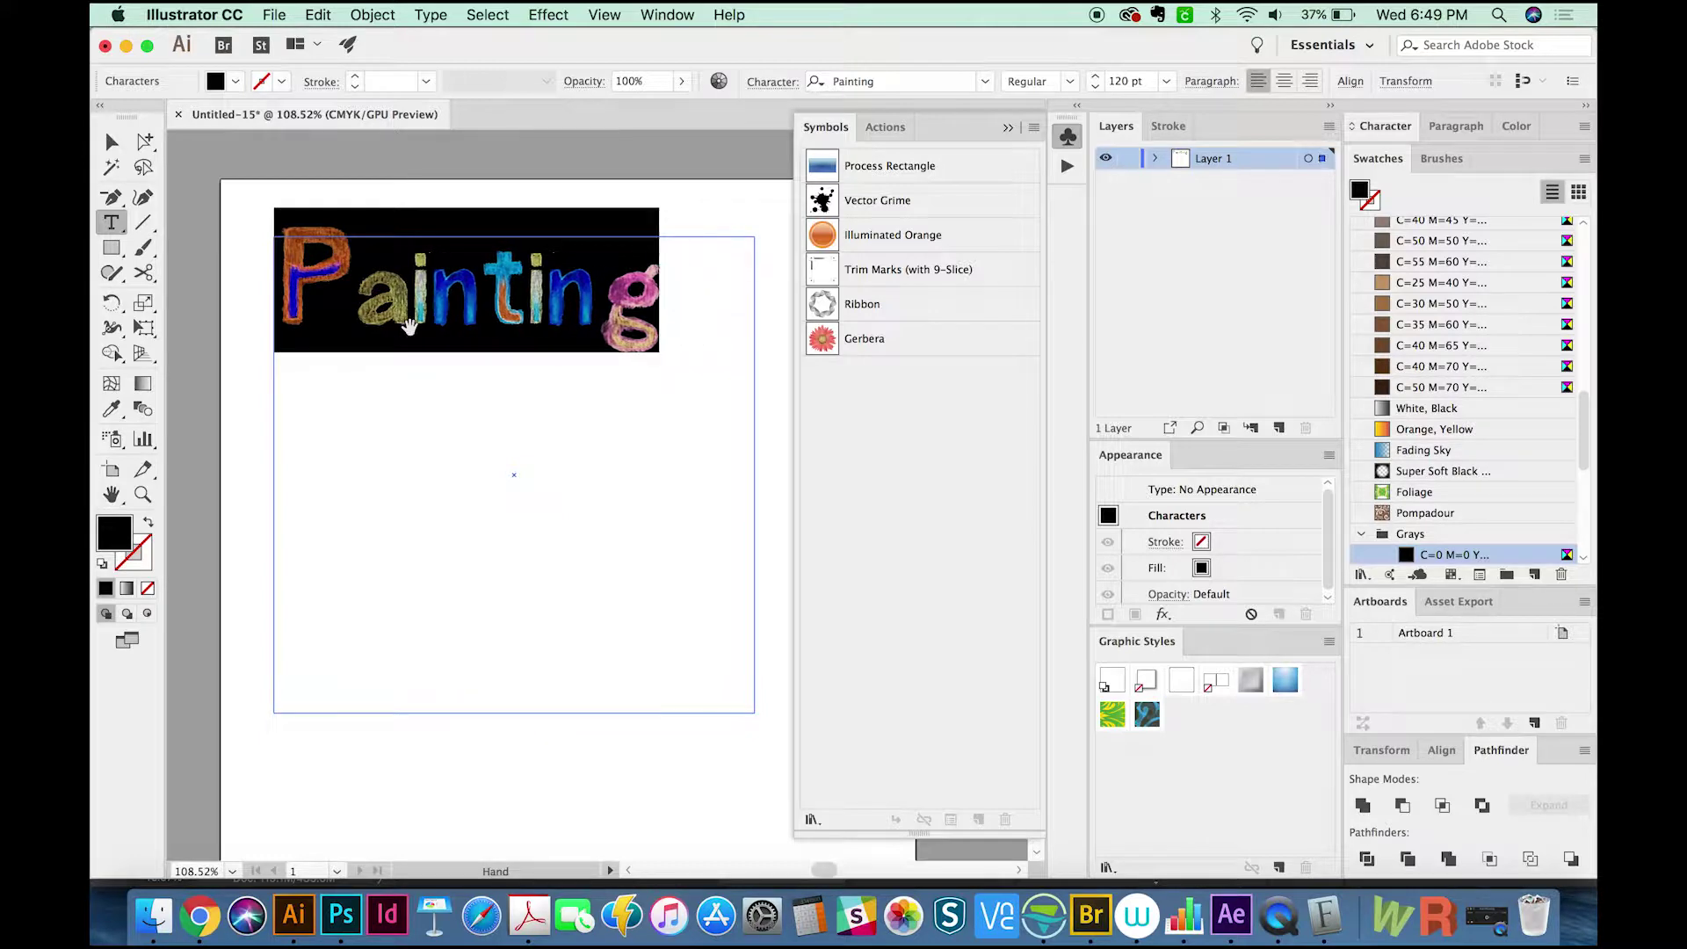
pyautogui.hotkey('alt', 'Right')
pyautogui.hotkey('alt', 'Left')
# Step: Tighten the kerning of individual letter pairs in "Painting", working from the final g back to the P and a
pyautogui.press('Right')
pyautogui.press('Left')
pyautogui.hotkey('alt', 'Left')
pyautogui.hotkey('alt', 'Left')
pyautogui.hotkey('alt', 'Left')
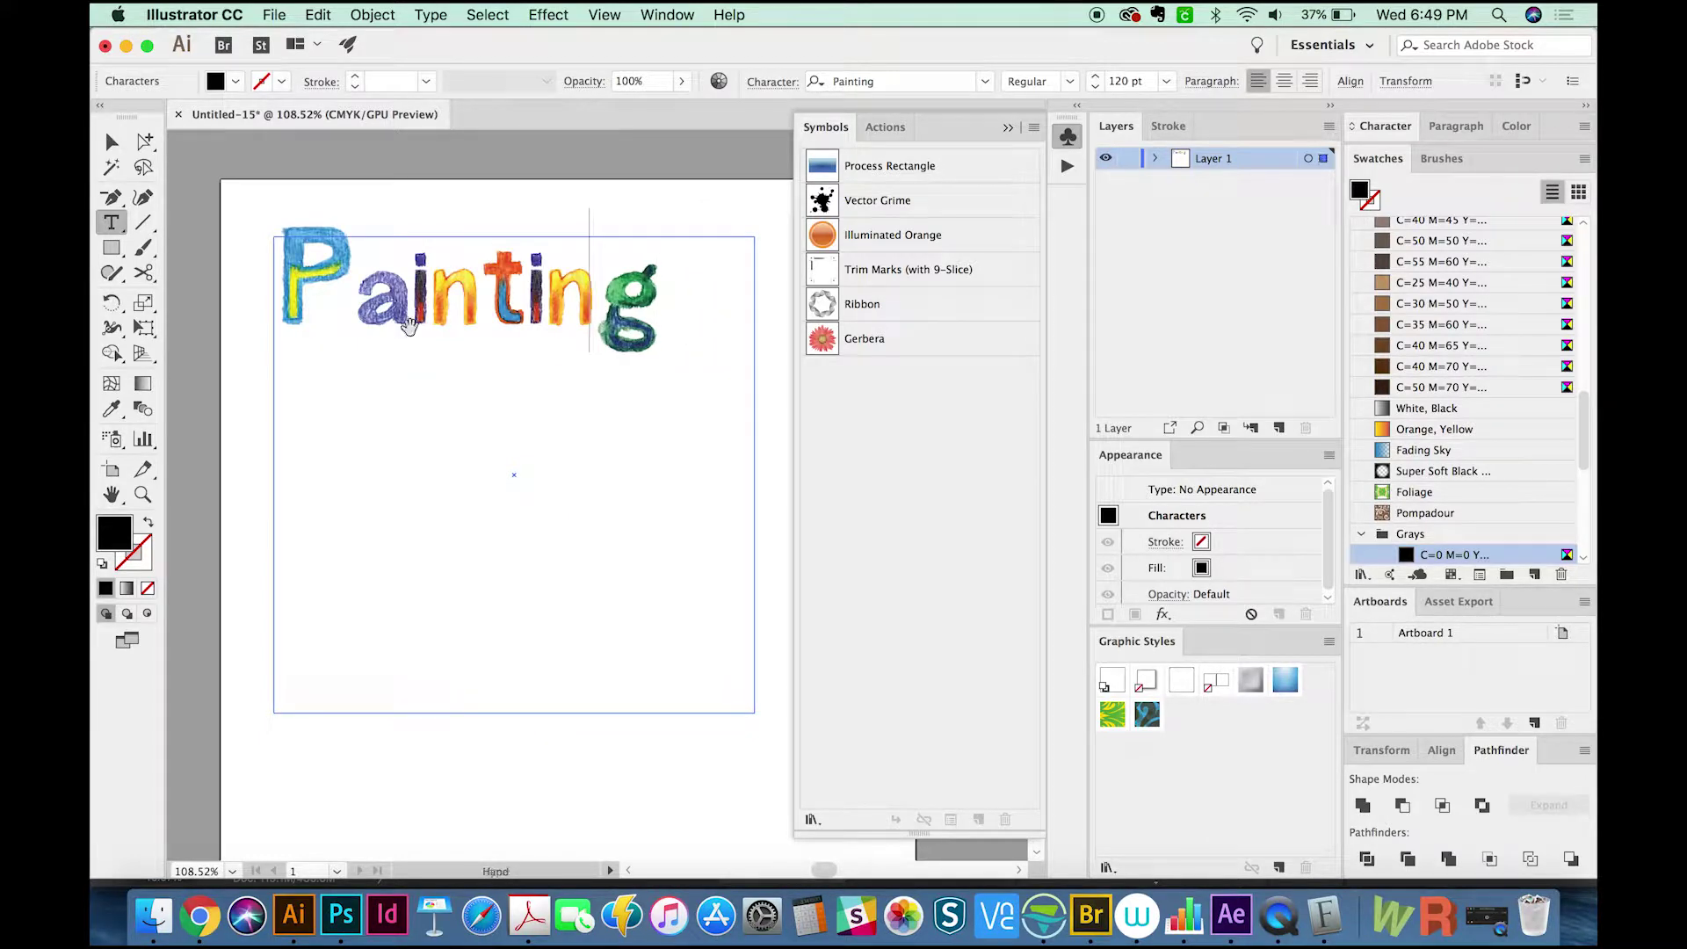
pyautogui.press('Left')
pyautogui.press('Left')
pyautogui.hotkey('alt', 'Left')
pyautogui.hotkey('alt', 'Left')
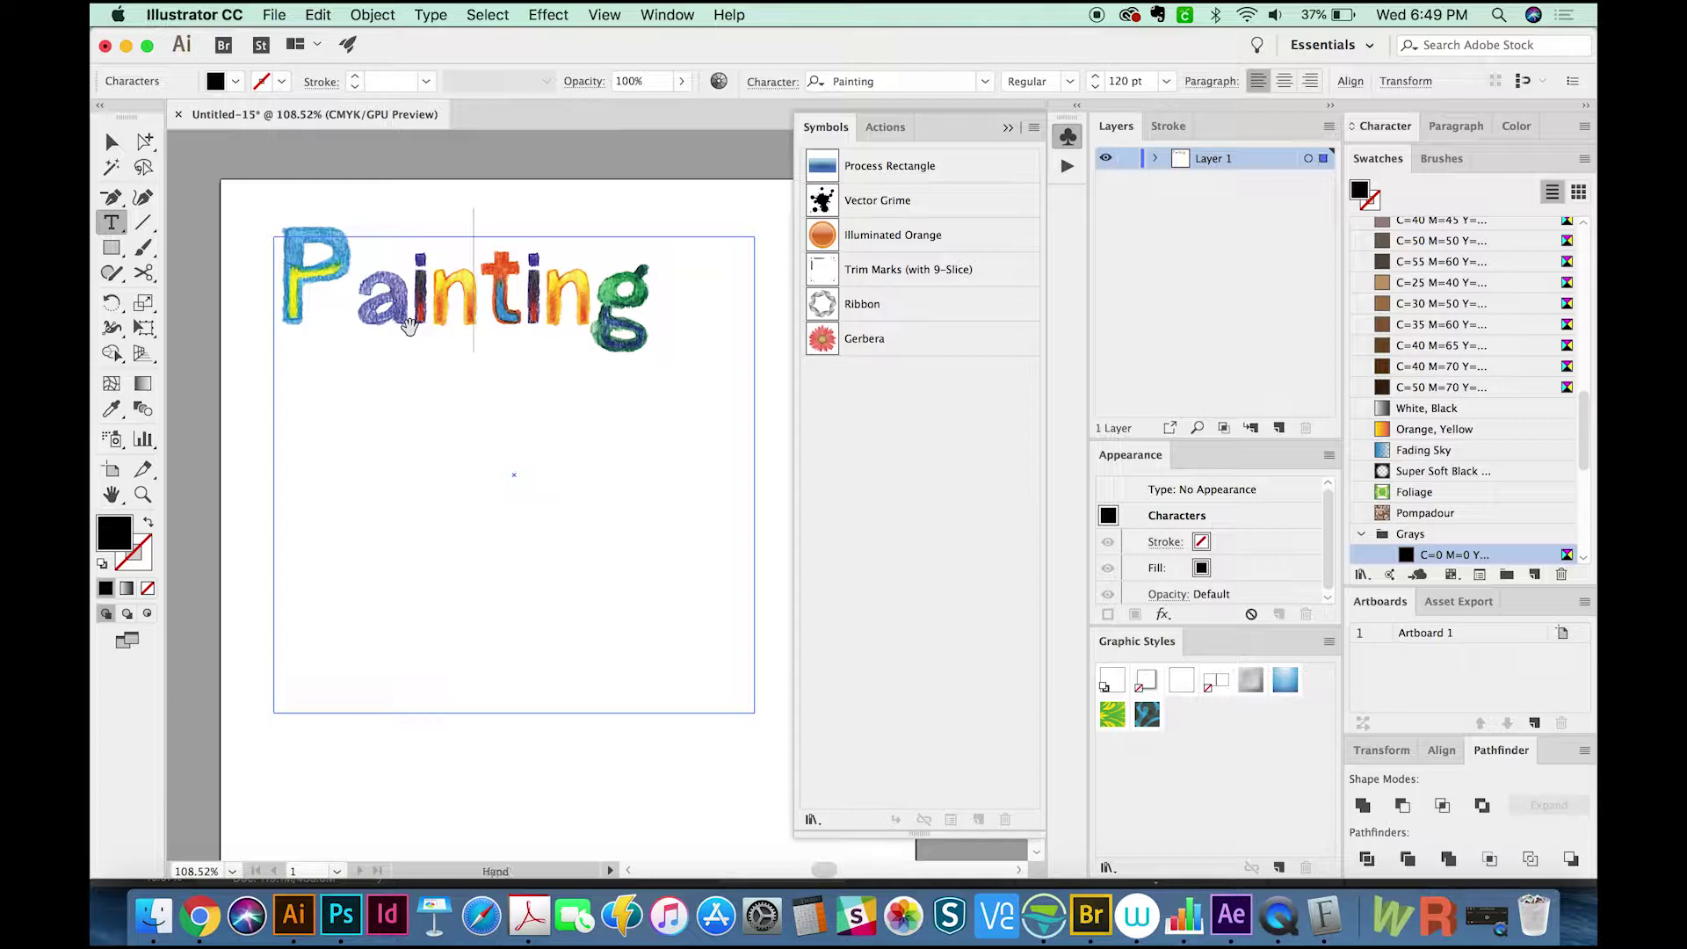
pyautogui.press('Left')
pyautogui.press('Left')
pyautogui.press('Left')
pyautogui.hotkey('alt', 'Left')
pyautogui.hotkey('alt', 'Left')
pyautogui.hotkey('alt', 'Left')
pyautogui.hotkey('alt', 'Left')
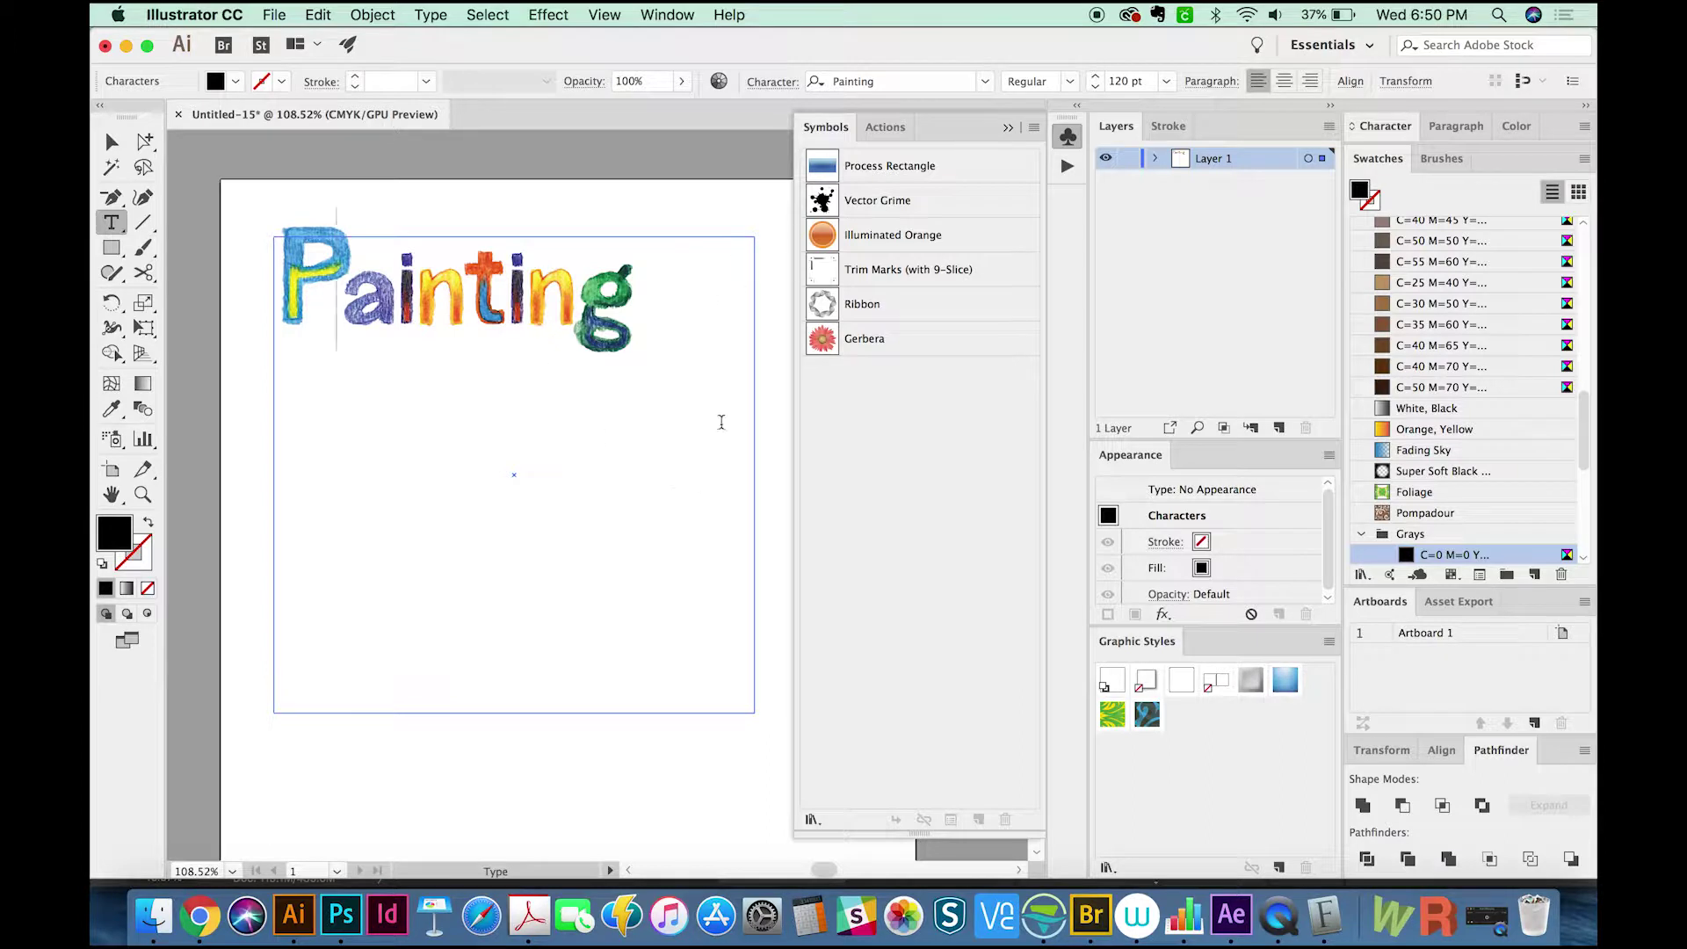
# Step: Add a second line reading "is so fun!" below "Painting" in the text area
pyautogui.click(110, 143)
pyautogui.scroll(1, 629, 416)
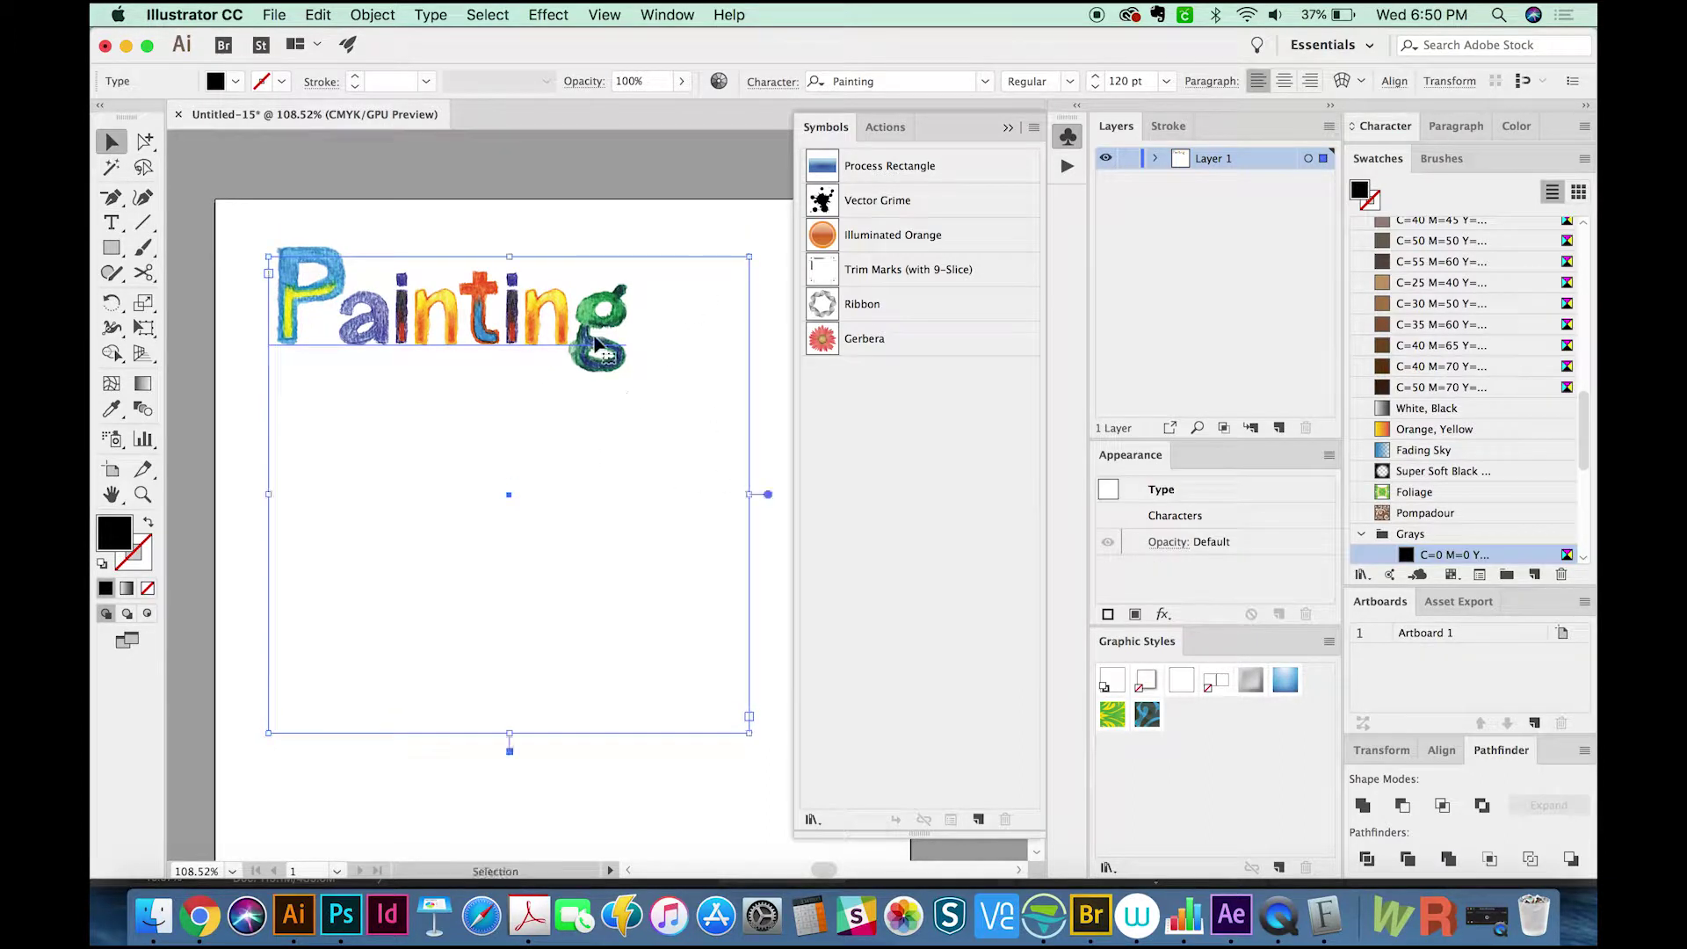
pyautogui.doubleClick(597, 348)
pyautogui.press('Return')
pyautogui.write('is so')
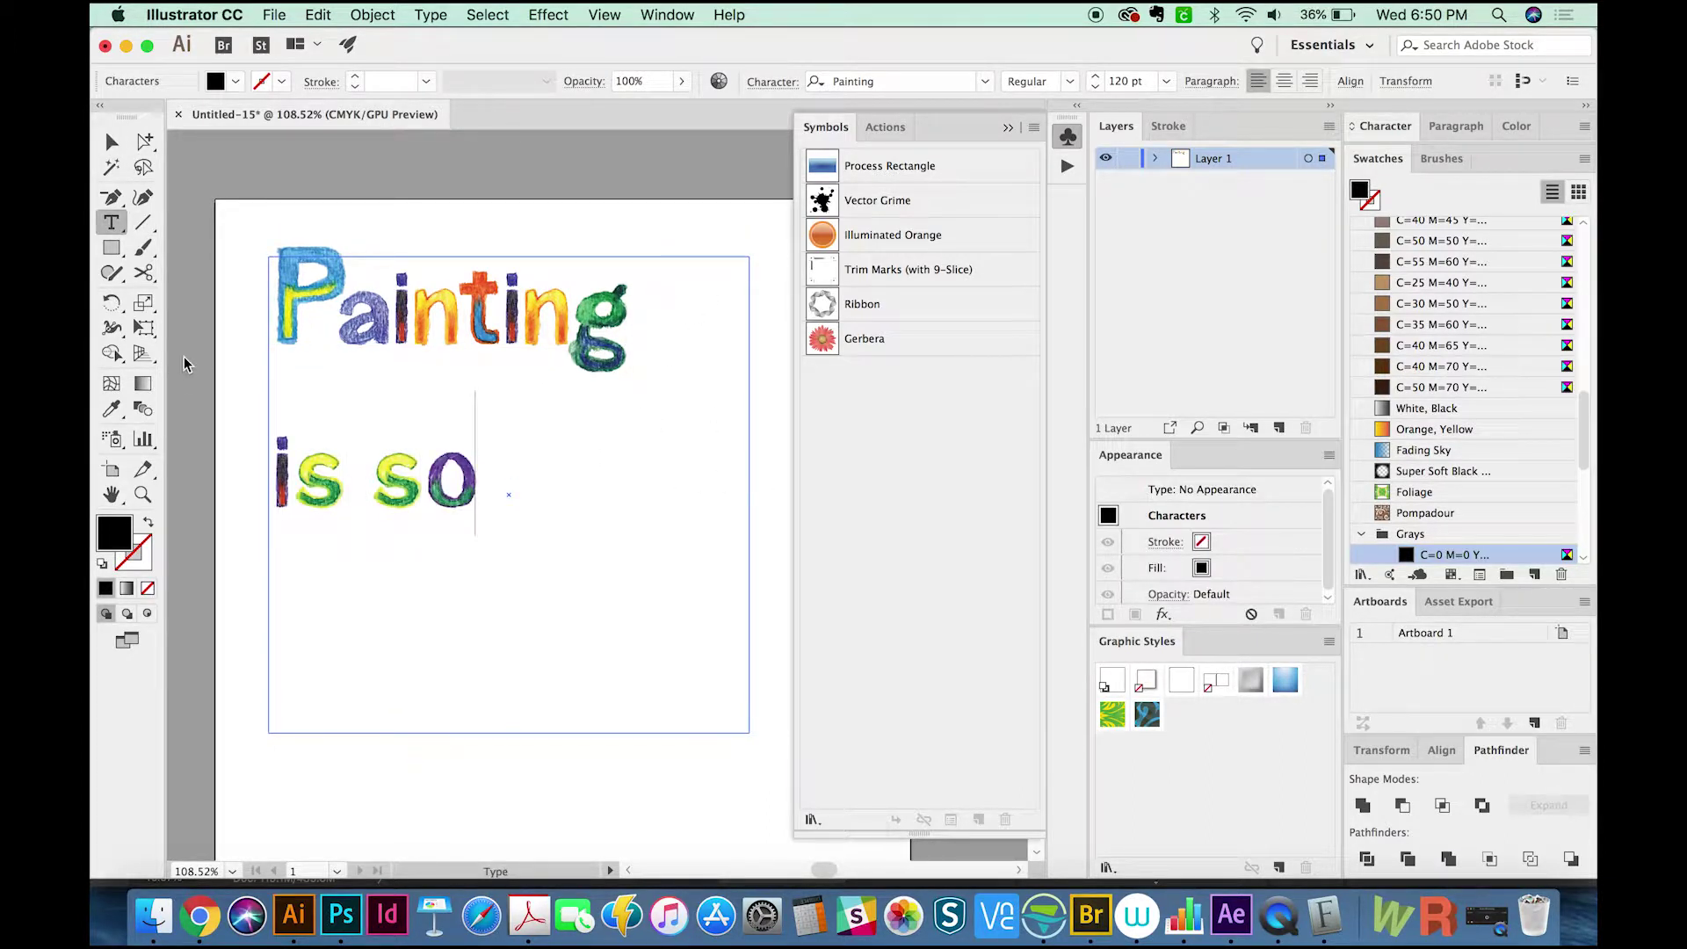
pyautogui.write(' fun!')
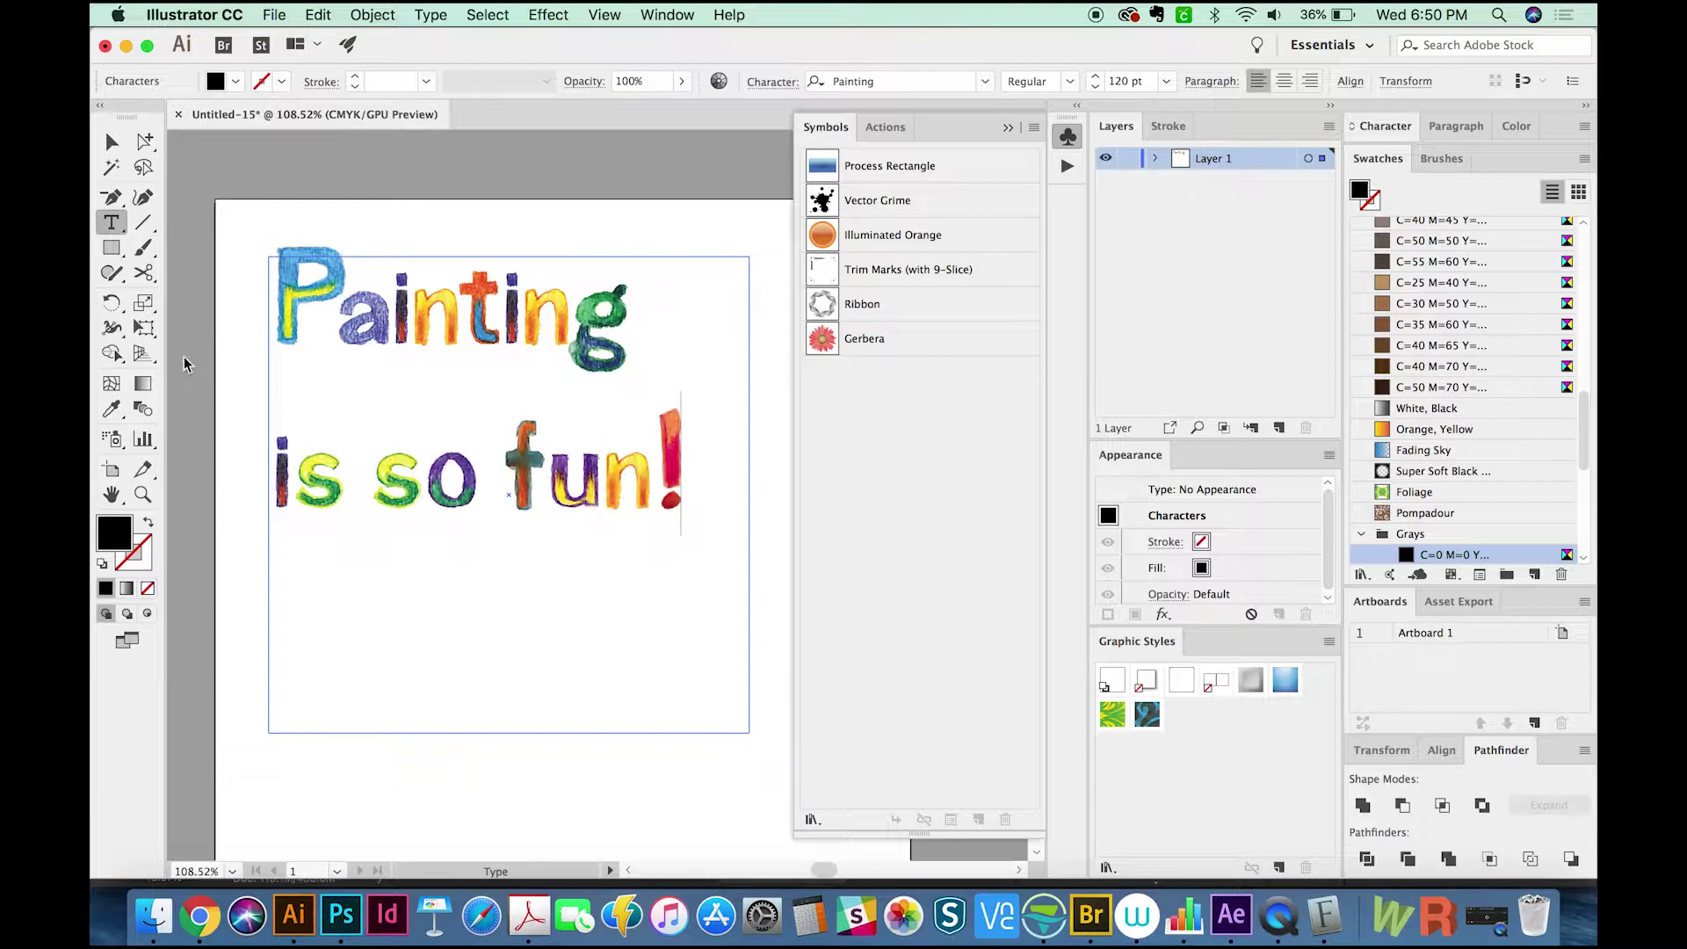
# Step: Add a petal glyph after the exclamation mark and a third line with the two hearts and a petal glyph
pyautogui.hotkey('ctrl', '1')
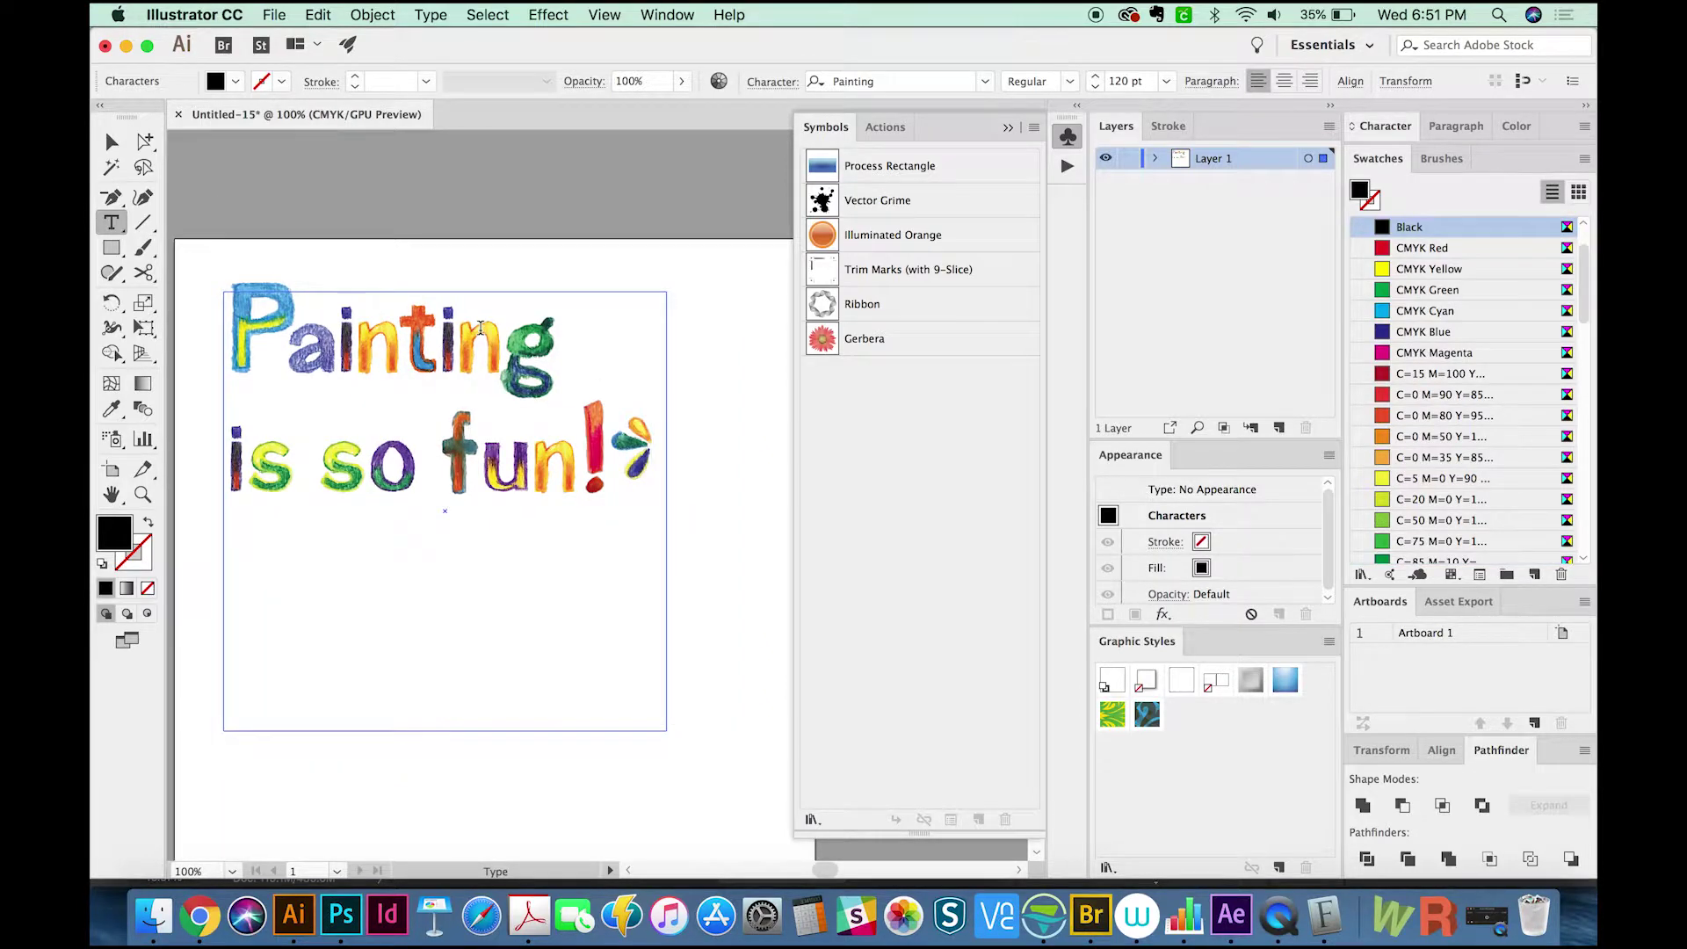
pyautogui.press('Return')
pyautogui.write('♥')
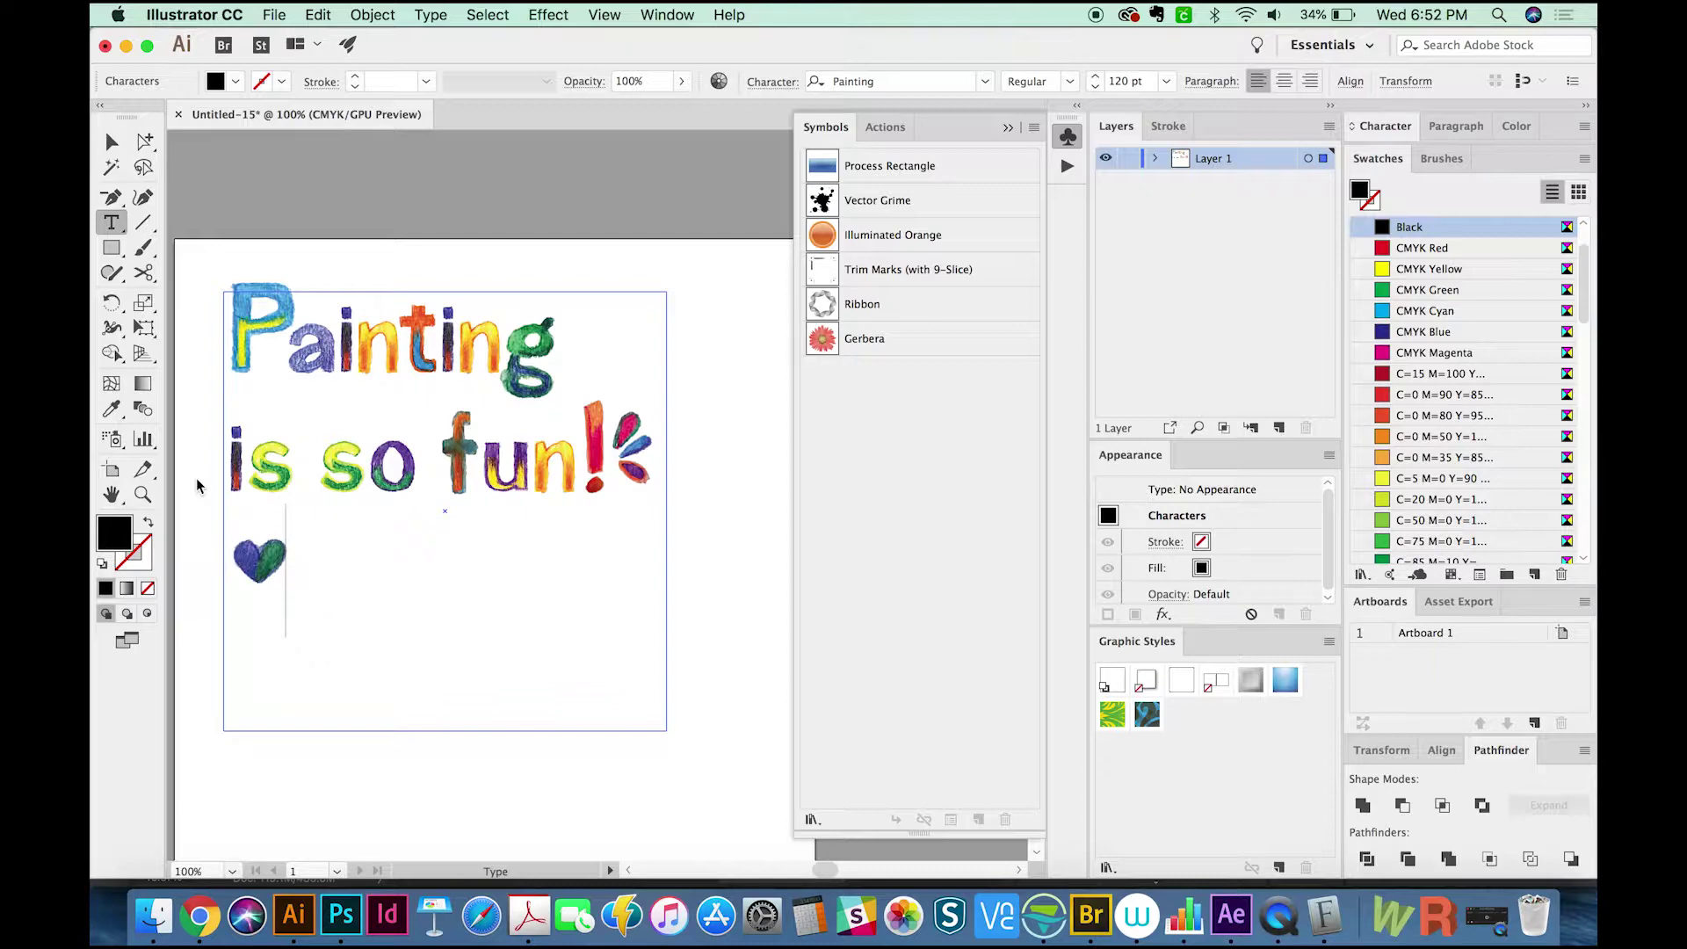
pyautogui.write('♥*')
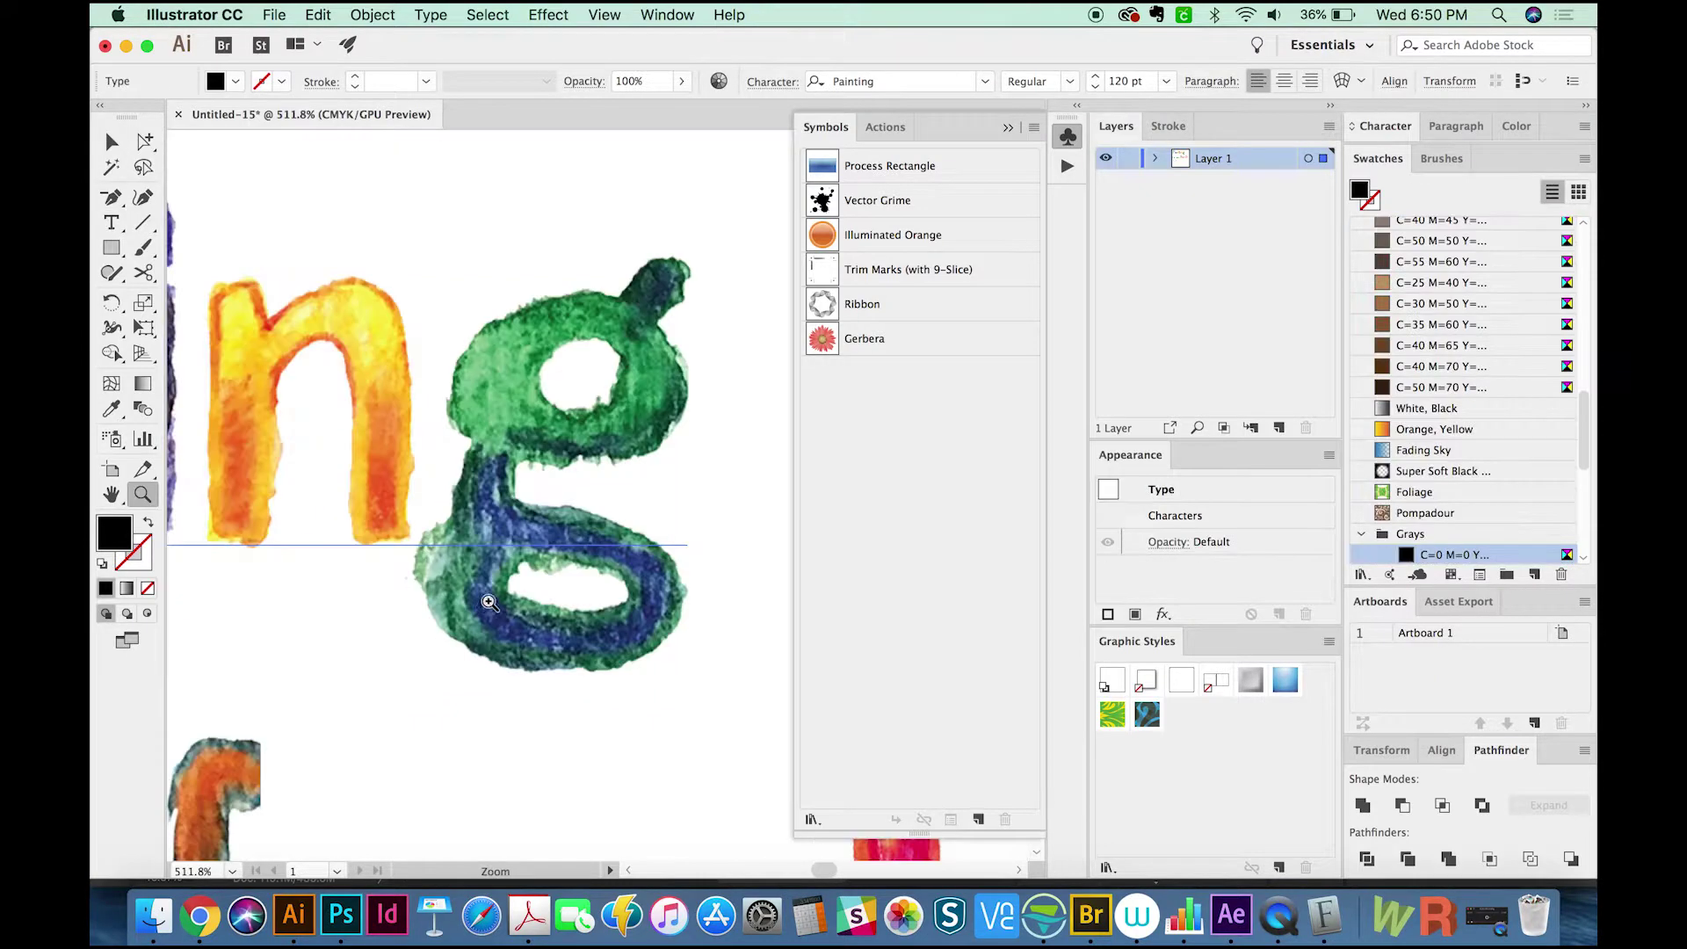
# Step: Examine the coloured texture and edges of the letters in "Painting" up close
pyautogui.moveTo(421, 615); pyautogui.dragTo(556, 527)
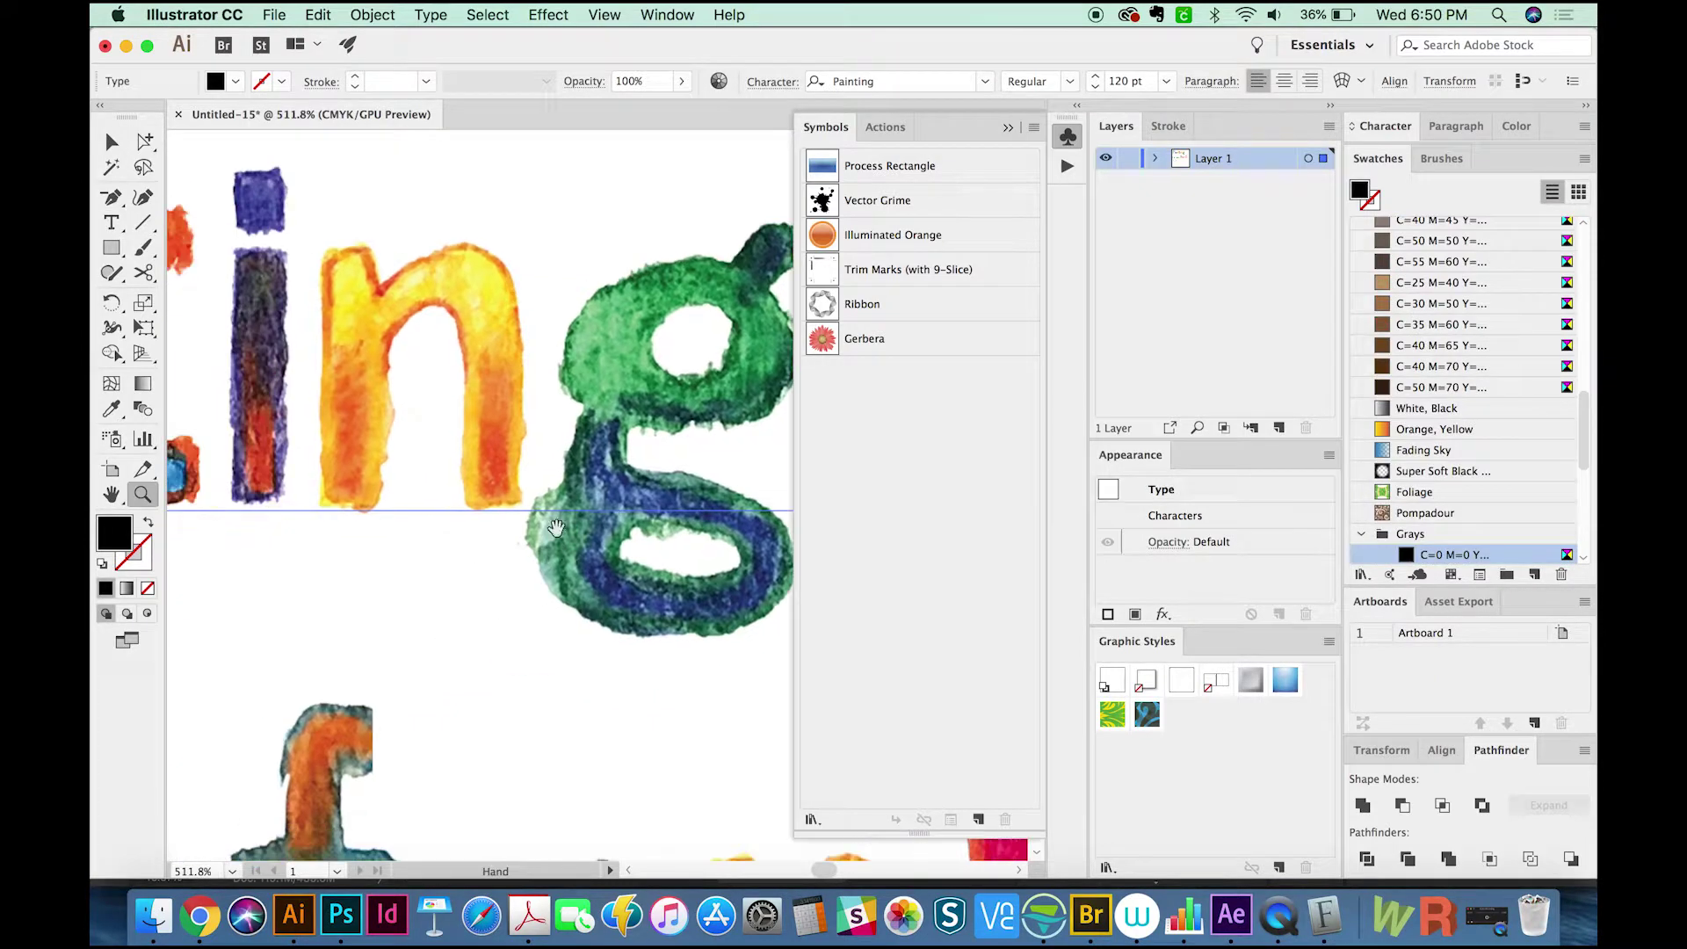
pyautogui.hscroll(-15, 556, 527)
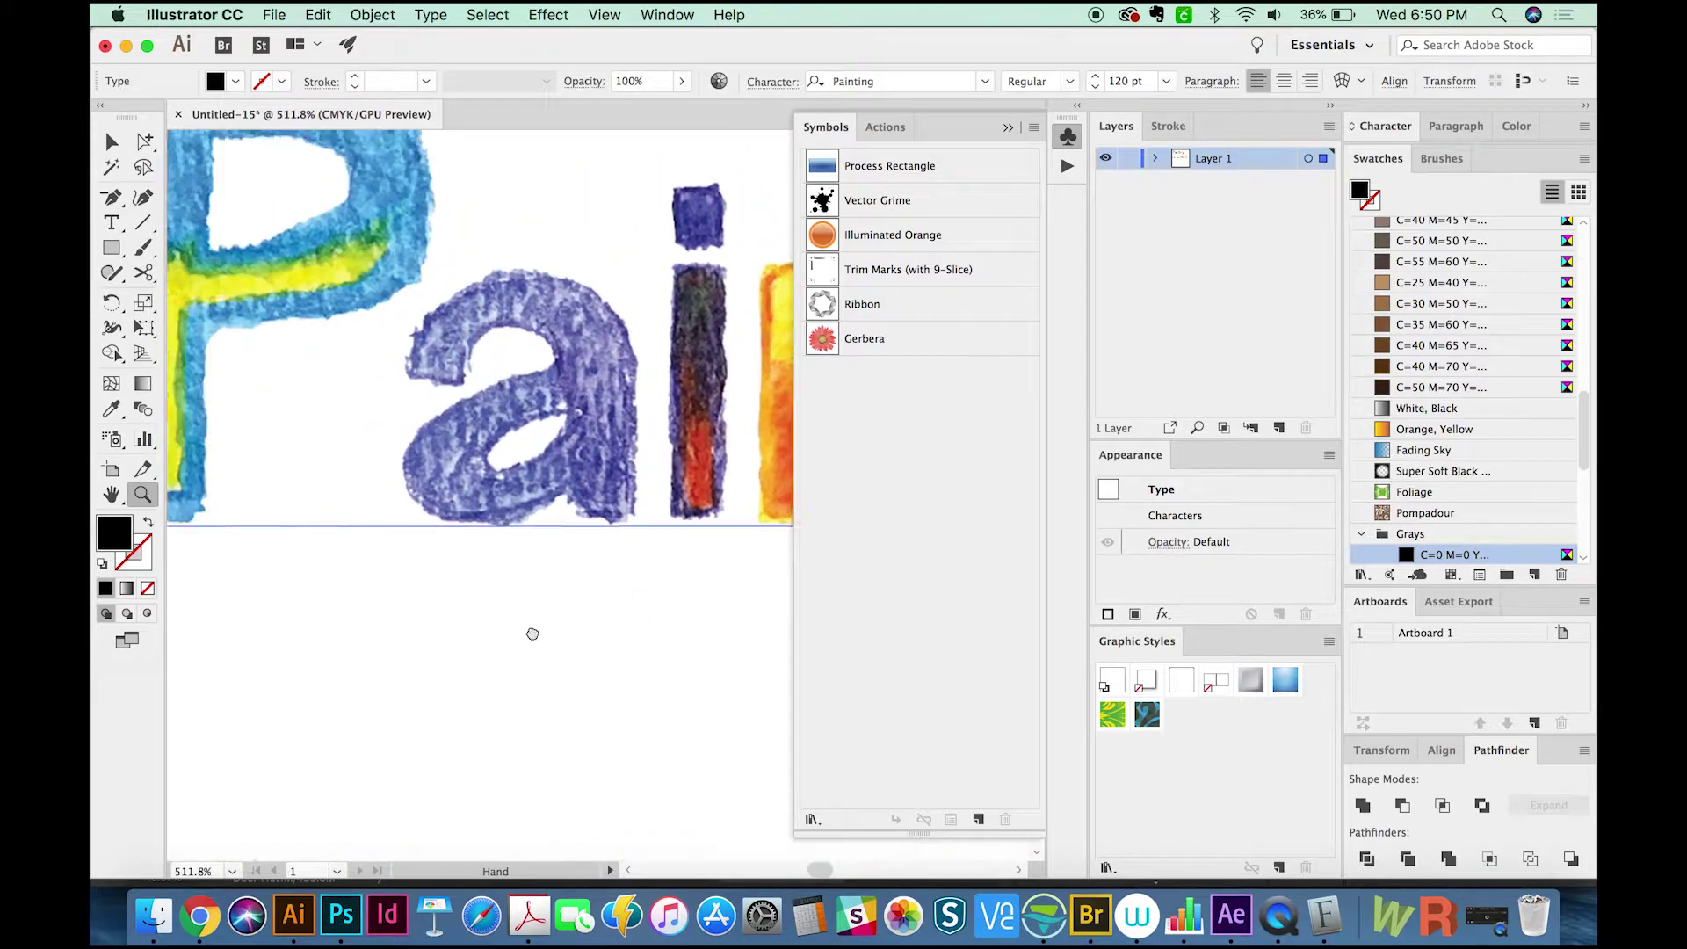
# Step: Inspect the texture and edges of the t, i and n in the middle of "Painting" up close
pyautogui.scroll(-6, 532, 634)
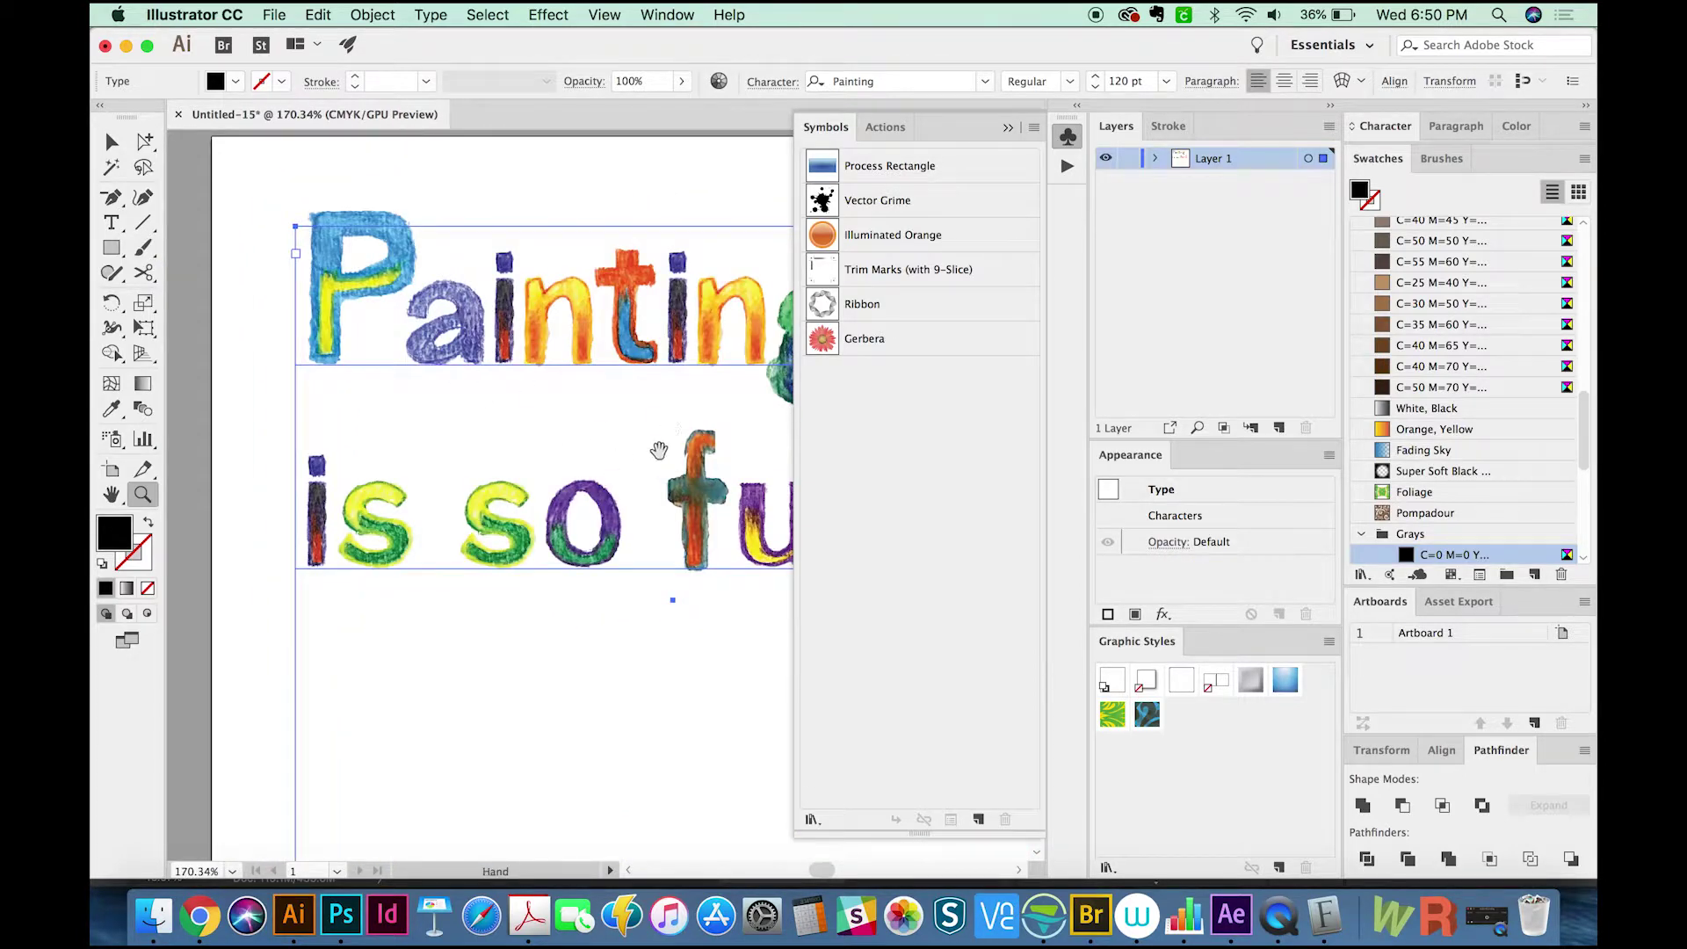
pyautogui.moveTo(658, 449); pyautogui.dragTo(417, 475)
pyautogui.moveTo(539, 357); pyautogui.dragTo(654, 356)
pyautogui.moveTo(360, 501); pyautogui.dragTo(684, 577)
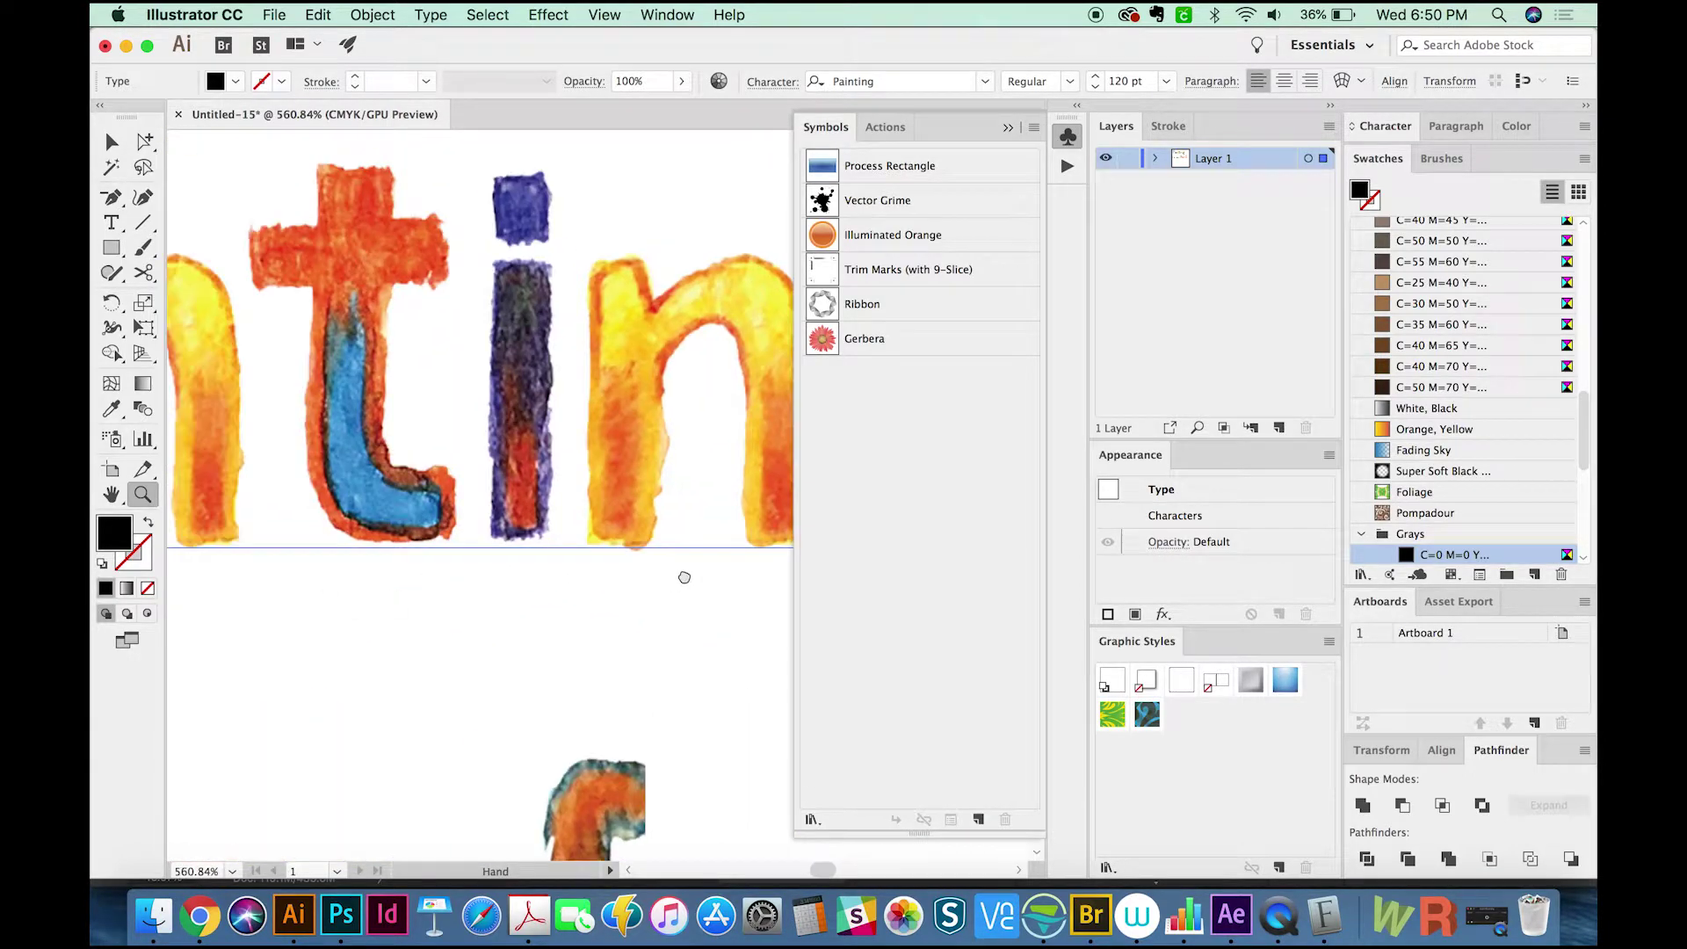
pyautogui.hscroll(-3, 615, 586)
pyautogui.press('super+0')
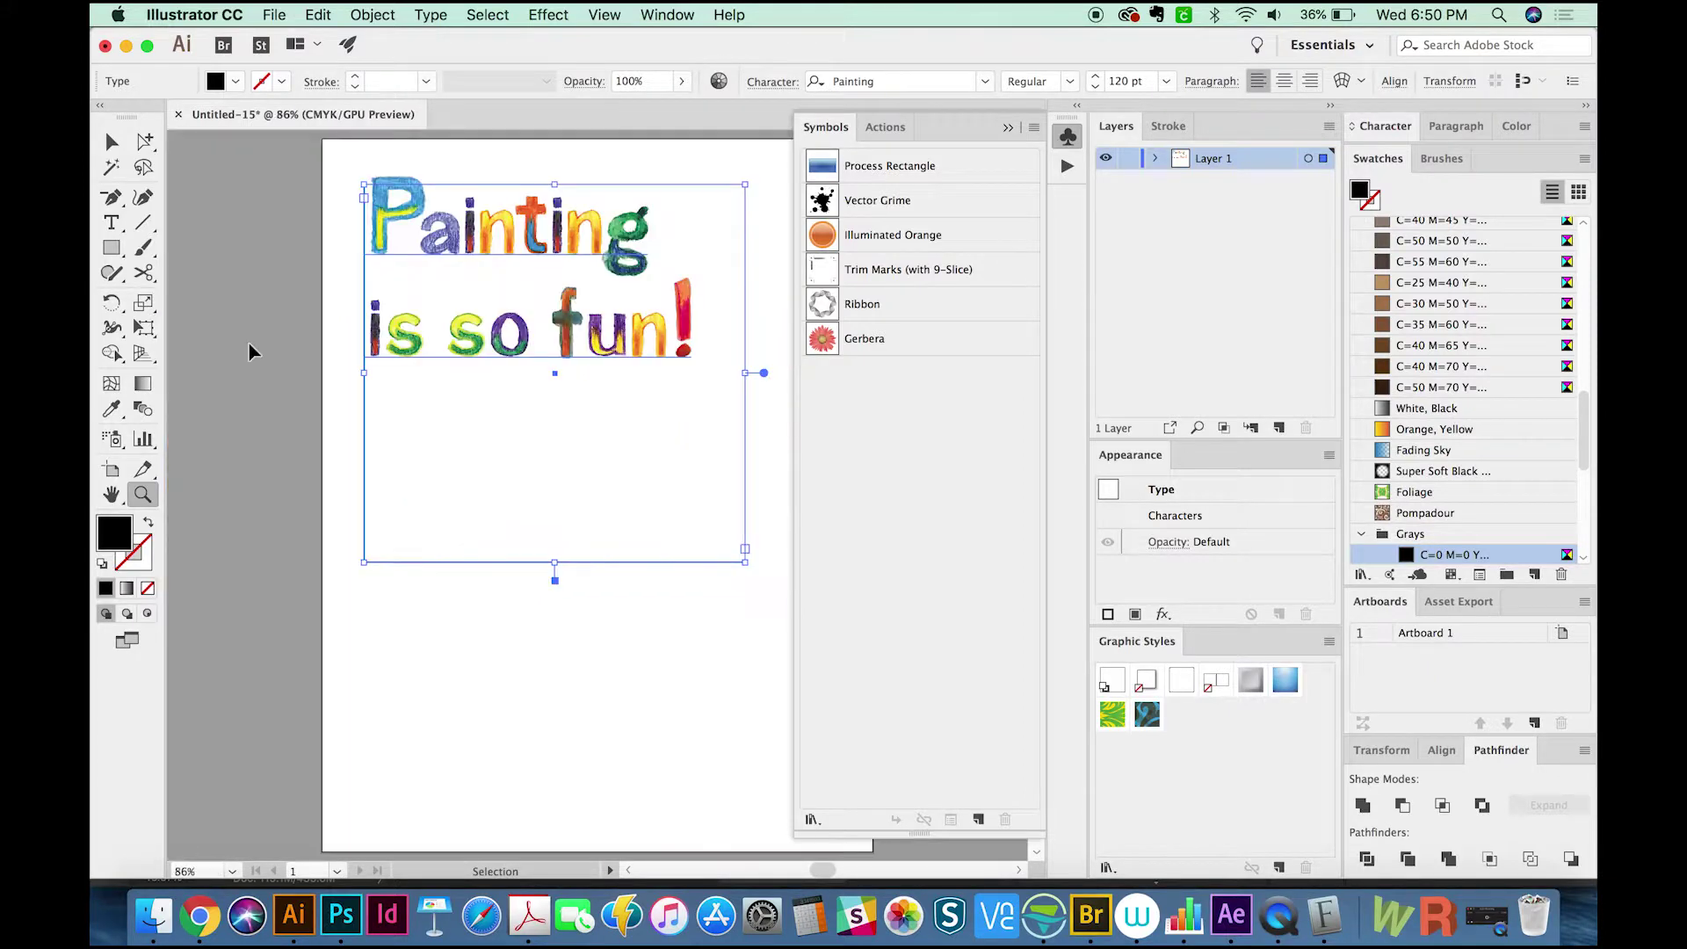
# Step: Convert the "Painting is so fun!" text to outlines and show the resulting letter group in outline view
pyautogui.press('super+minus')
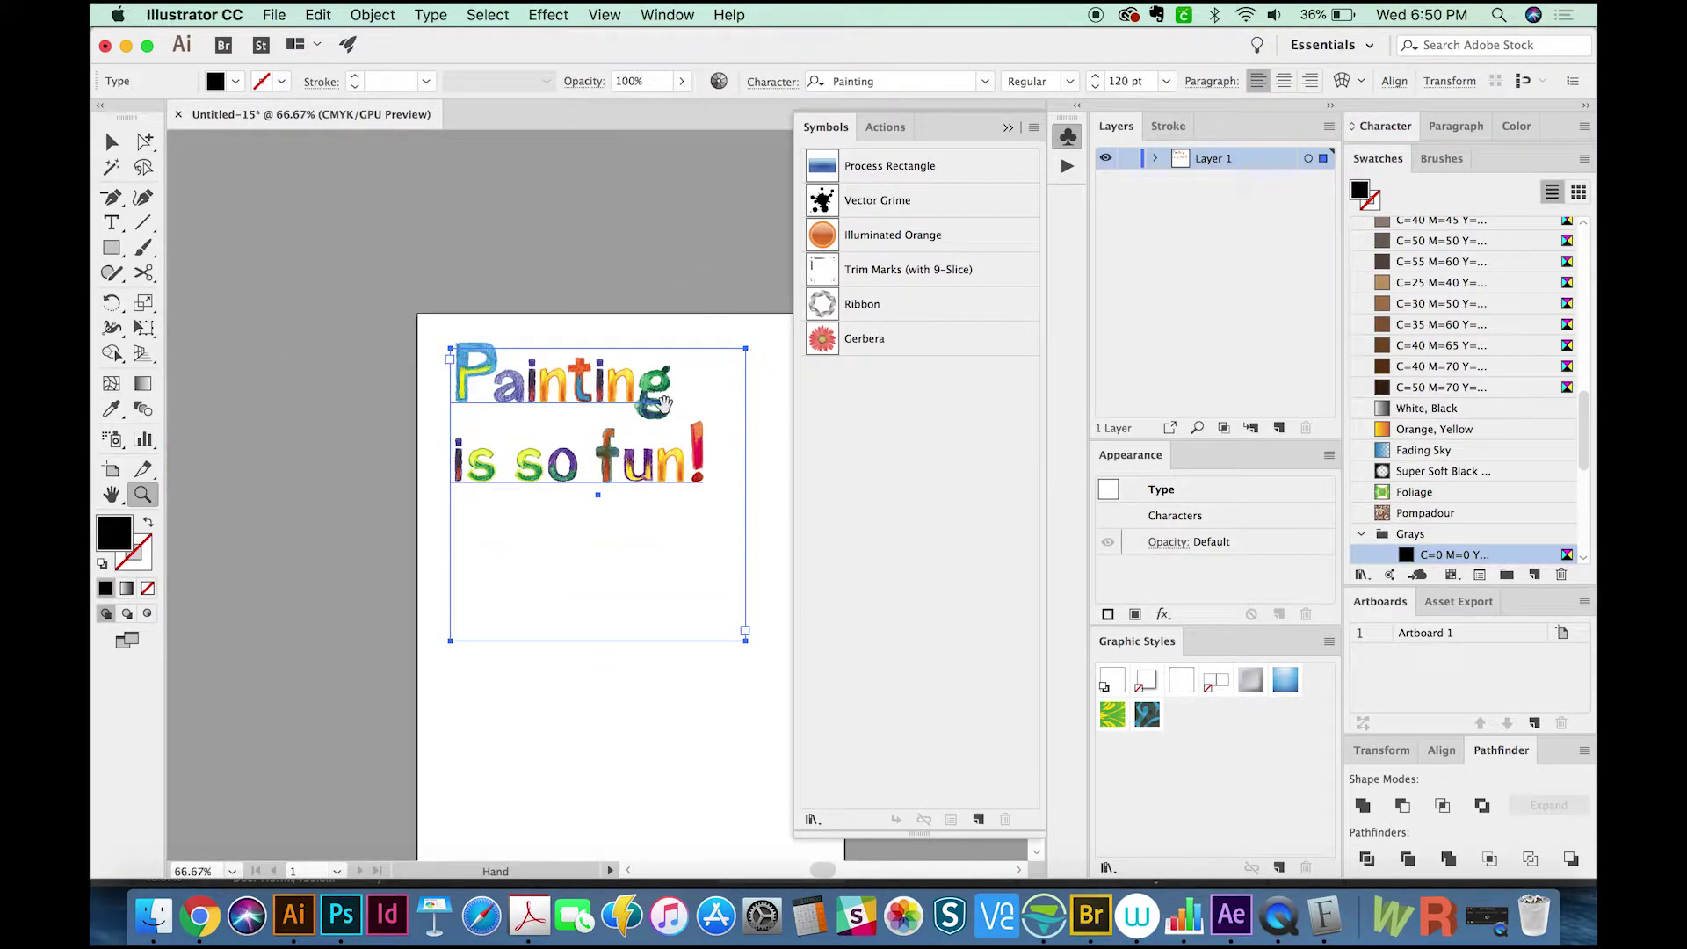
pyautogui.moveTo(618, 440); pyautogui.dragTo(546, 510)
pyautogui.press('super+shift+o')
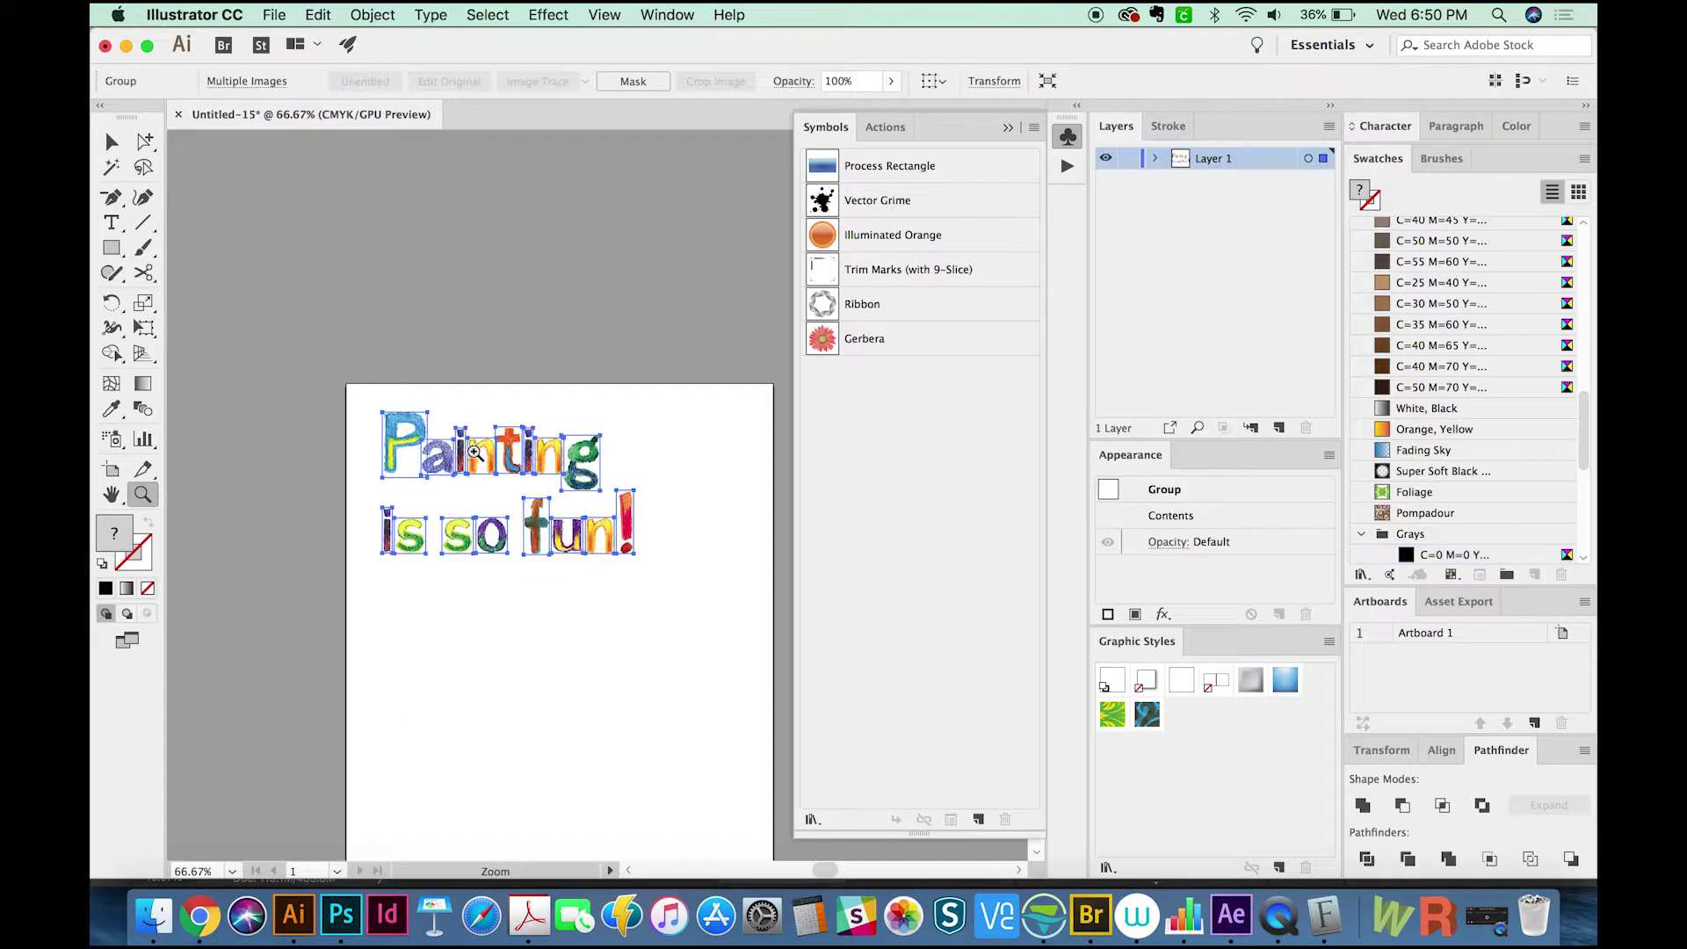
pyautogui.moveTo(367, 360); pyautogui.dragTo(564, 705)
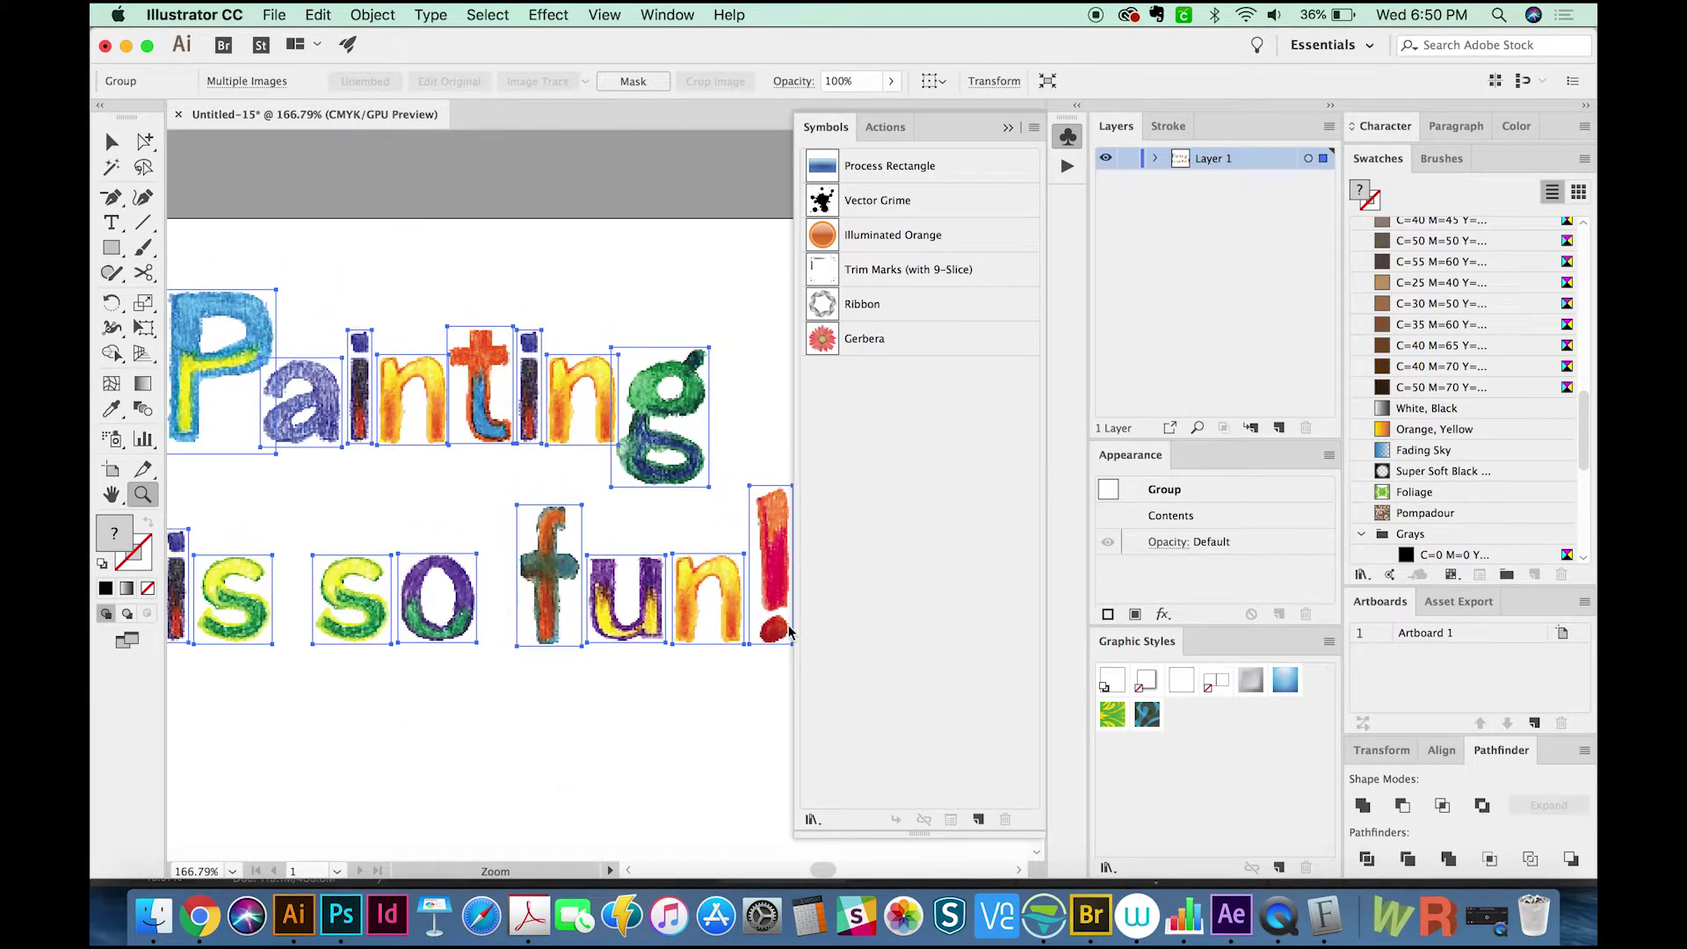
pyautogui.press('super+y')
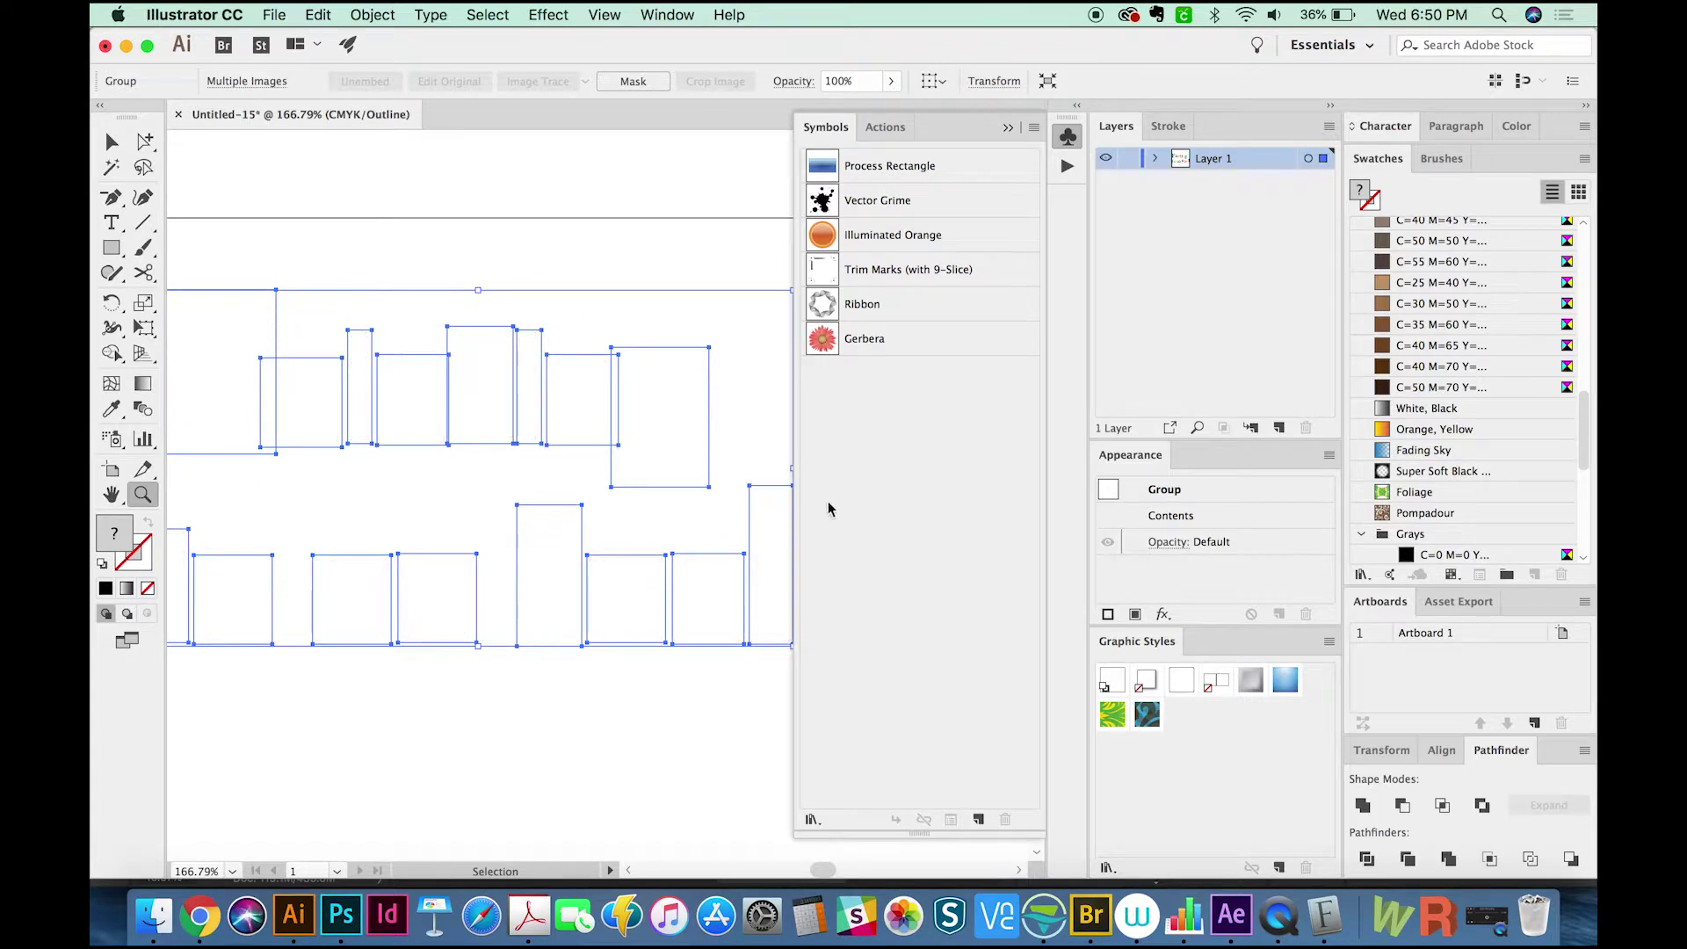